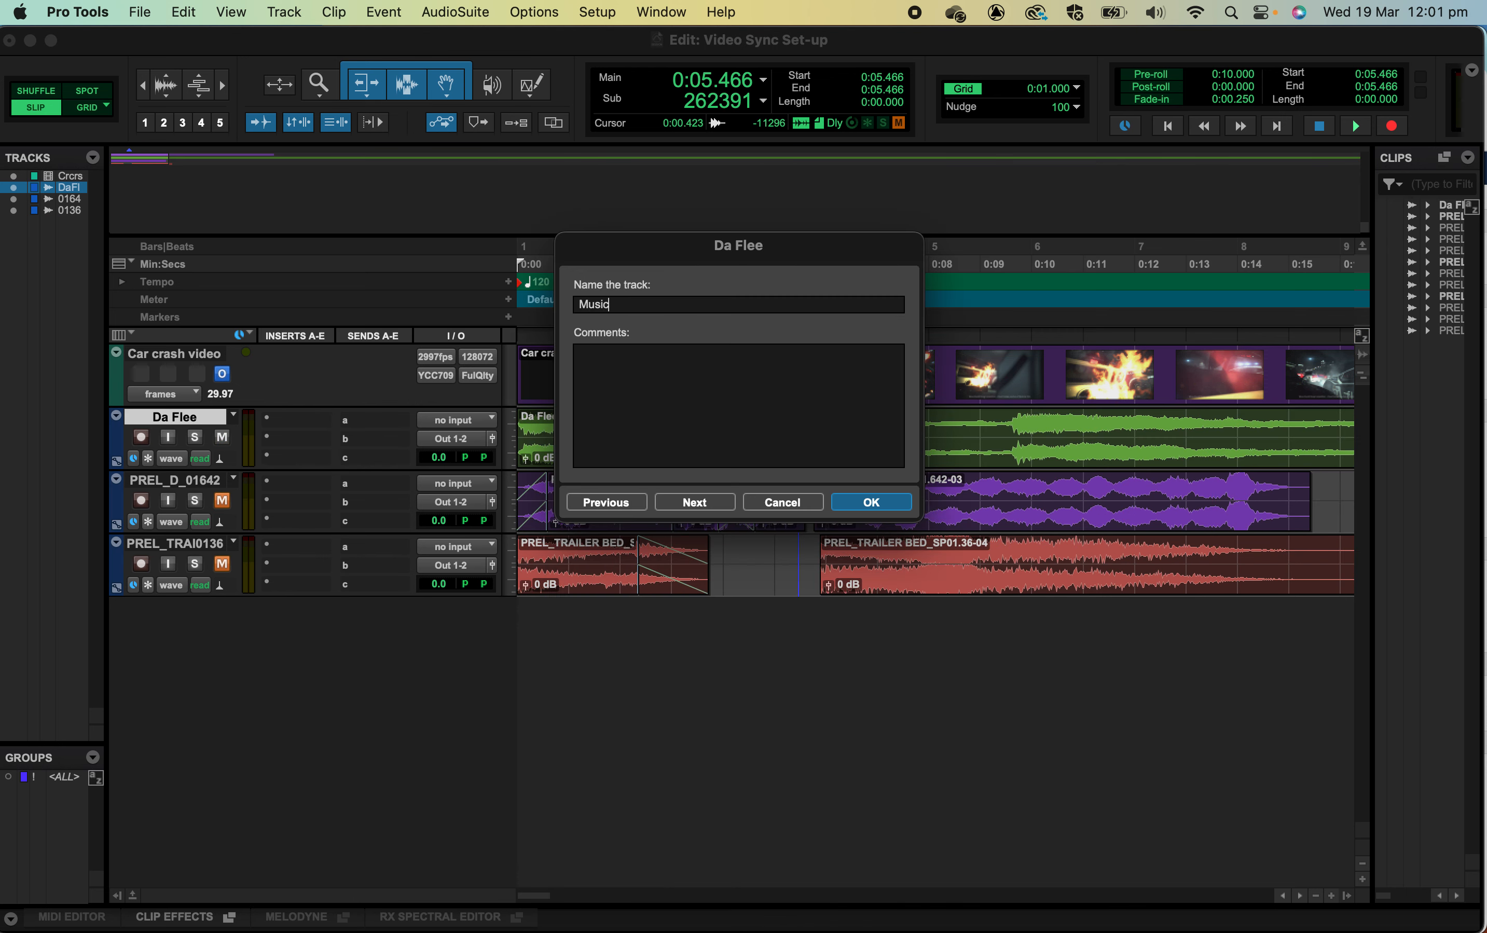
Step: Rename the Da Flee track as Music and return the playhead to the session start
{"action": "key", "text": "Return"}
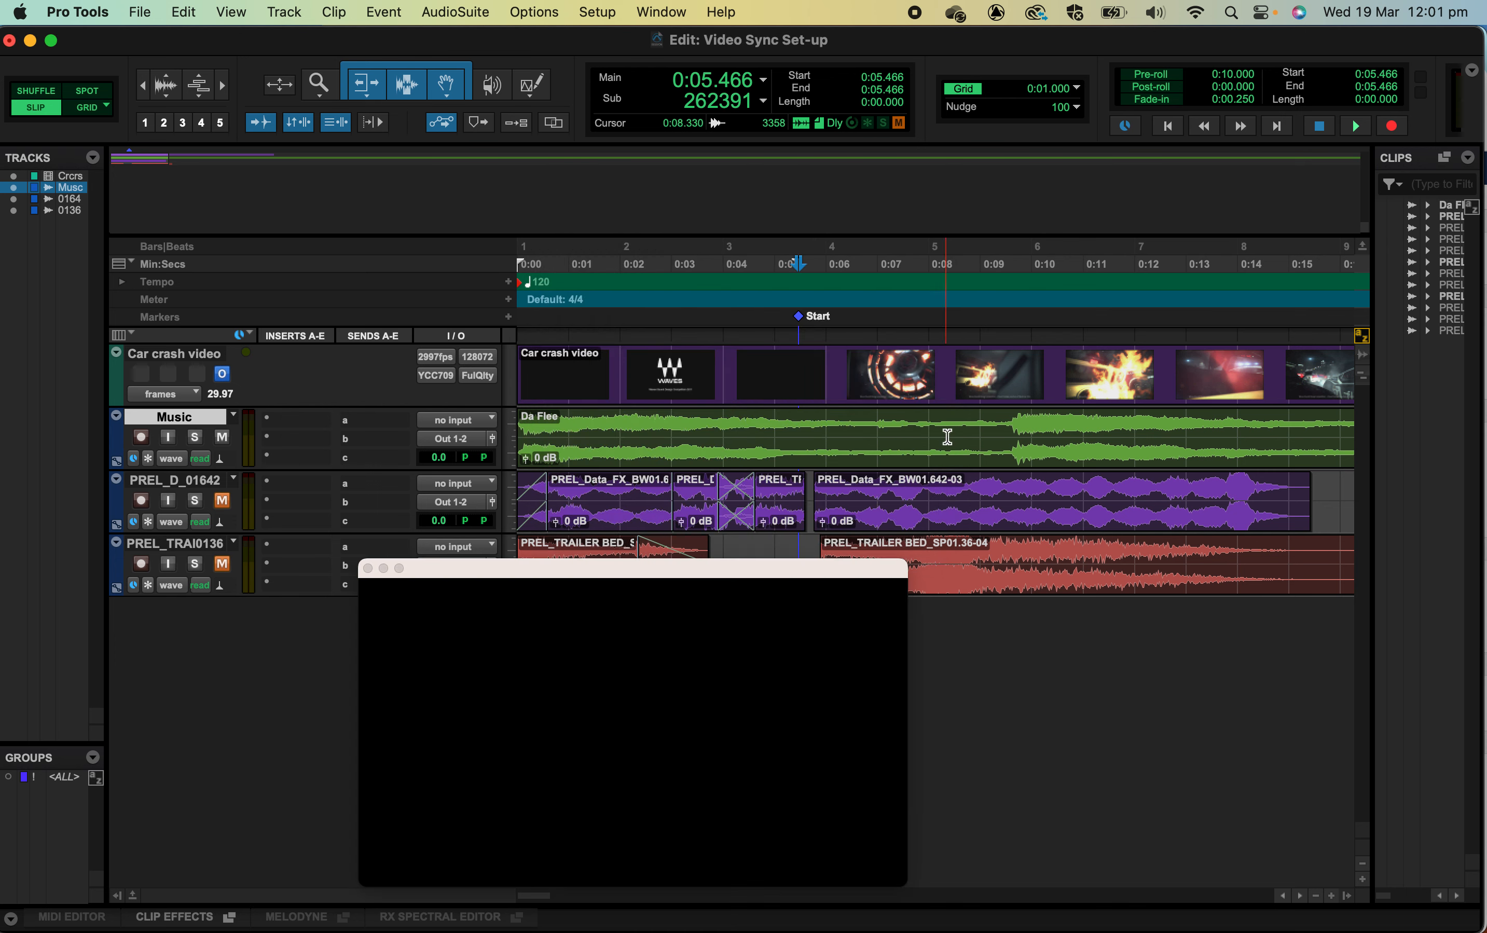
{"action": "key", "text": "Return"}
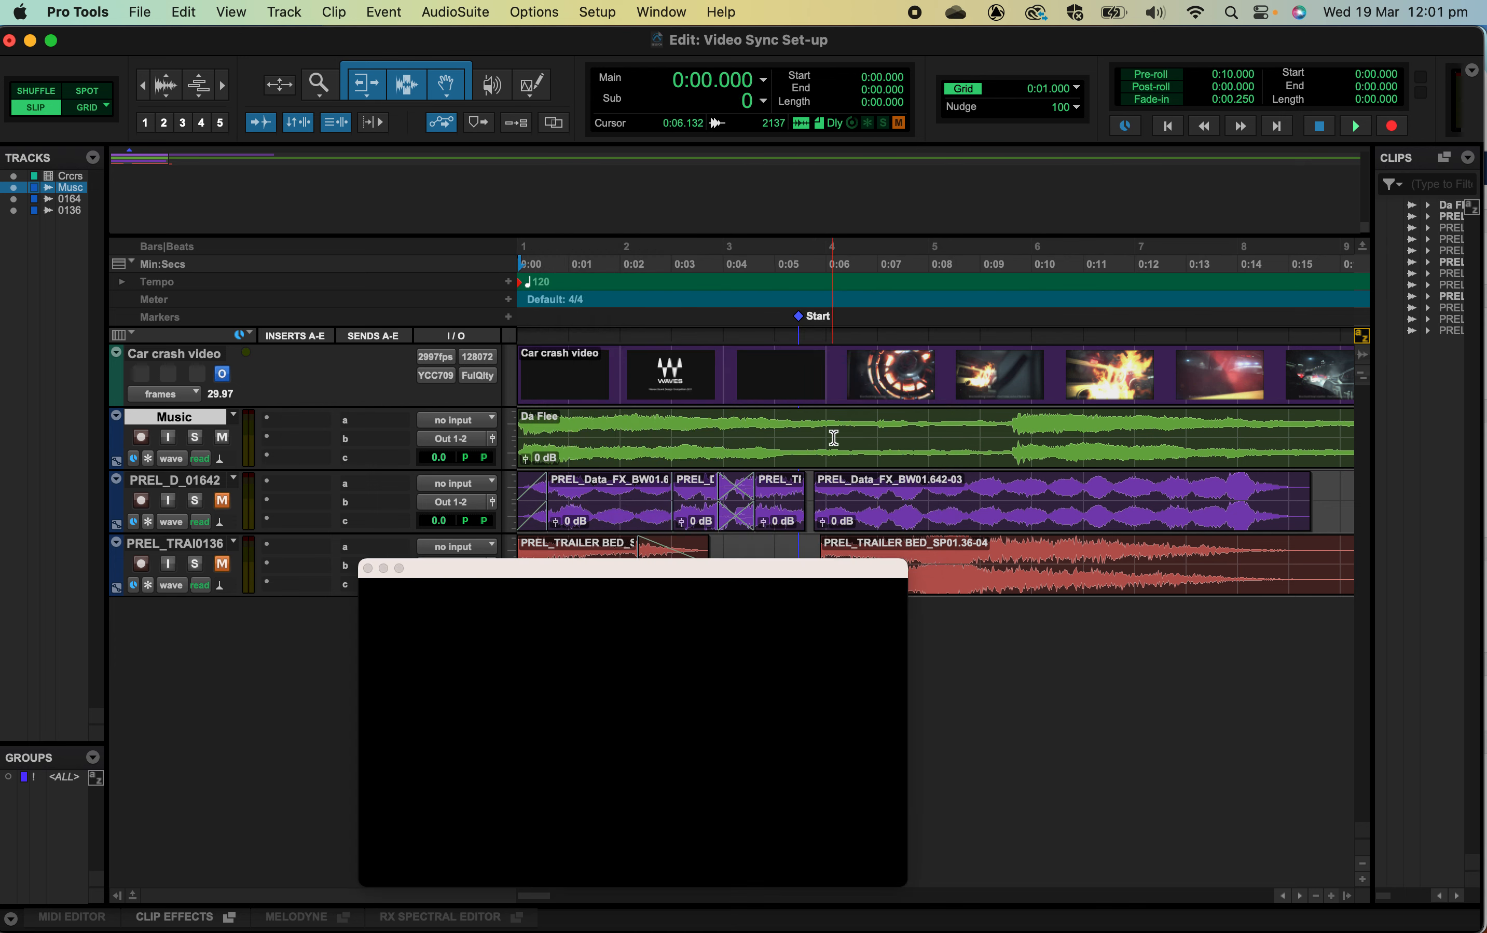
Step: Unmute the two PREL tracks, then play the session from the start with the Music track soloed
{"action": "left_click", "coordinate": [222, 564]}
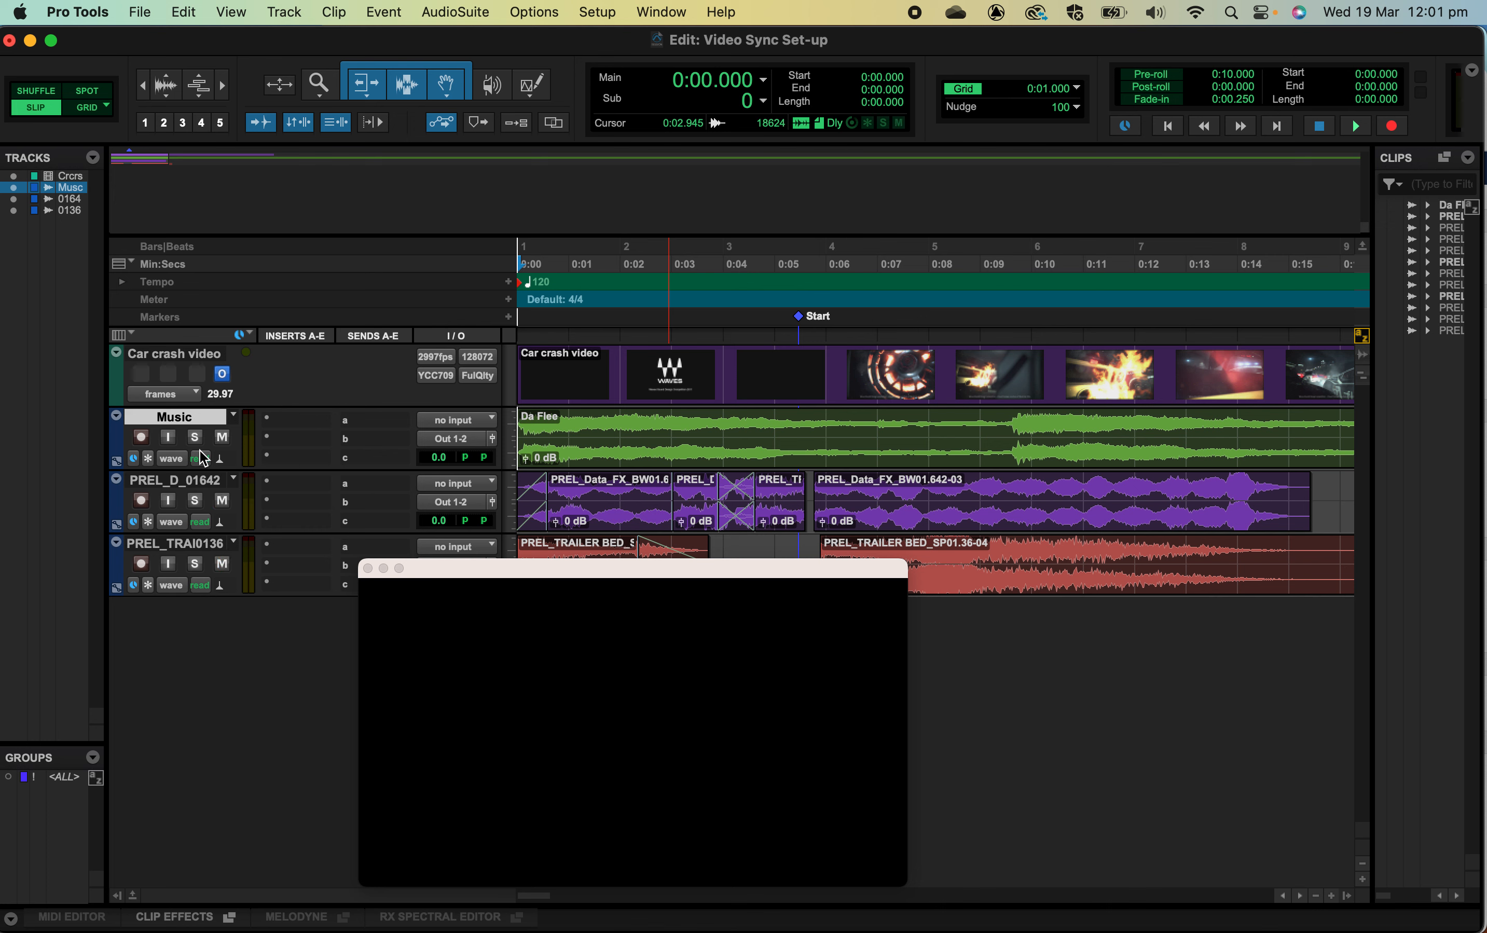
{"action": "key", "text": "space"}
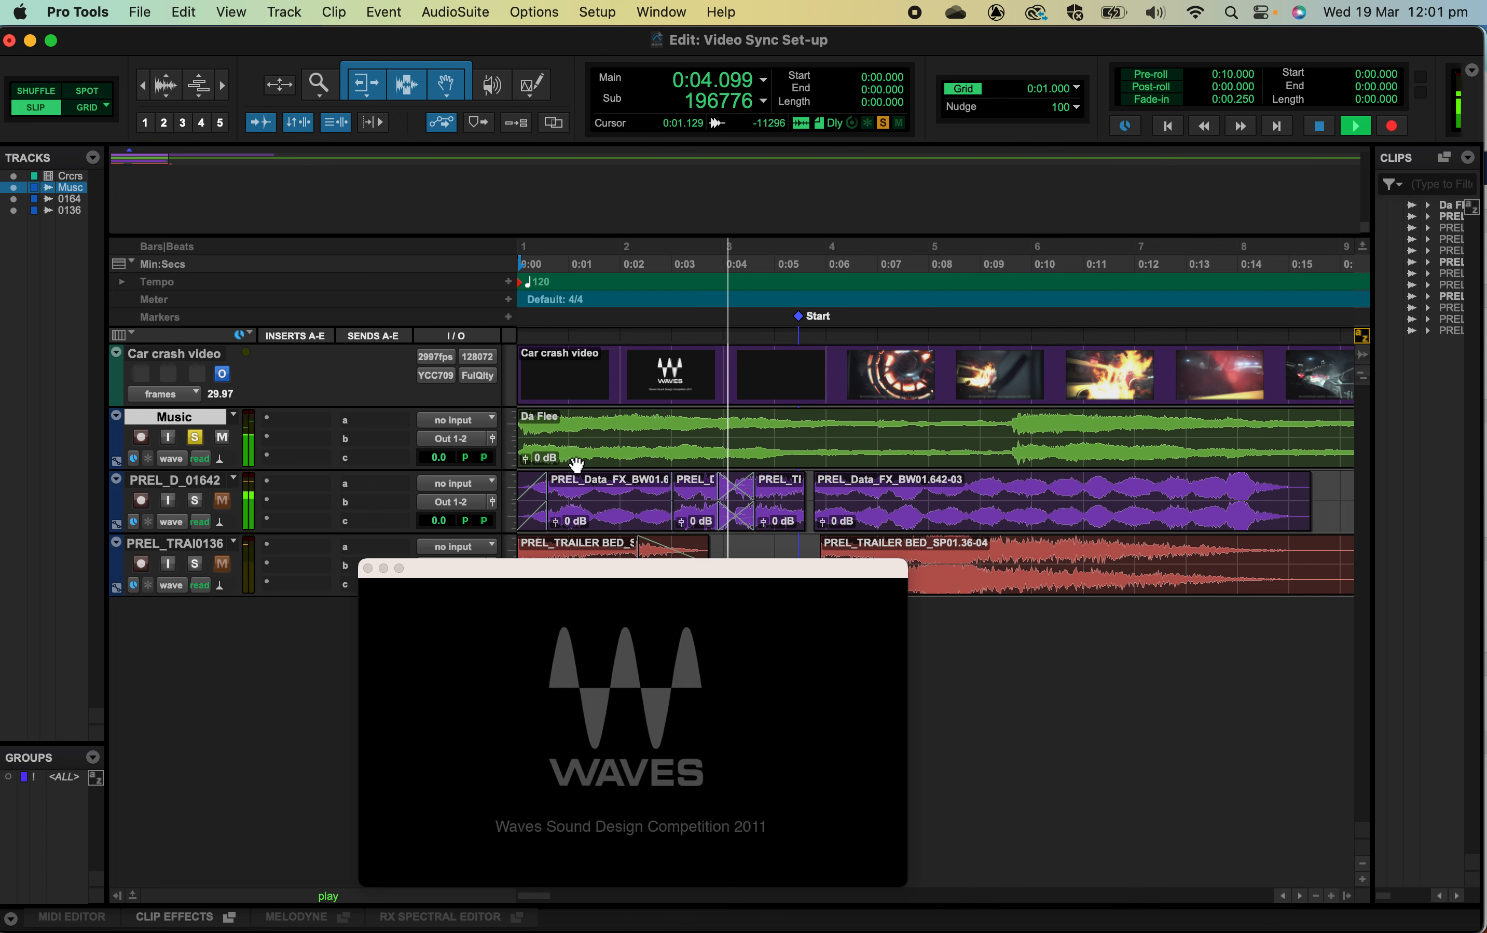
{"action": "key", "text": "space"}
Step: Move the Da Flee clip on the Music track close to the Start marker, to about 0:05.426
{"action": "left_click", "coordinate": [802, 319]}
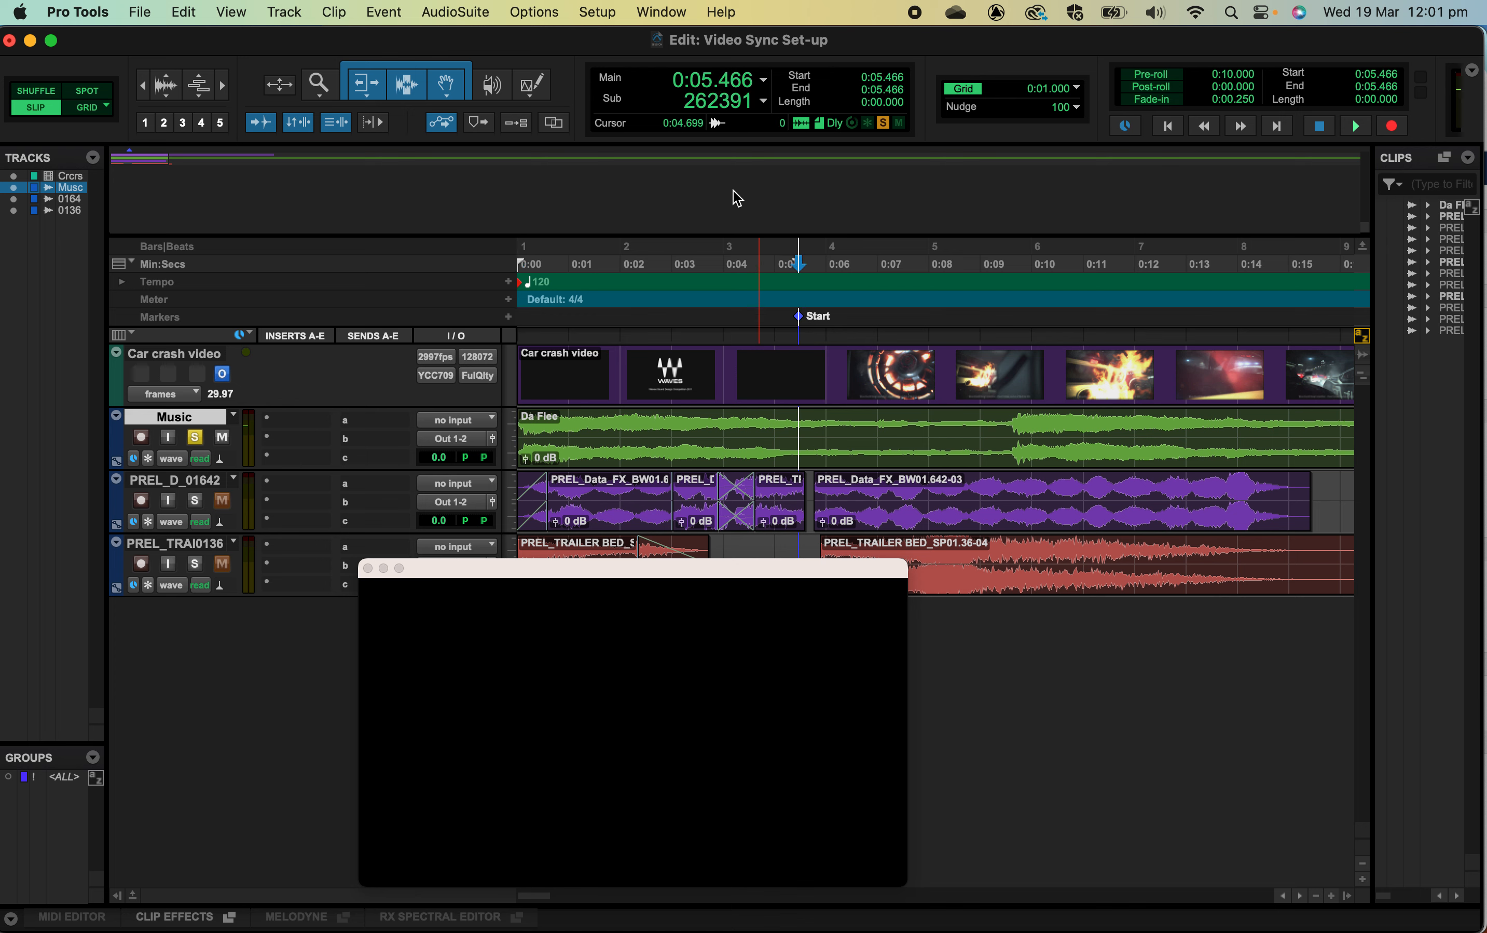
{"action": "left_click_drag", "start_coordinate": [571, 456], "coordinate": [855, 448]}
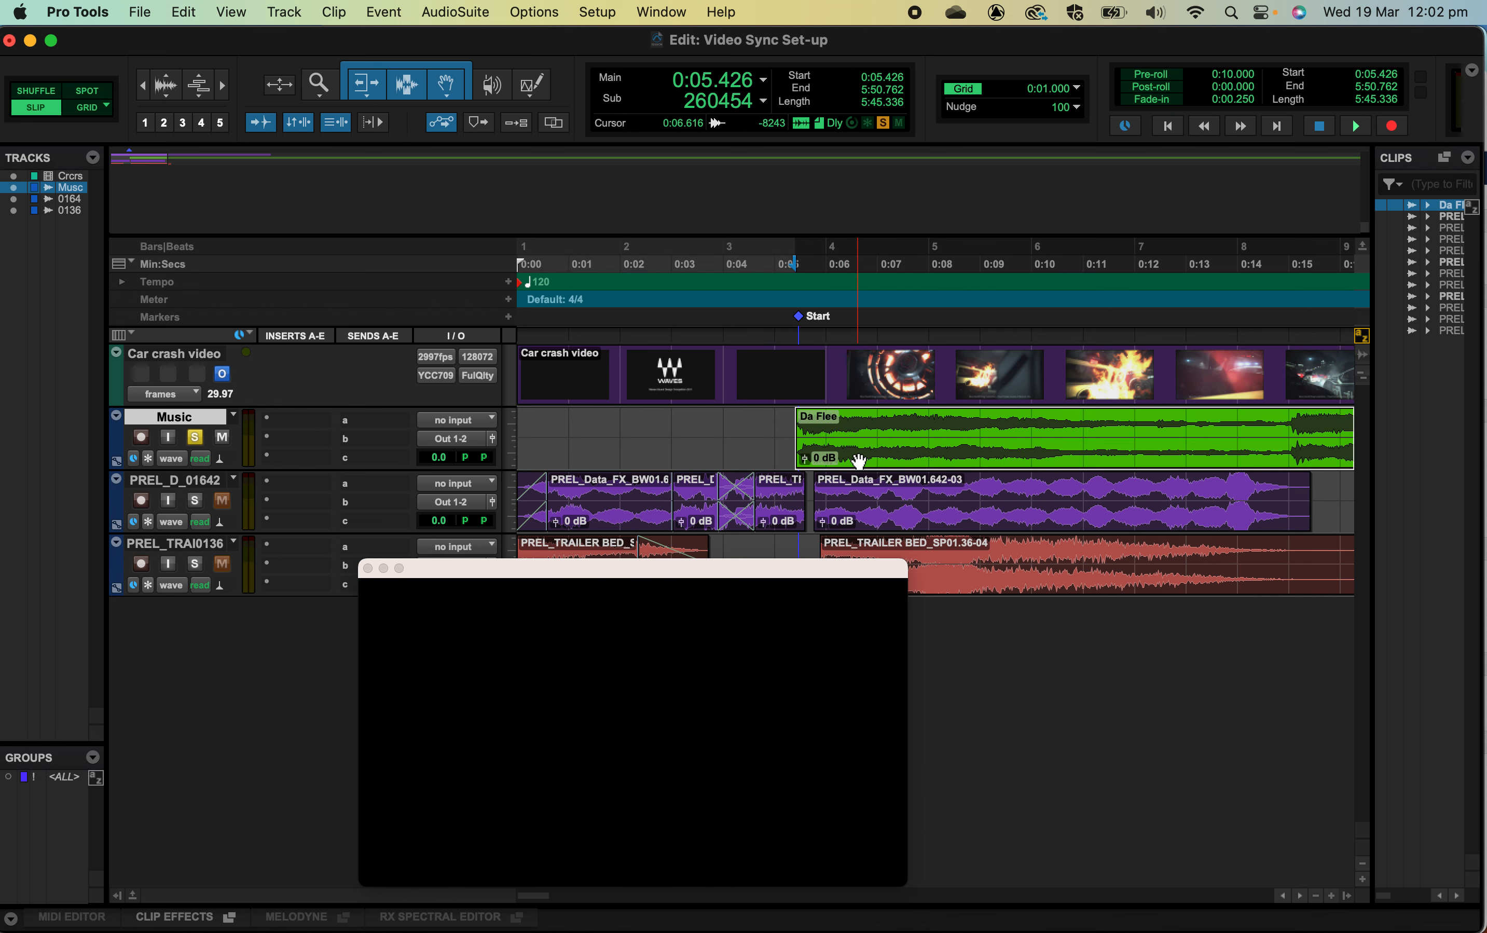
Step: Recall the Start marker and copy its exact position in samples from the Sub counter
{"action": "left_click", "coordinate": [807, 324]}
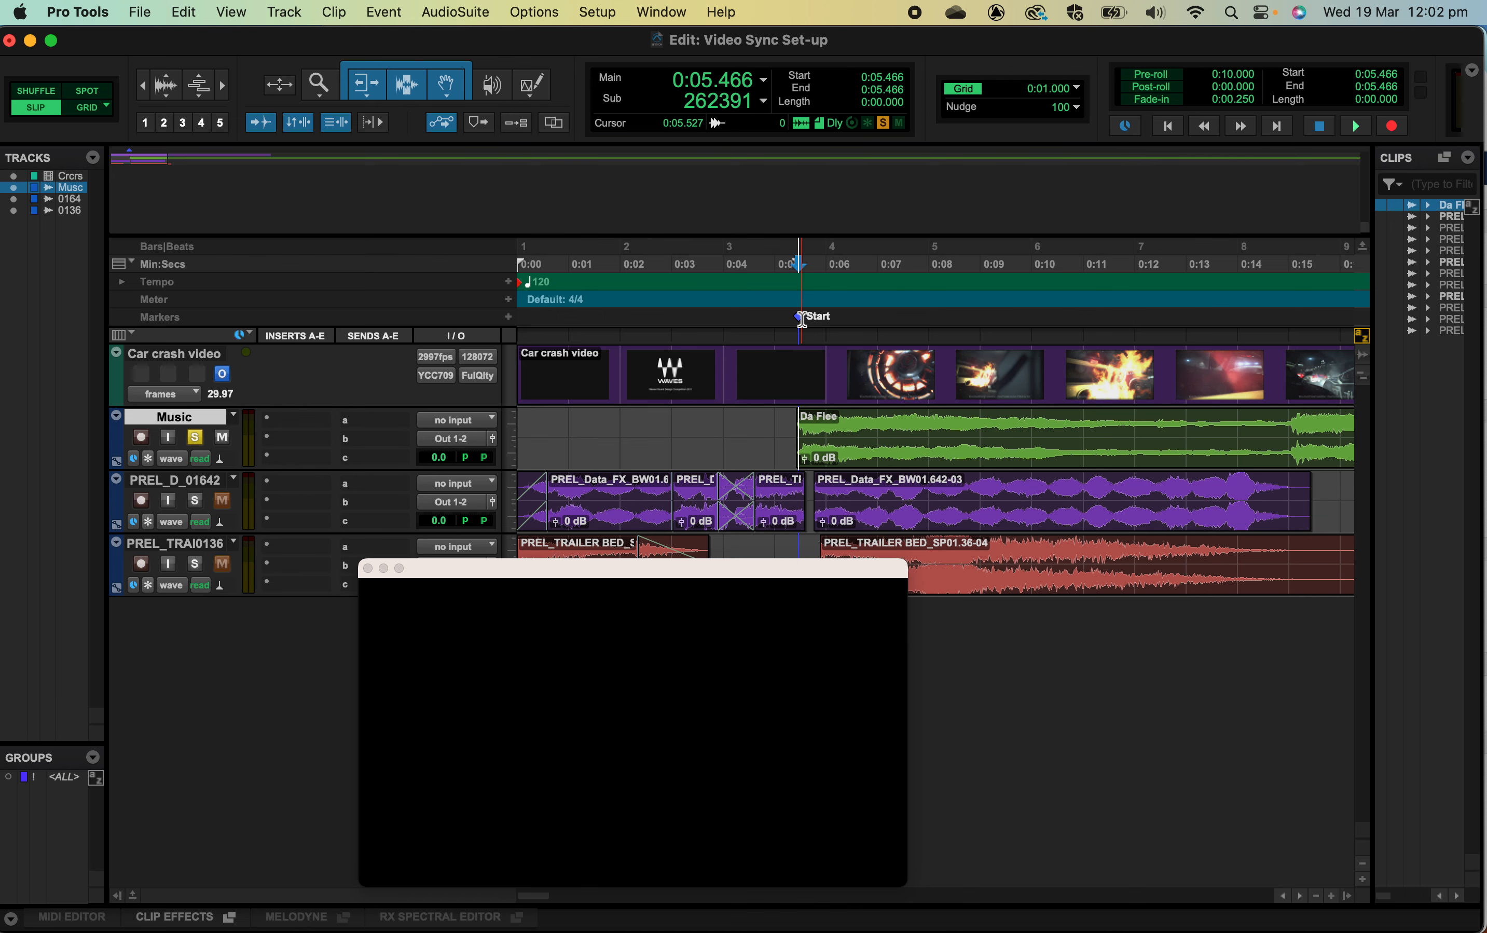
{"action": "key", "text": "t"}
{"action": "key", "text": "t"}
{"action": "key", "text": "t"}
{"action": "key", "text": "t"}
{"action": "key", "text": "t"}
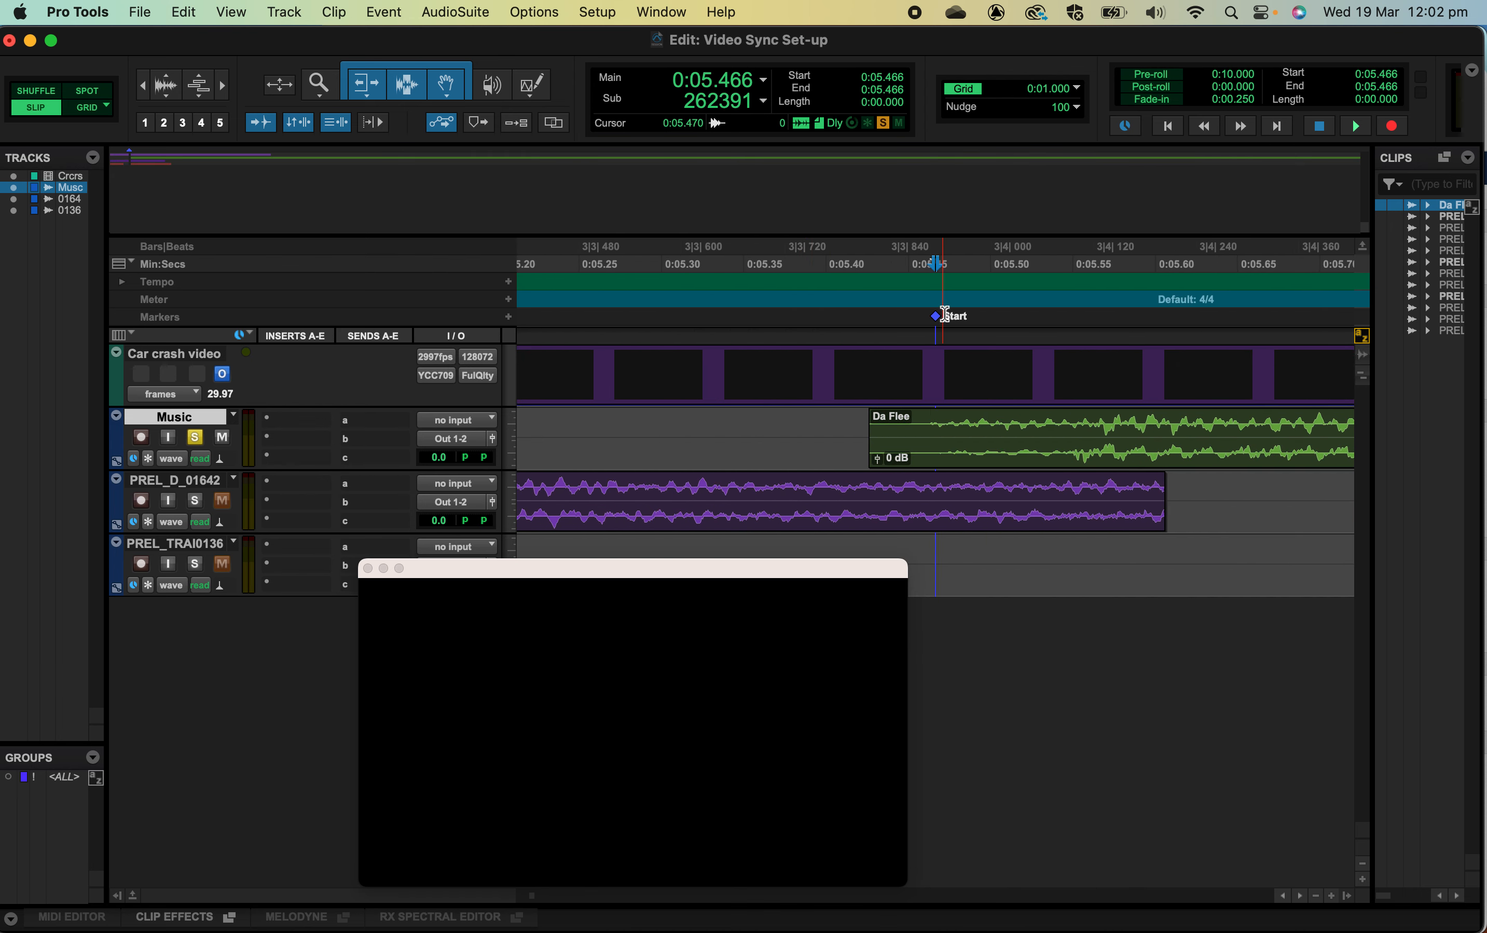
{"action": "left_click", "coordinate": [717, 103]}
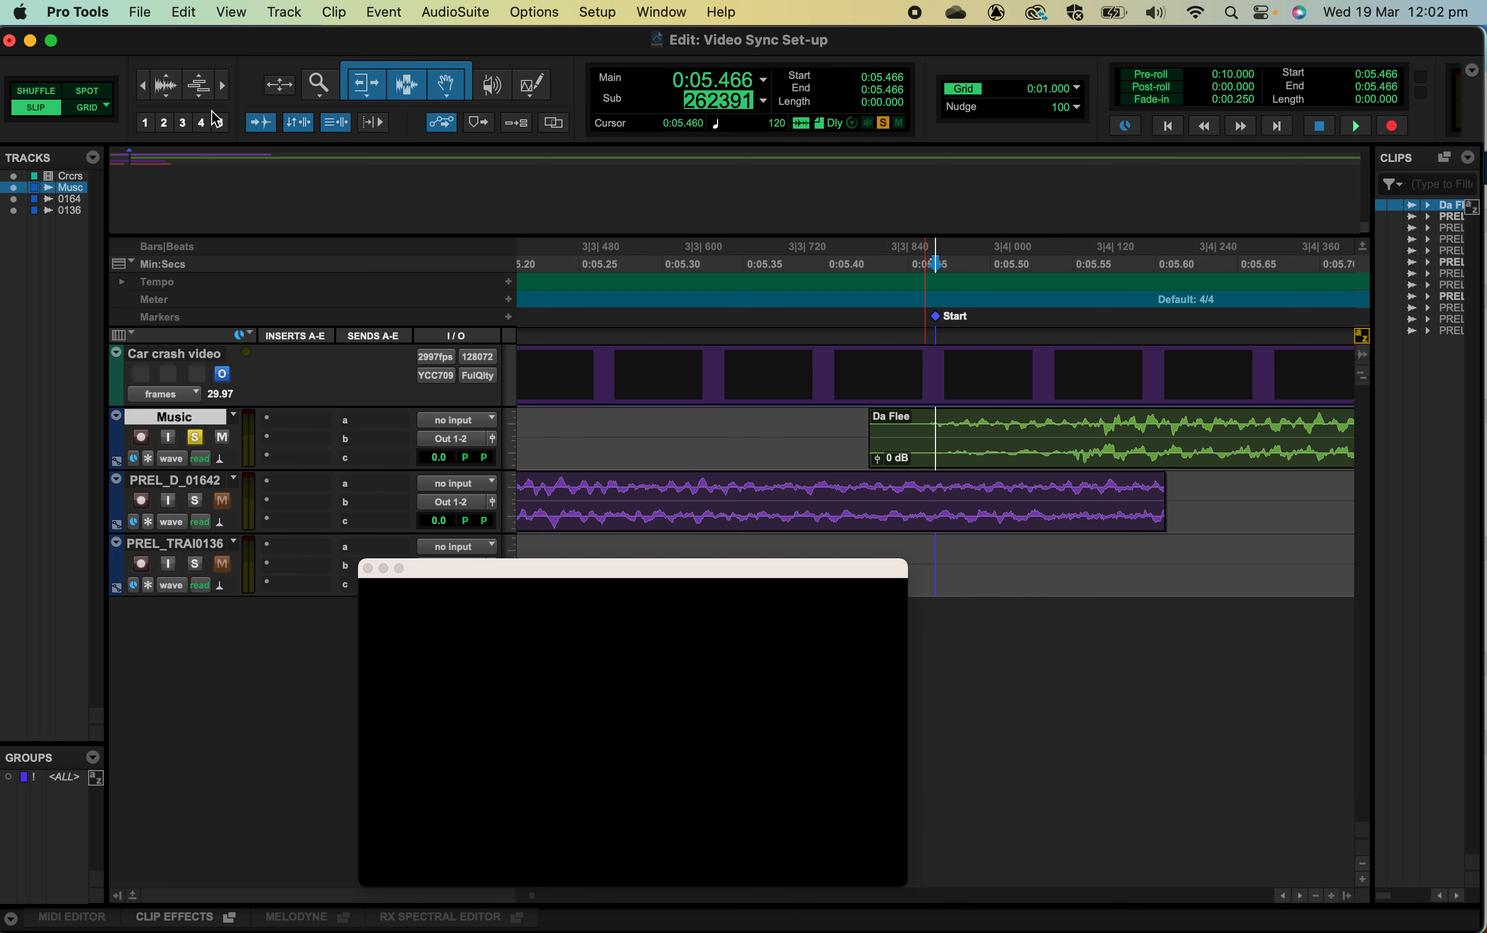
Step: Spot the Da Flee clip to start at sample 262391 using the Samples time scale, then return to Slip mode
{"action": "left_click", "coordinate": [85, 95]}
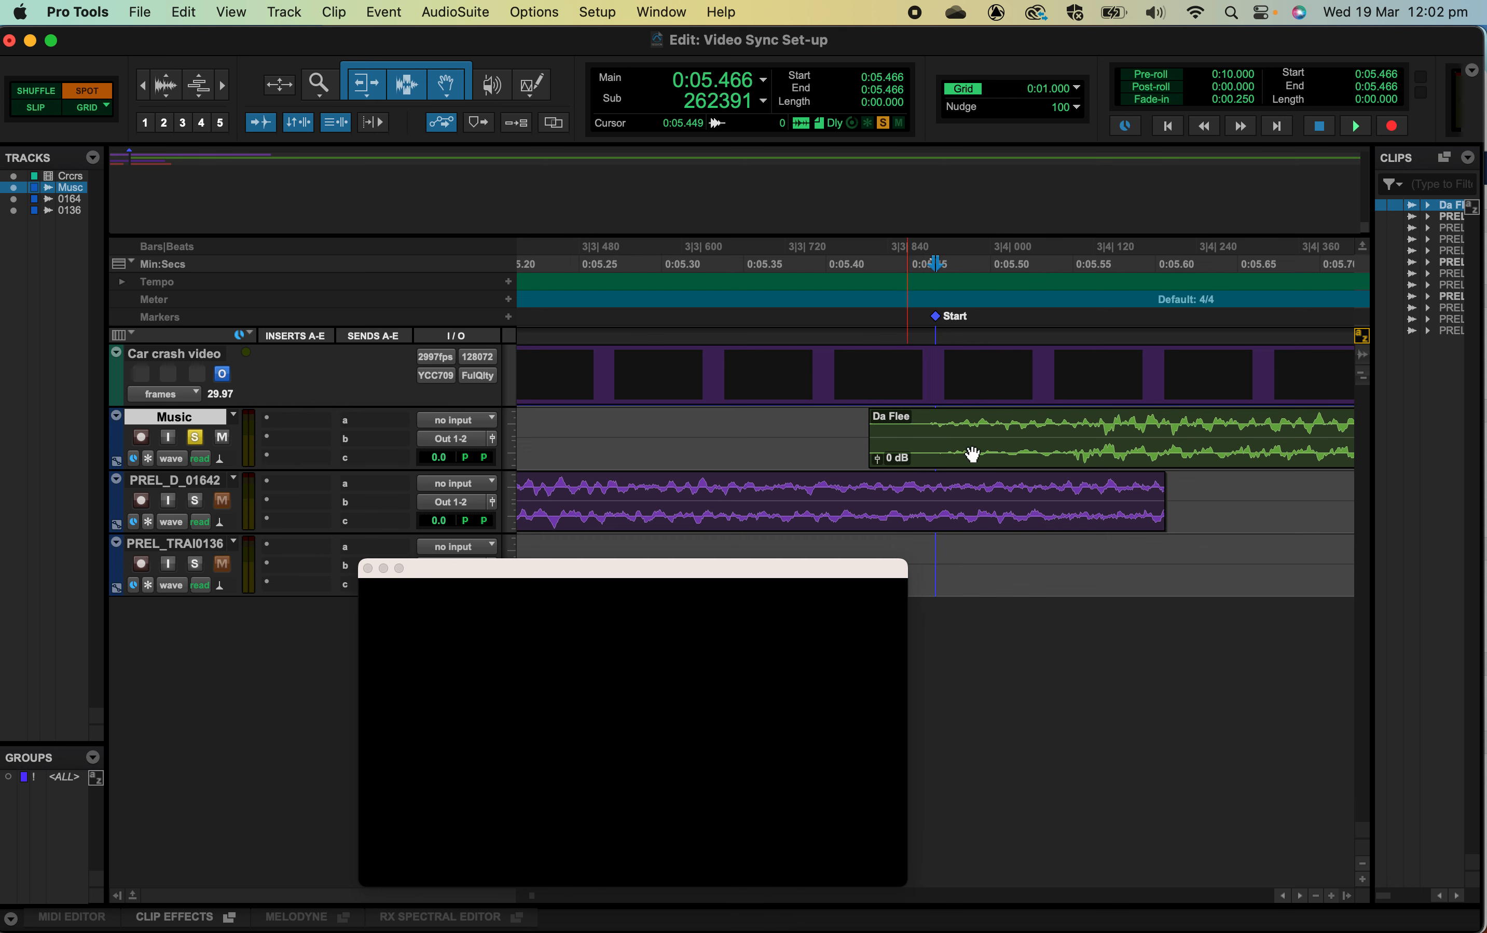
{"action": "left_click", "coordinate": [1003, 457]}
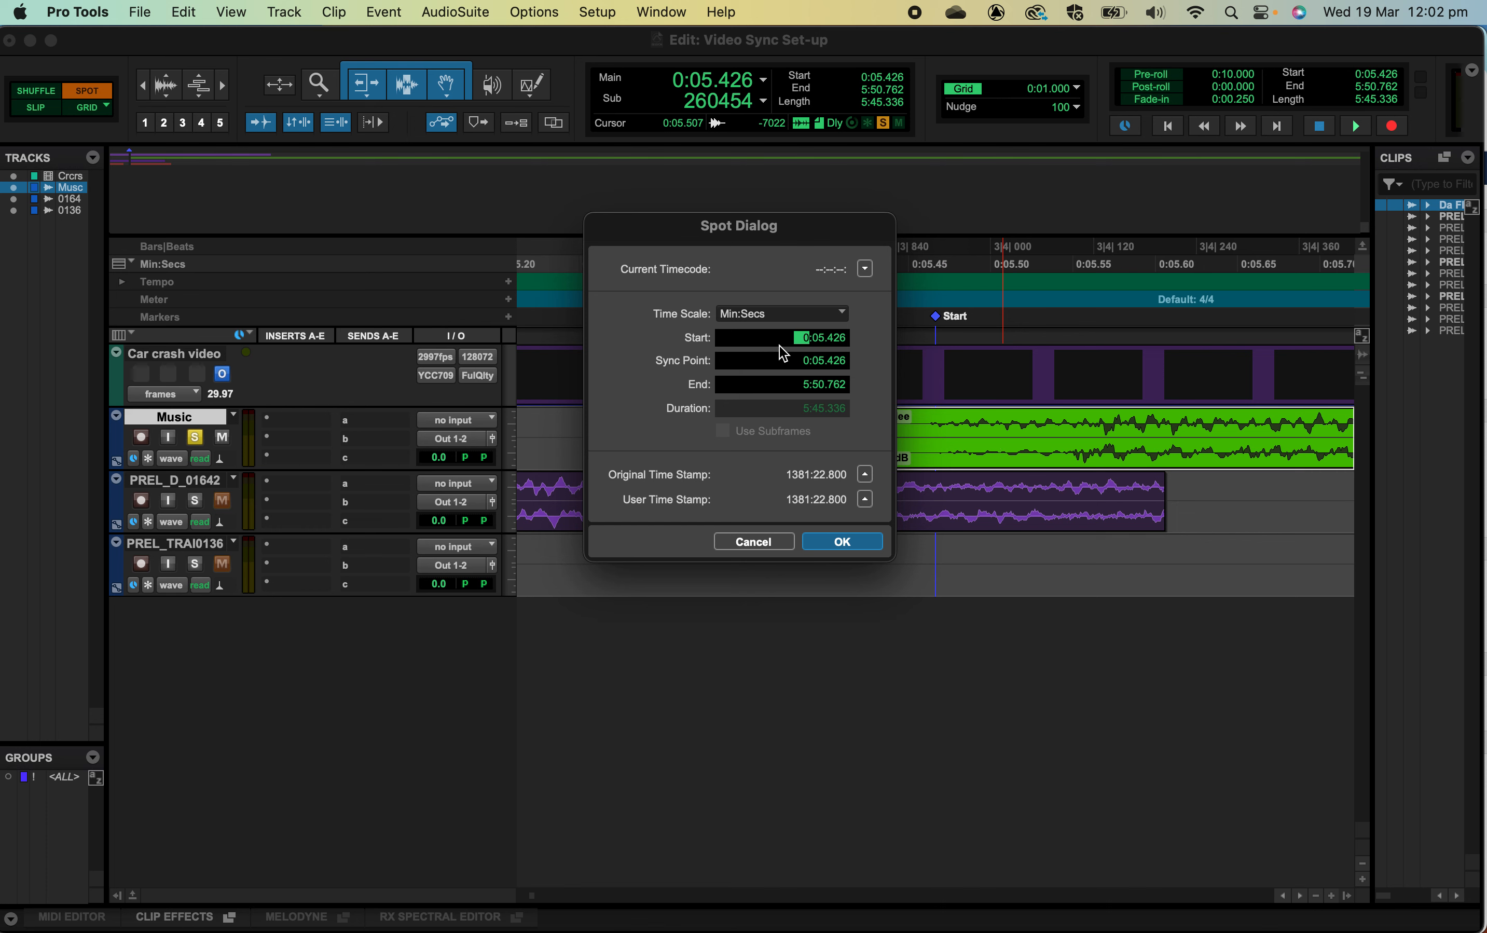
{"action": "left_click", "coordinate": [812, 312]}
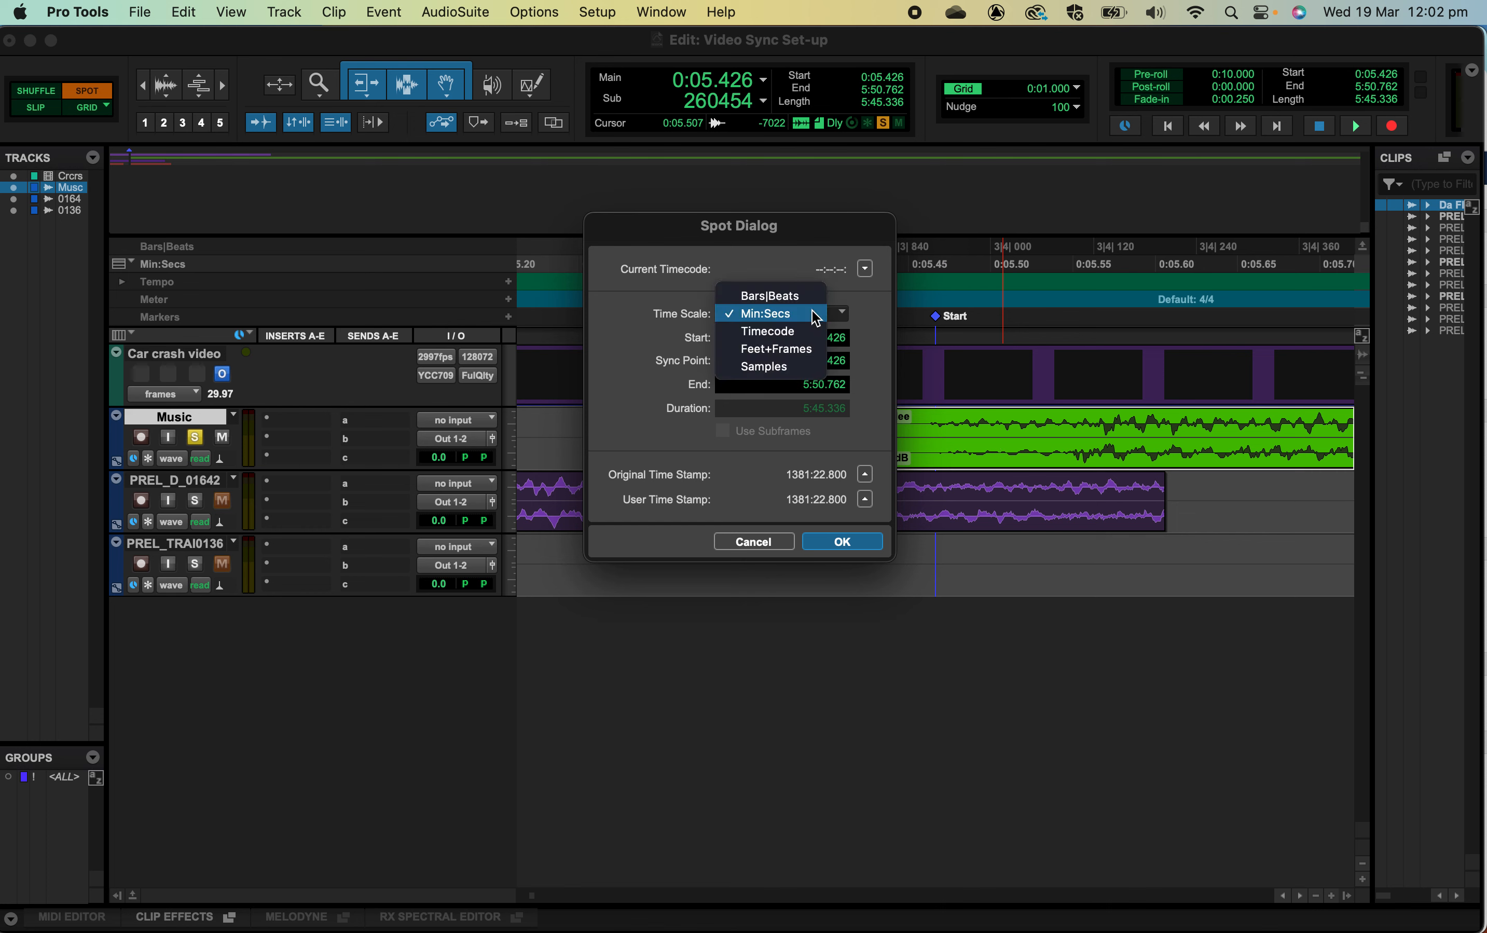
{"action": "left_click", "coordinate": [782, 365]}
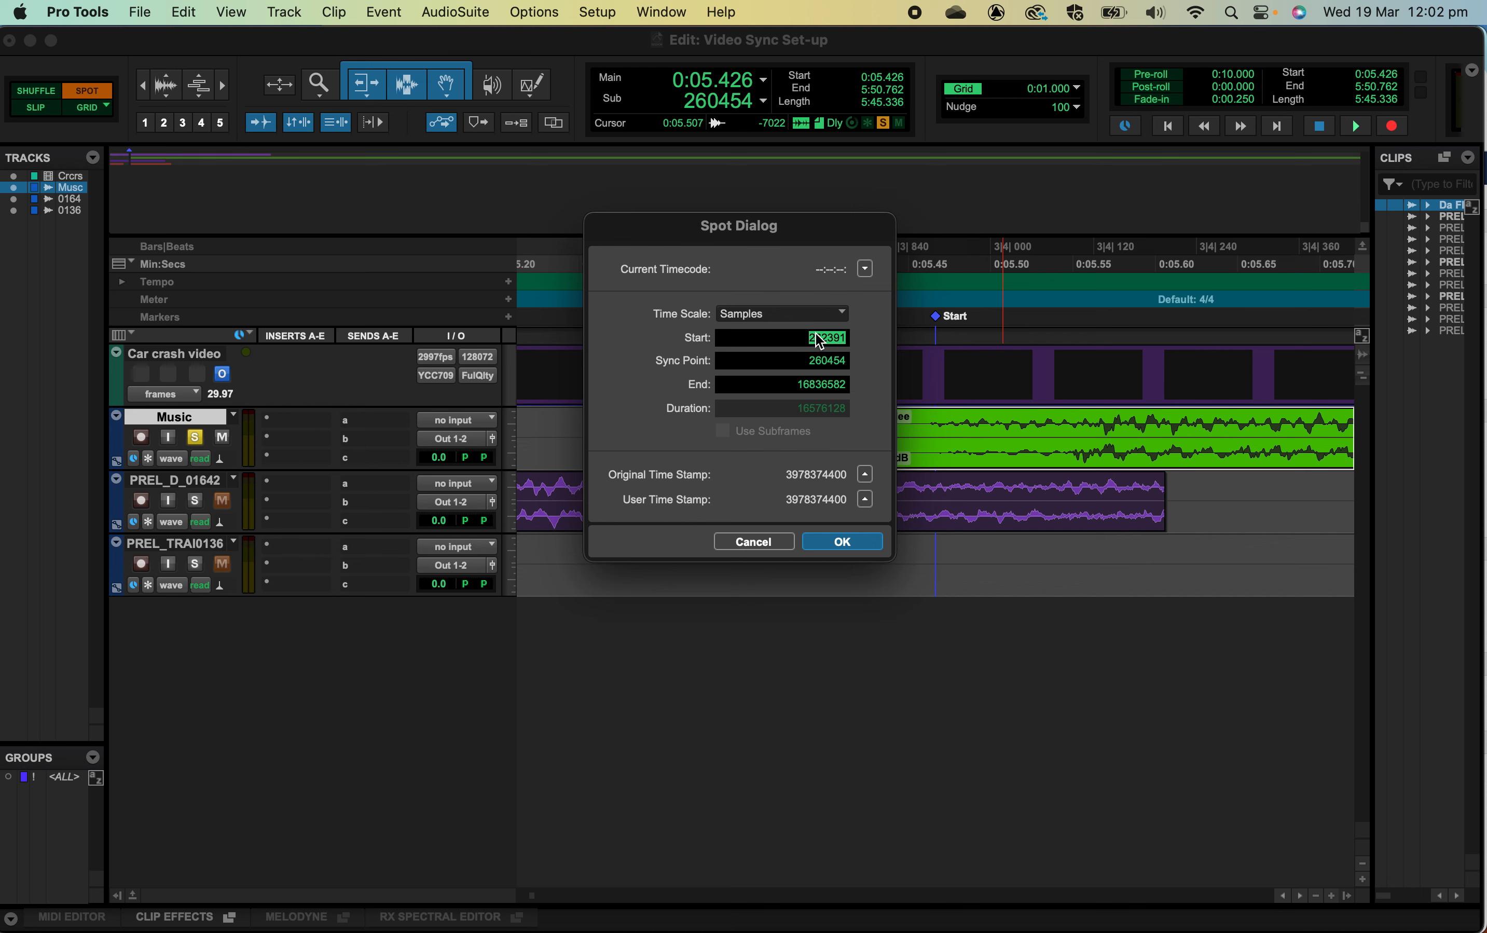
{"action": "left_click_drag", "start_coordinate": [844, 232], "coordinate": [731, 230]}
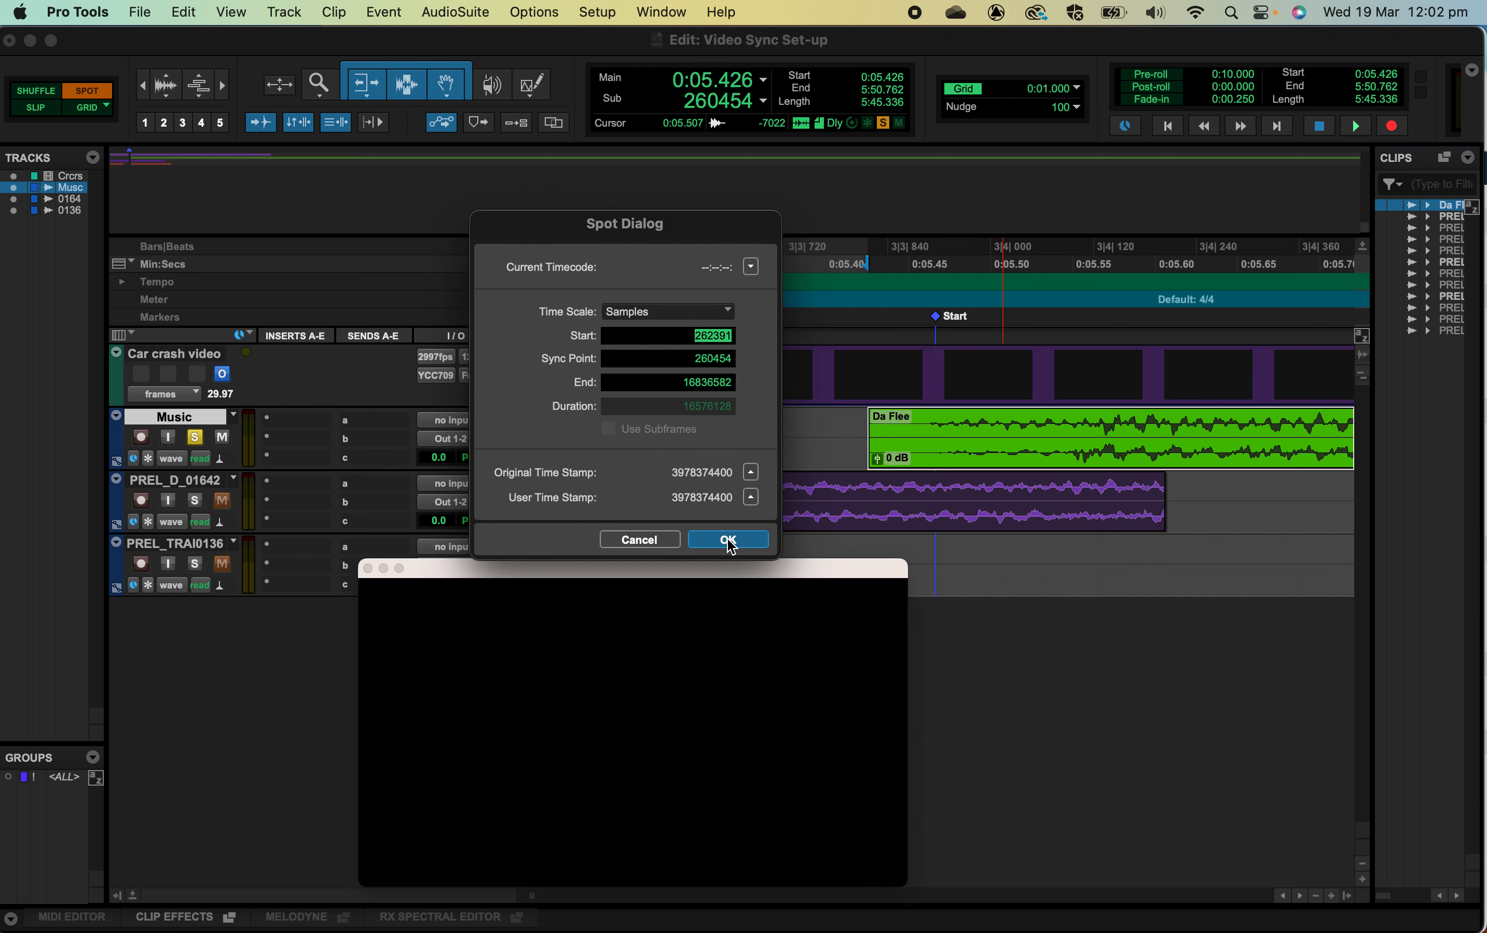
{"action": "left_click", "coordinate": [728, 540]}
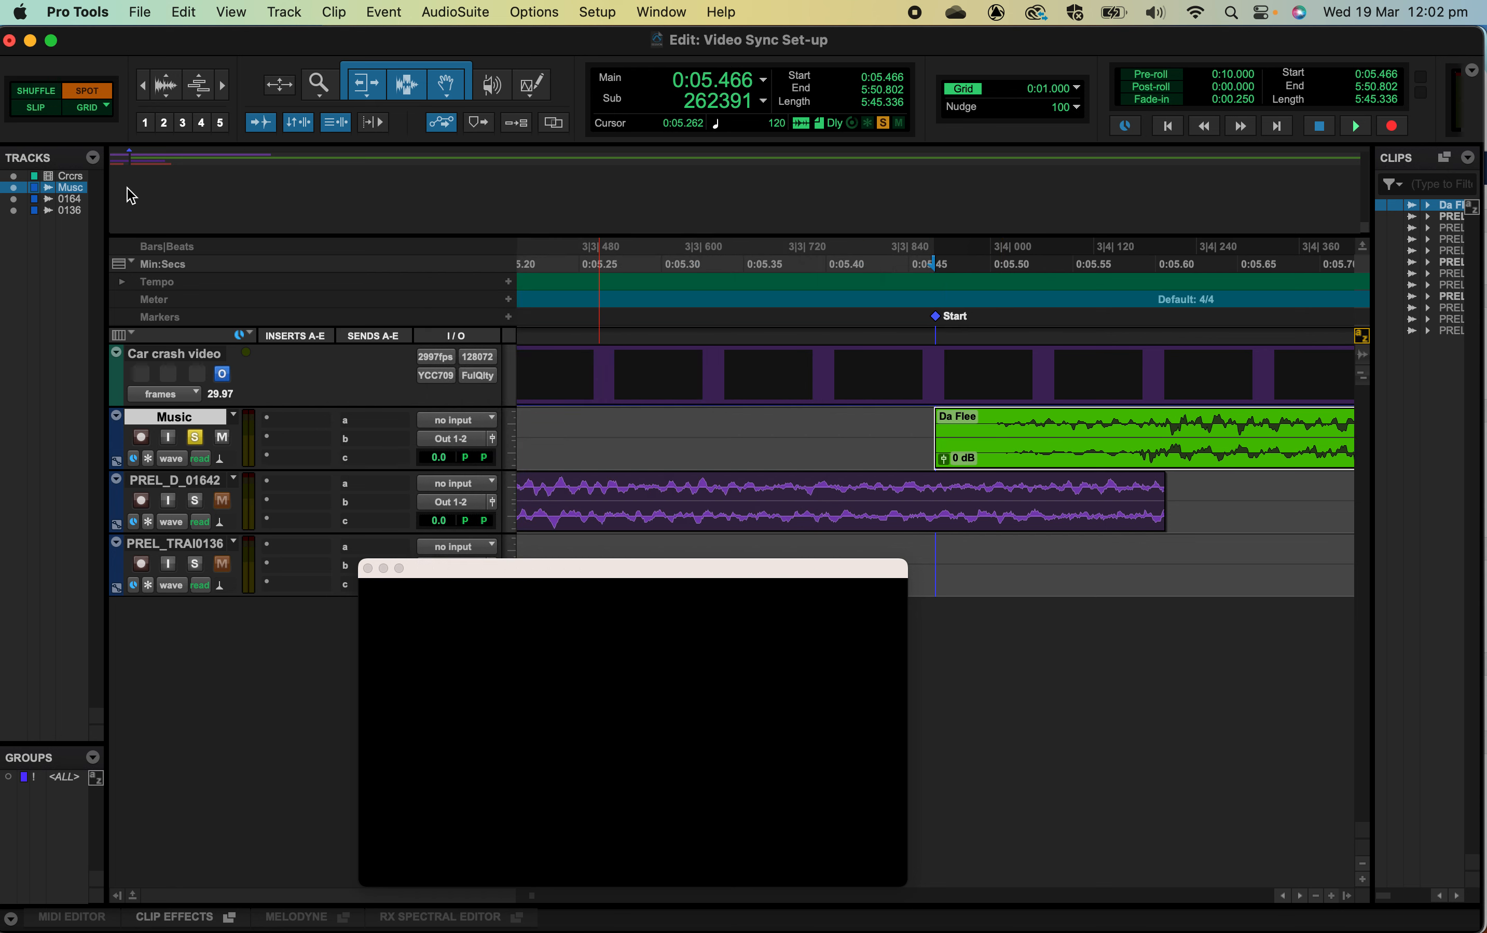
{"action": "left_click", "coordinate": [40, 108]}
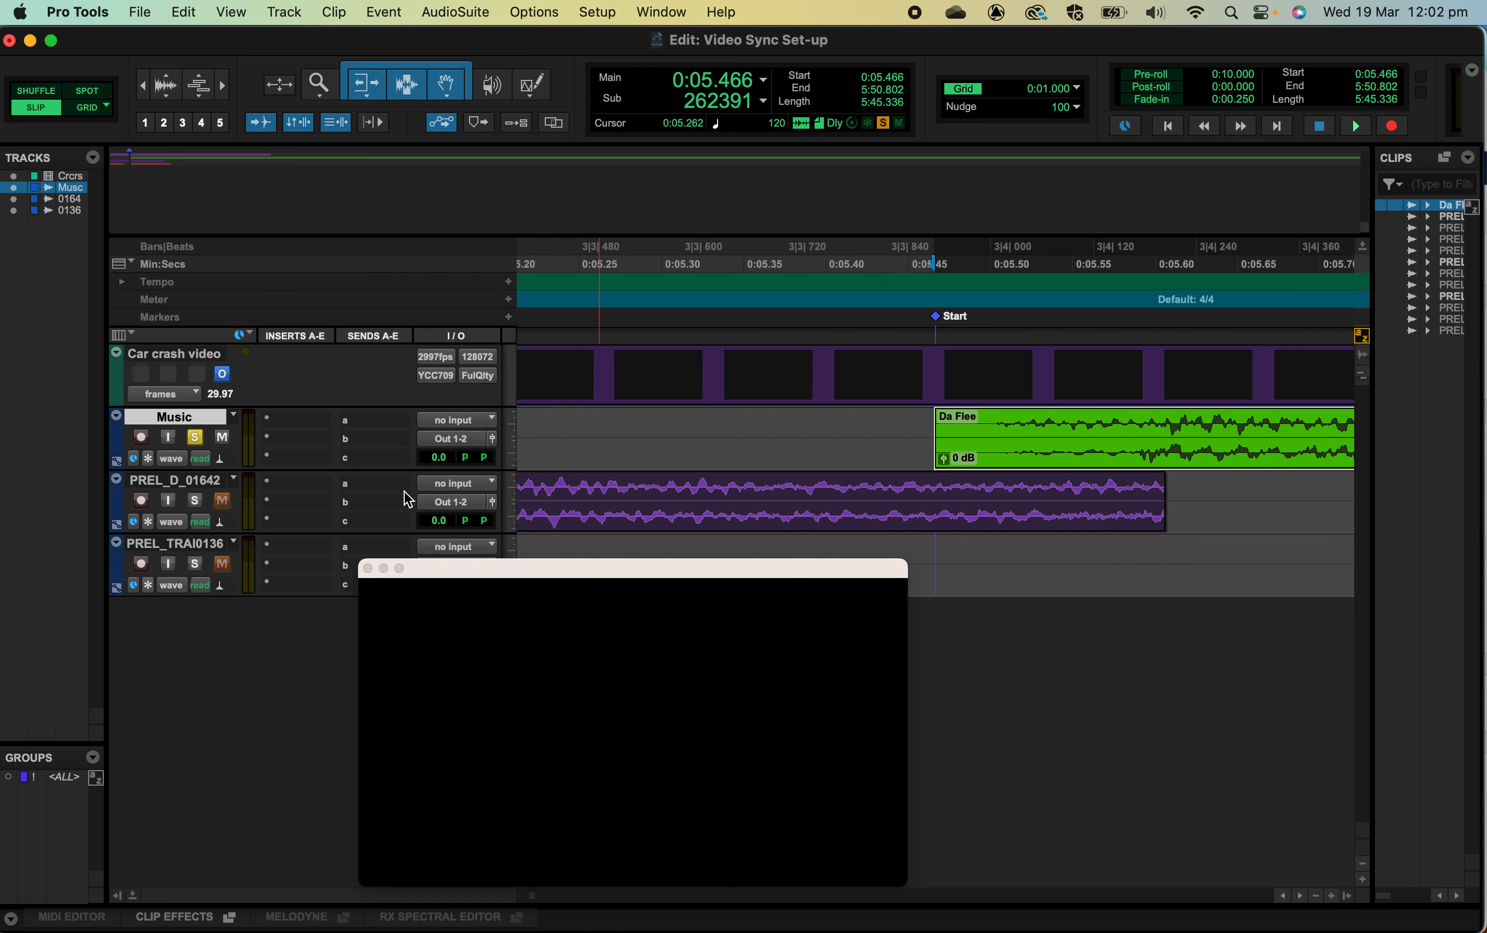
Step: Move the video window clear of the track controls and play the music against the picture from the Start marker
{"action": "left_click_drag", "start_coordinate": [576, 568], "coordinate": [900, 575]}
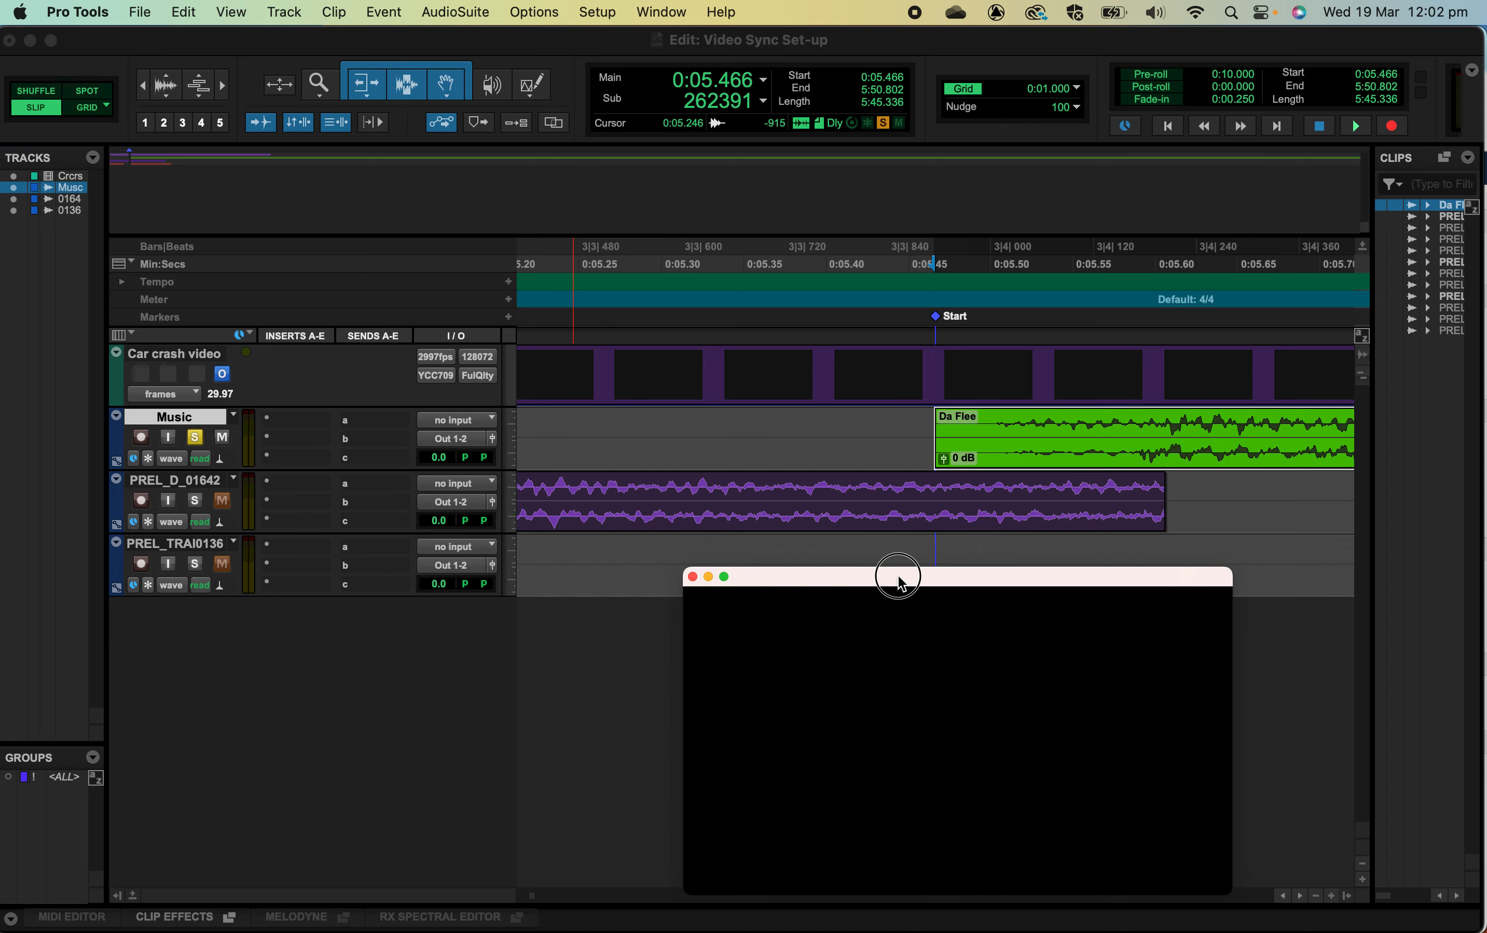
{"action": "left_click", "coordinate": [936, 320]}
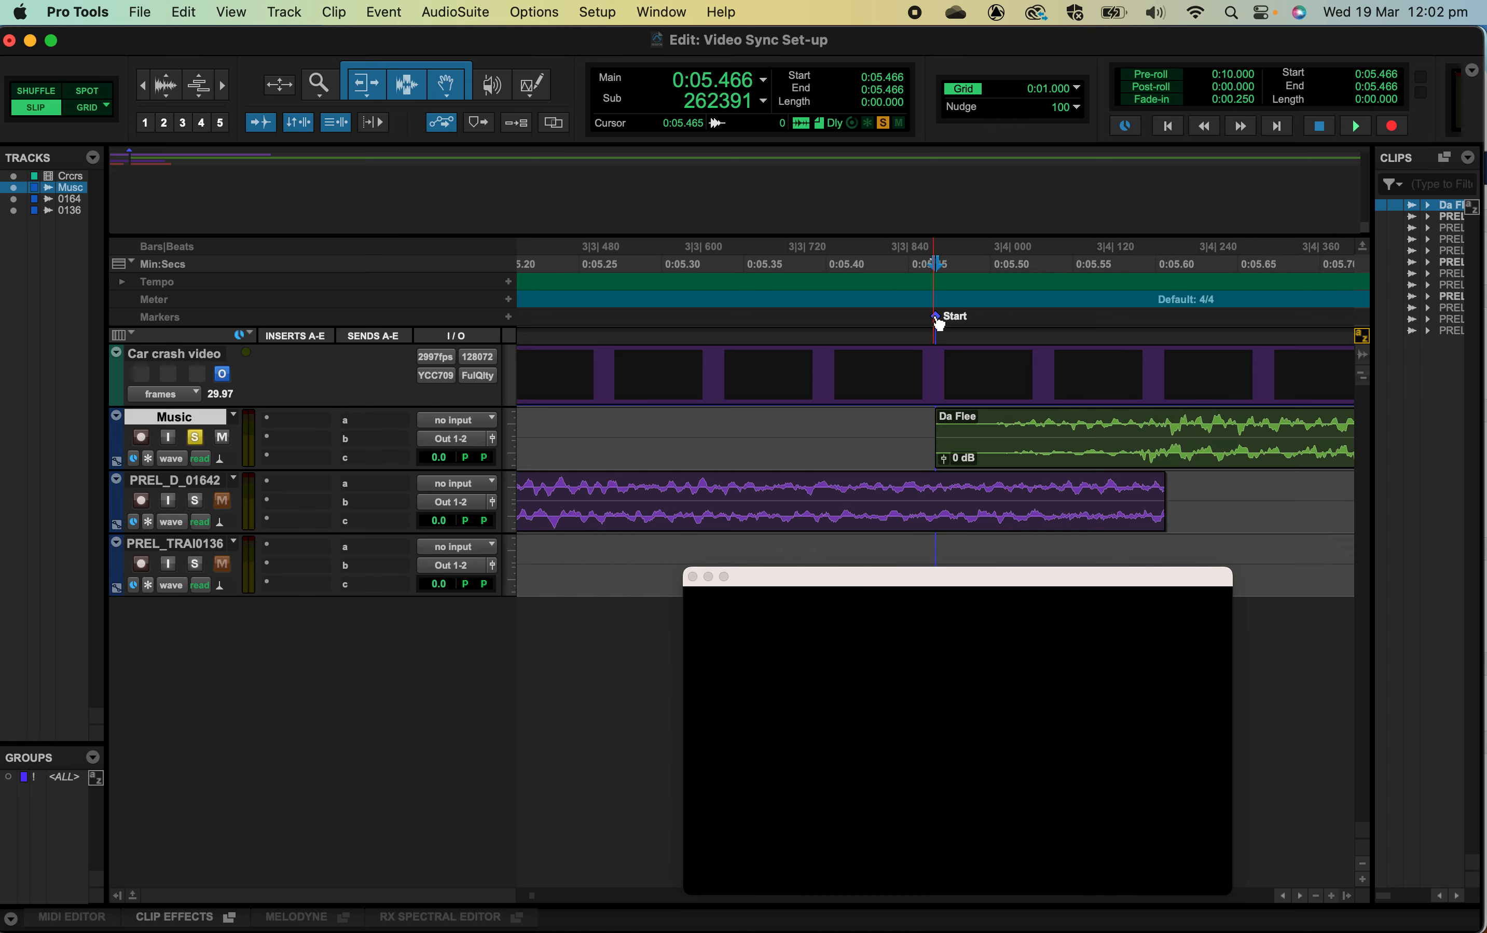
{"action": "key", "text": "space"}
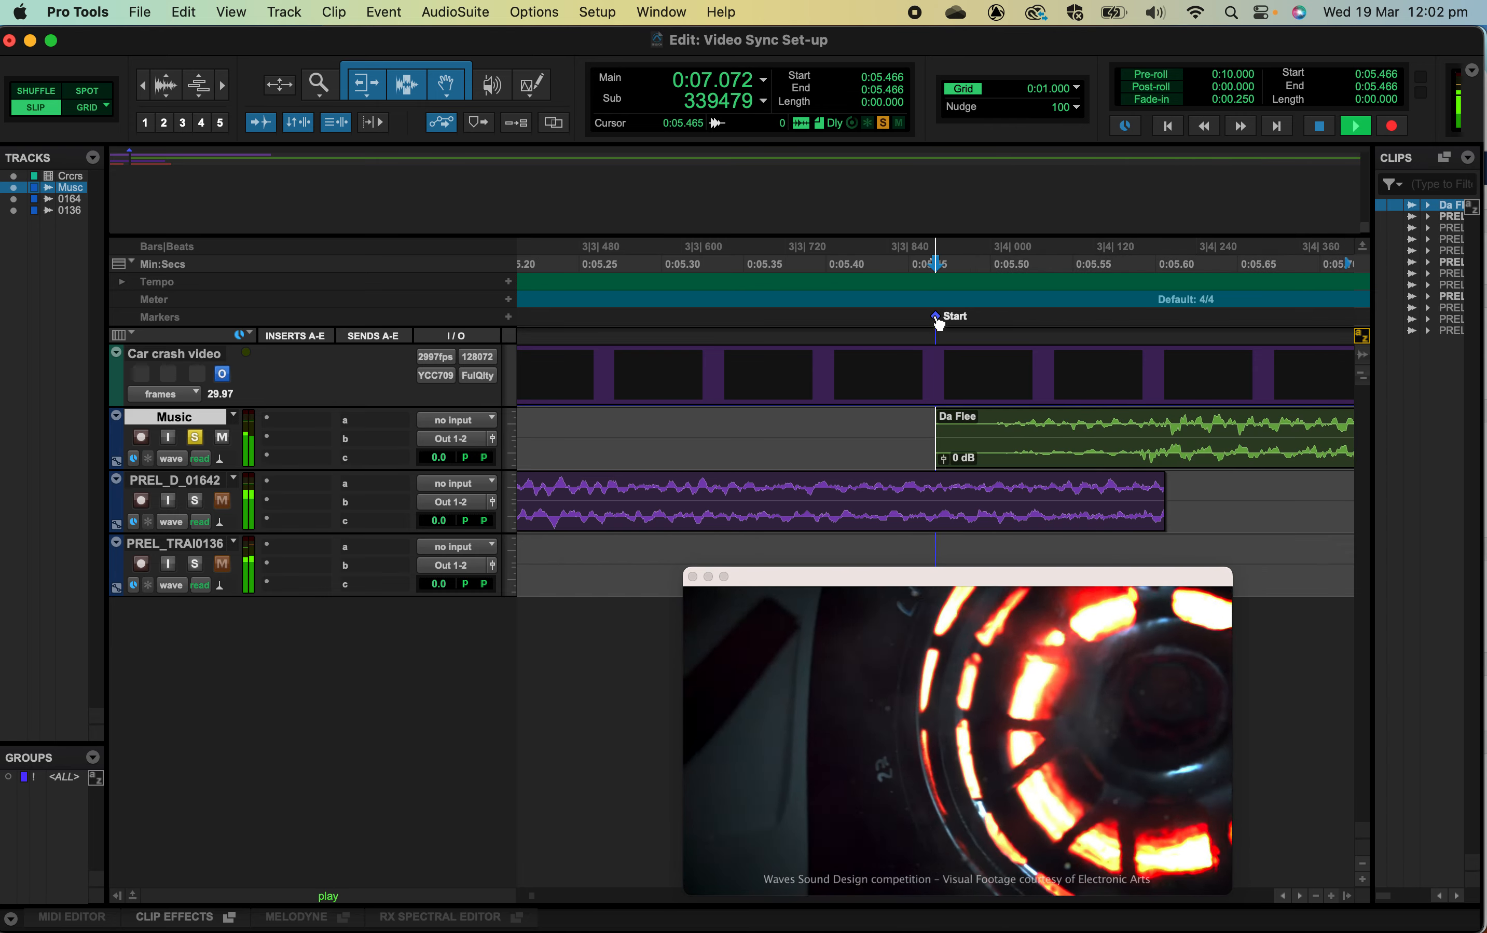
{"action": "key", "text": "r"}
{"action": "key", "text": "r"}
{"action": "key", "text": "r"}
{"action": "key", "text": "r"}
{"action": "key", "text": "r"}
{"action": "key", "text": "r"}
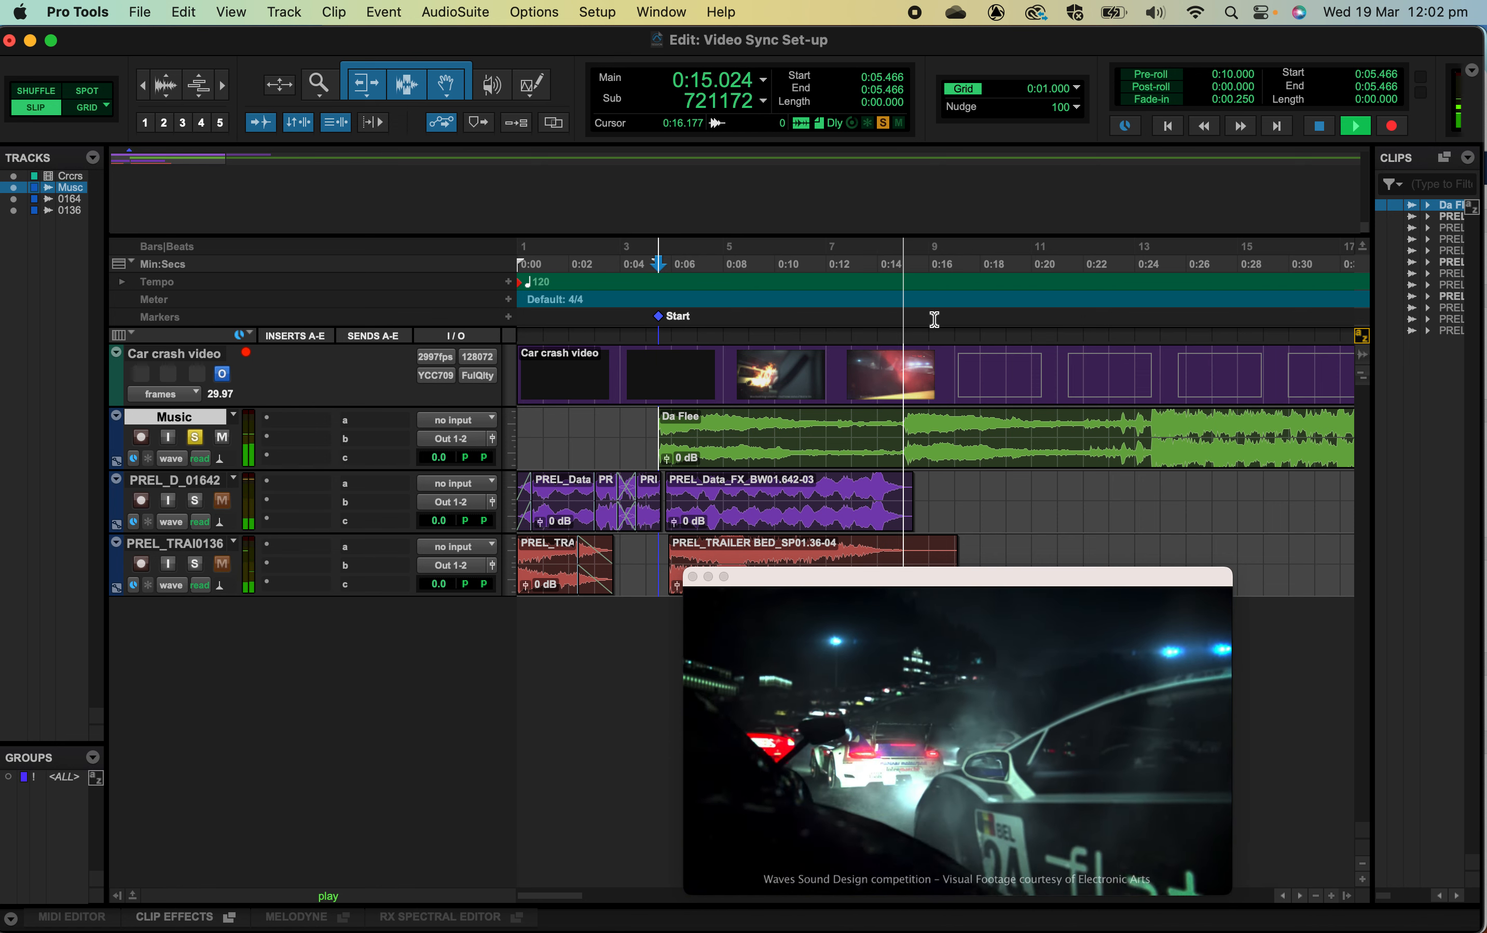
{"action": "key", "text": "space"}
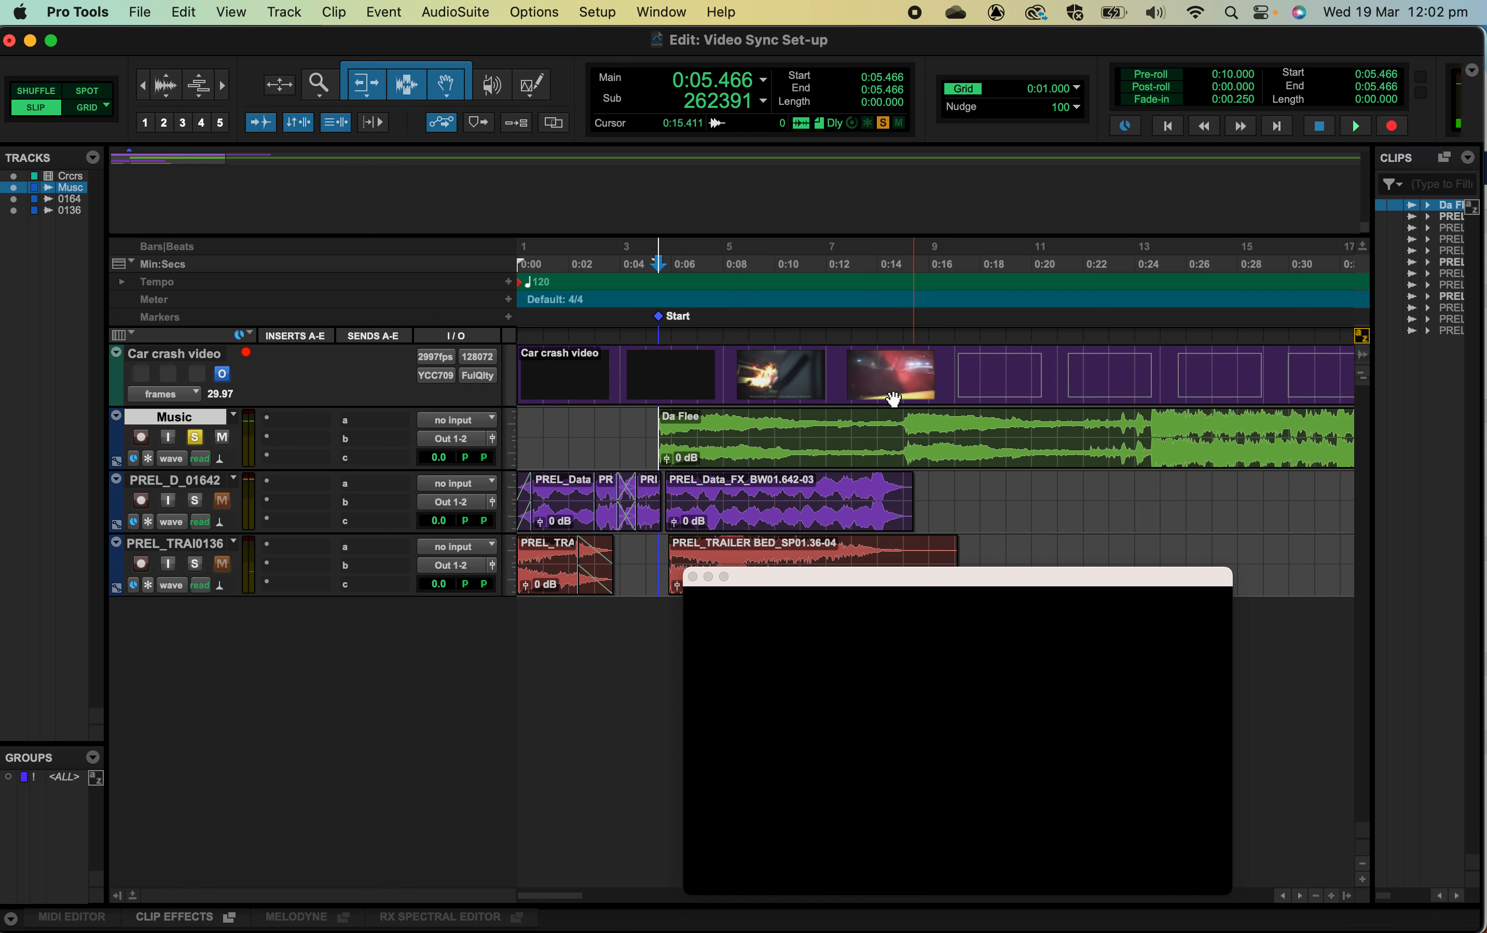
Step: Audition the music against the video from 0:09.964 and again from 0:08.068
{"action": "left_click", "coordinate": [774, 426]}
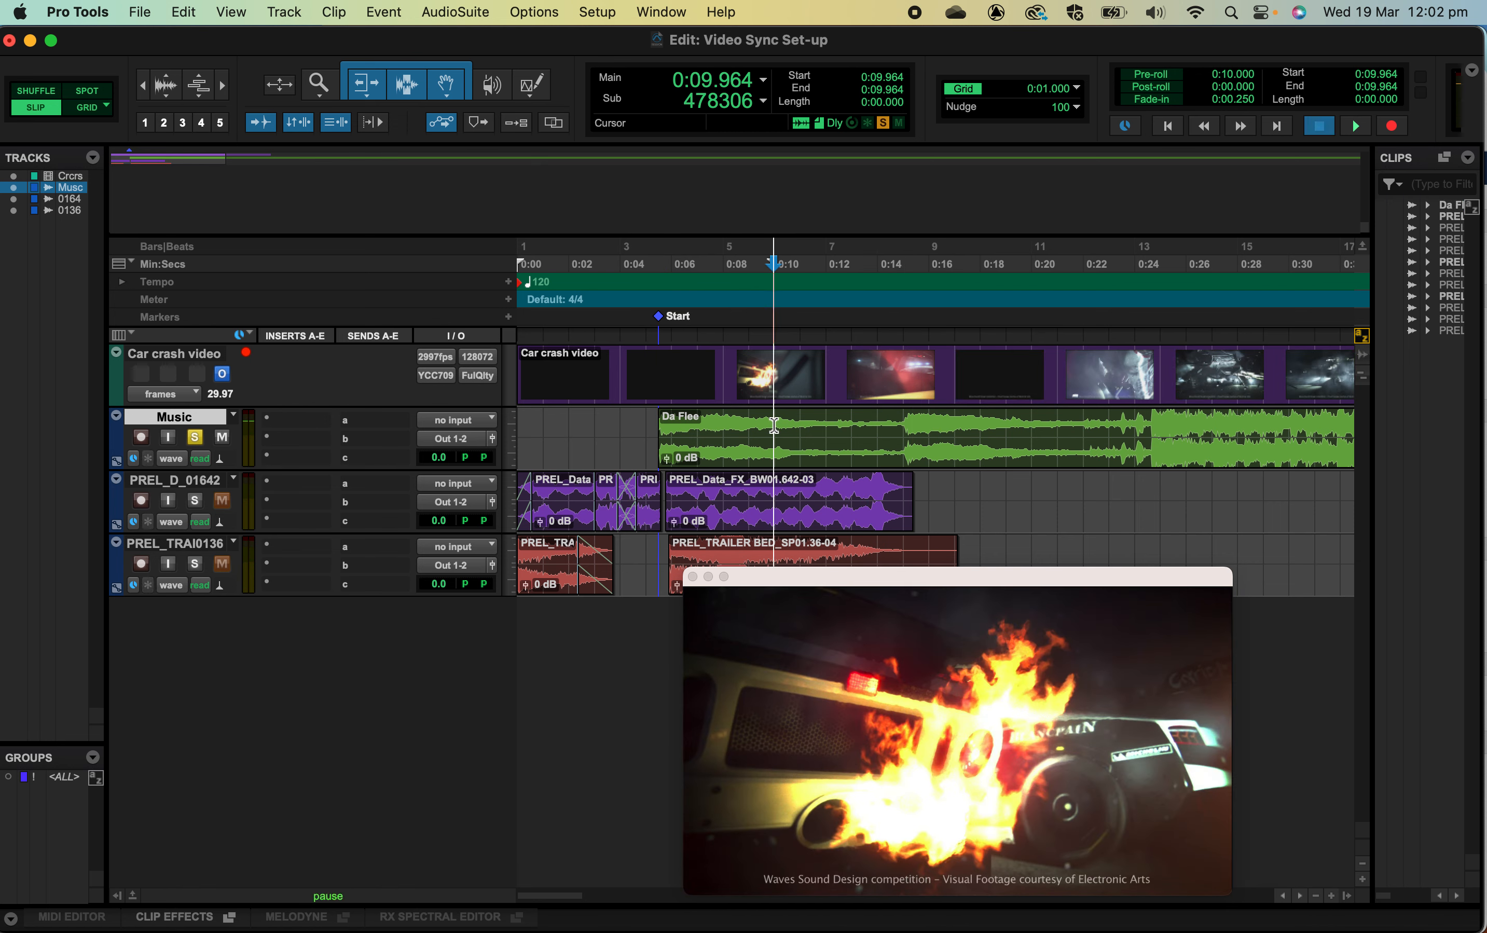
{"action": "key", "text": "space"}
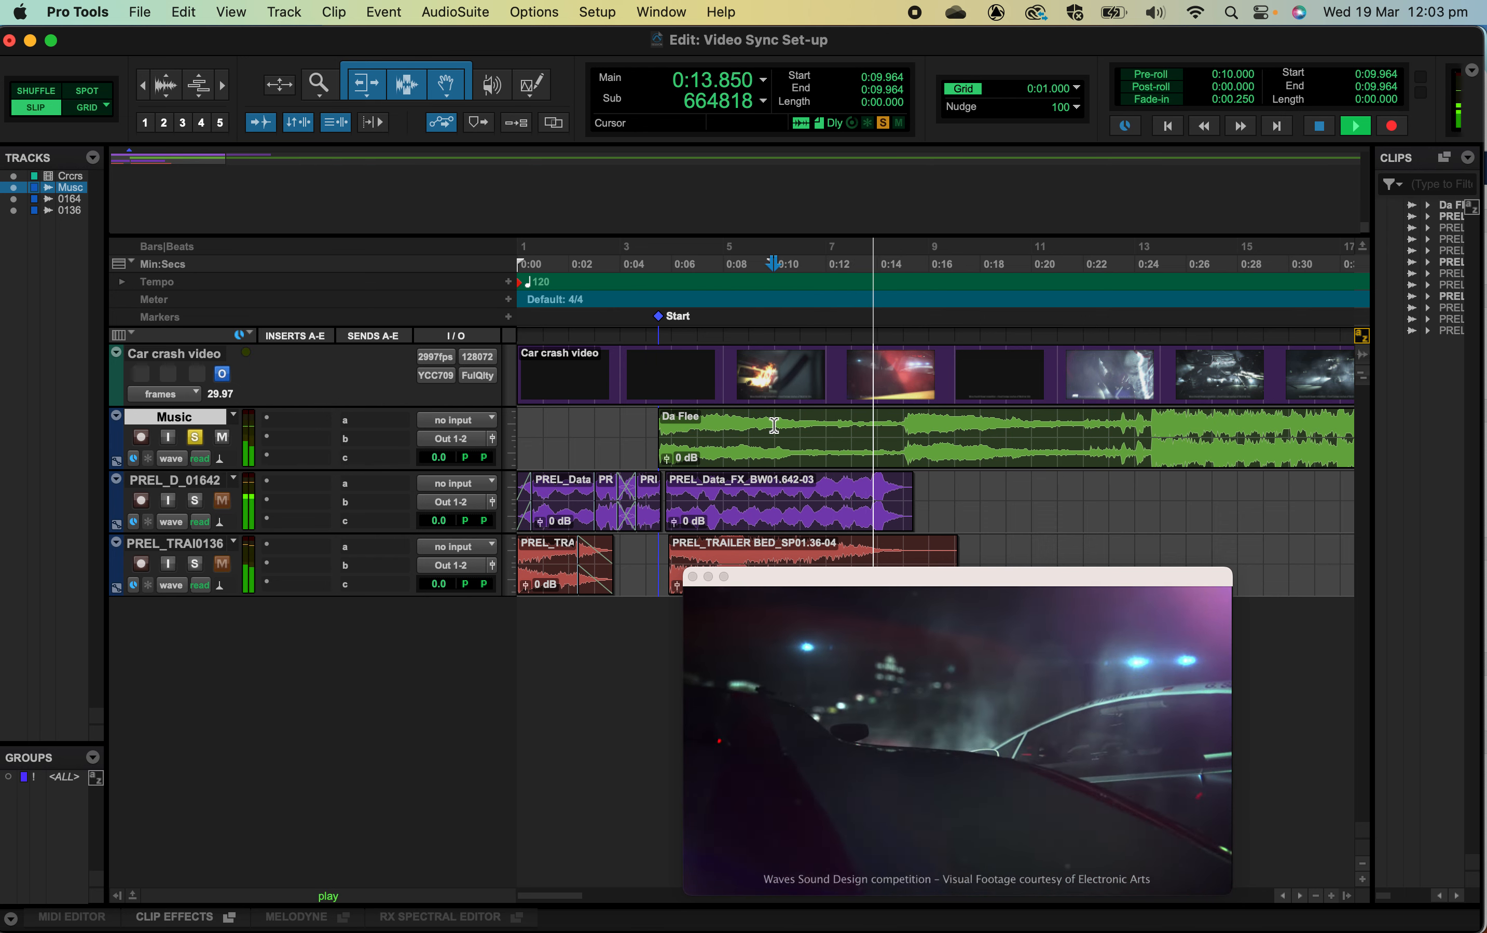
{"action": "key", "text": "space"}
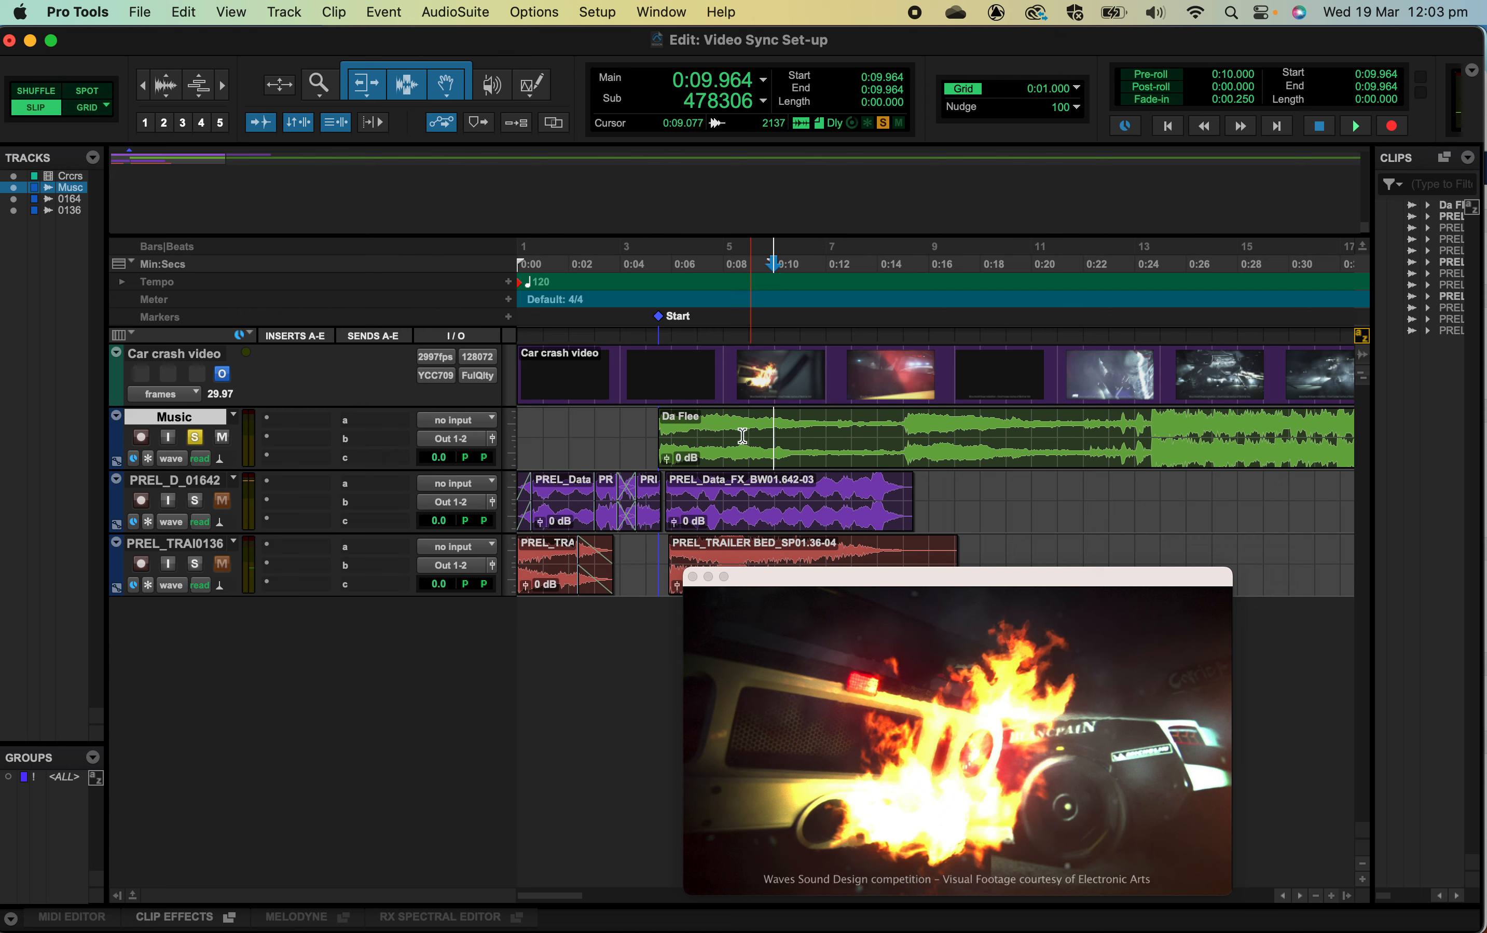
{"action": "left_click", "coordinate": [727, 424]}
{"action": "key", "text": "space"}
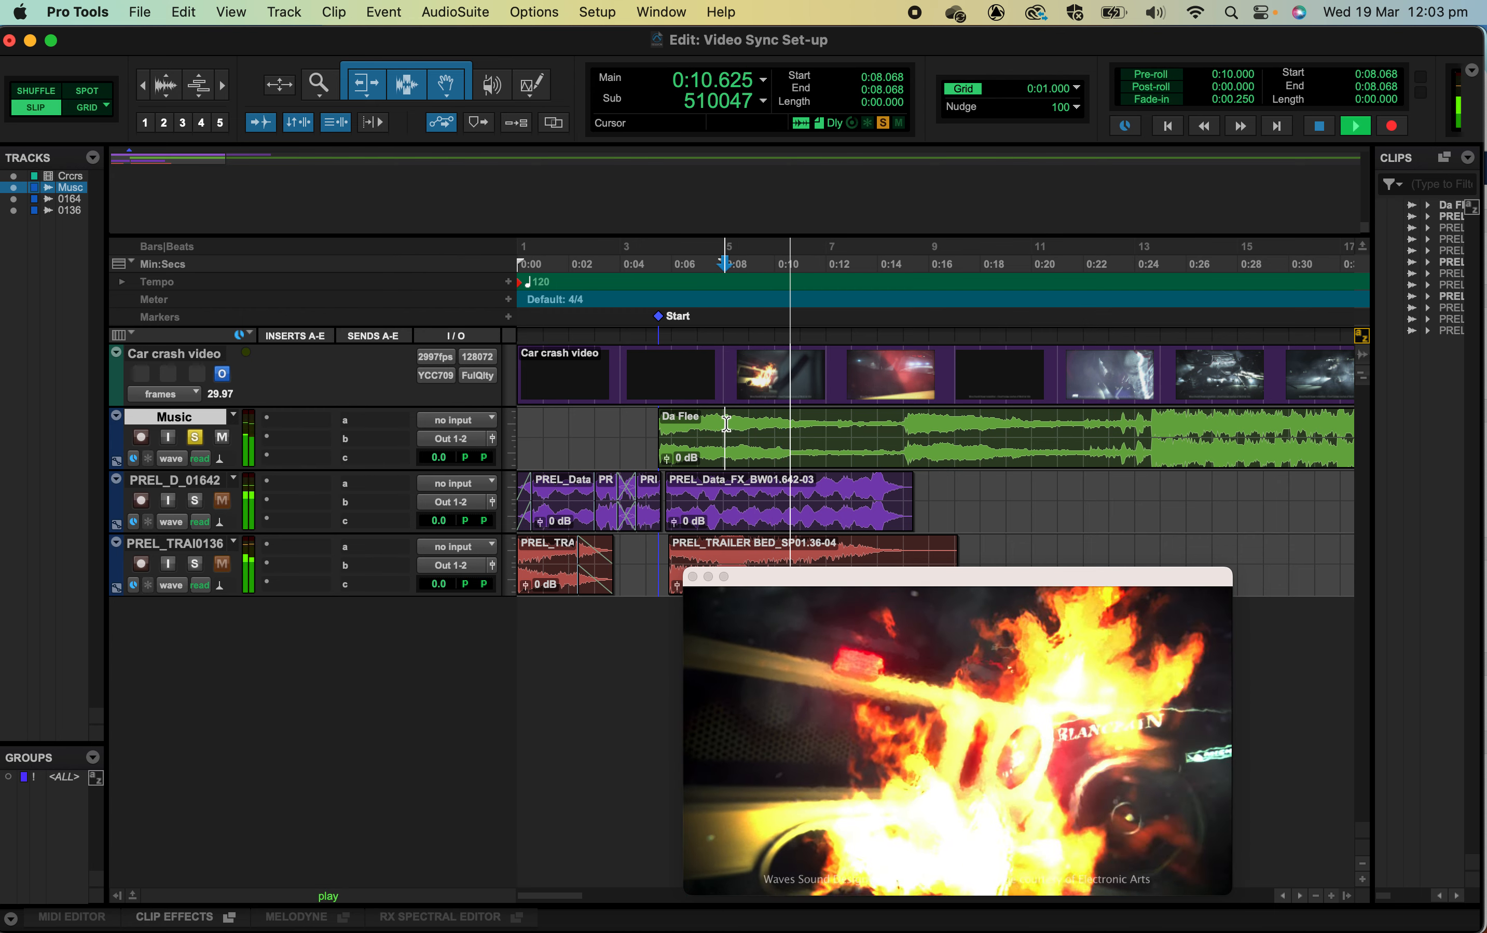
{"action": "key", "text": "space"}
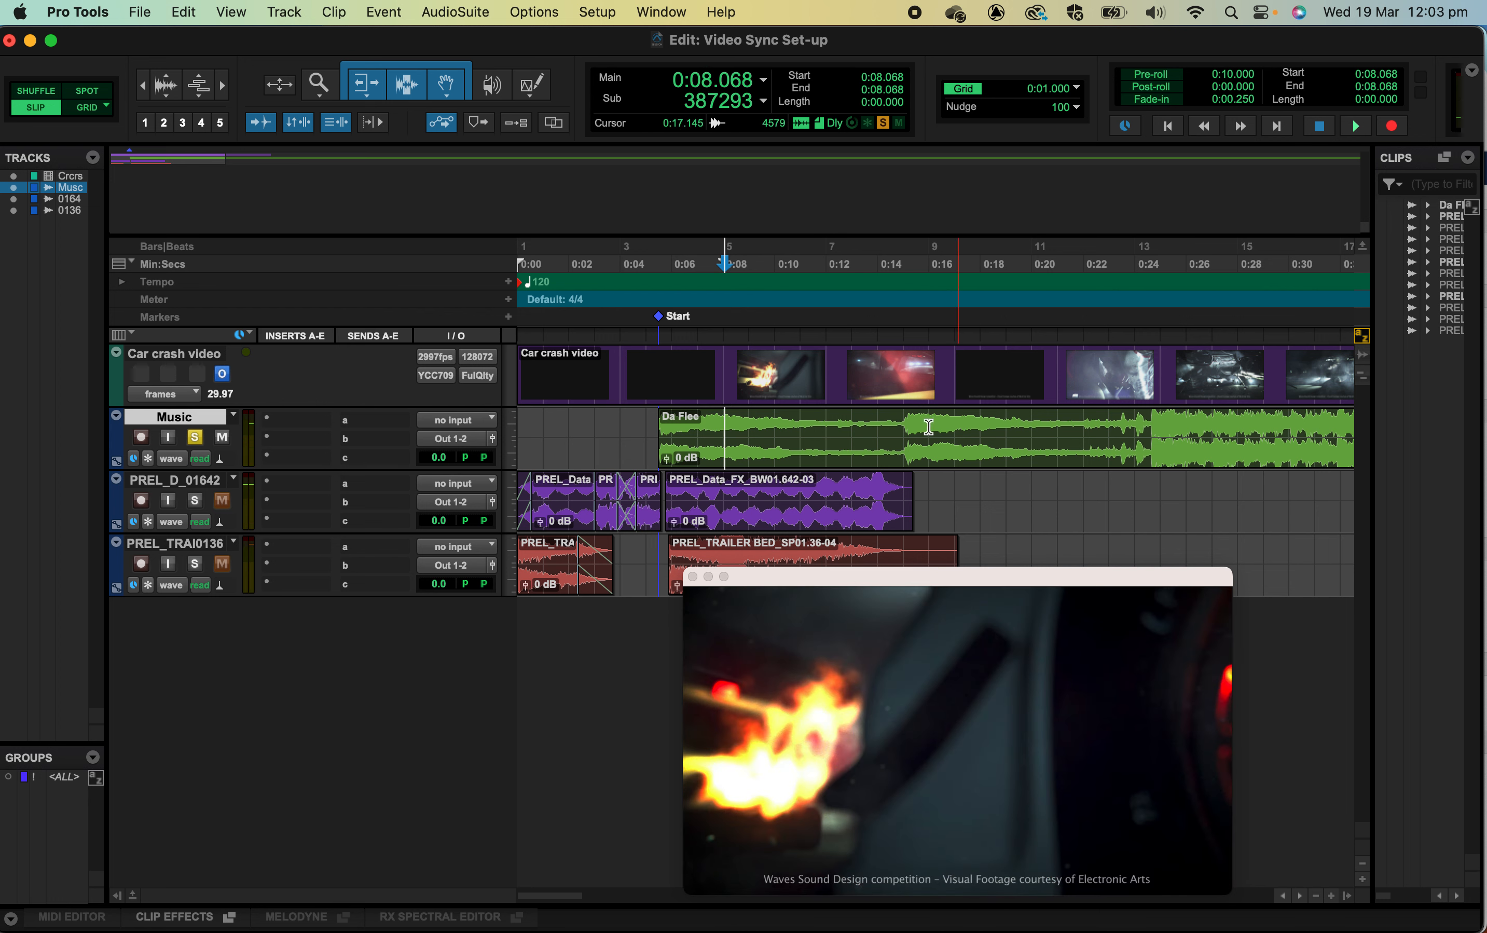
Step: Split the Da Flee clip at the loud music entry, at 0:15.109
{"action": "left_click", "coordinate": [887, 426]}
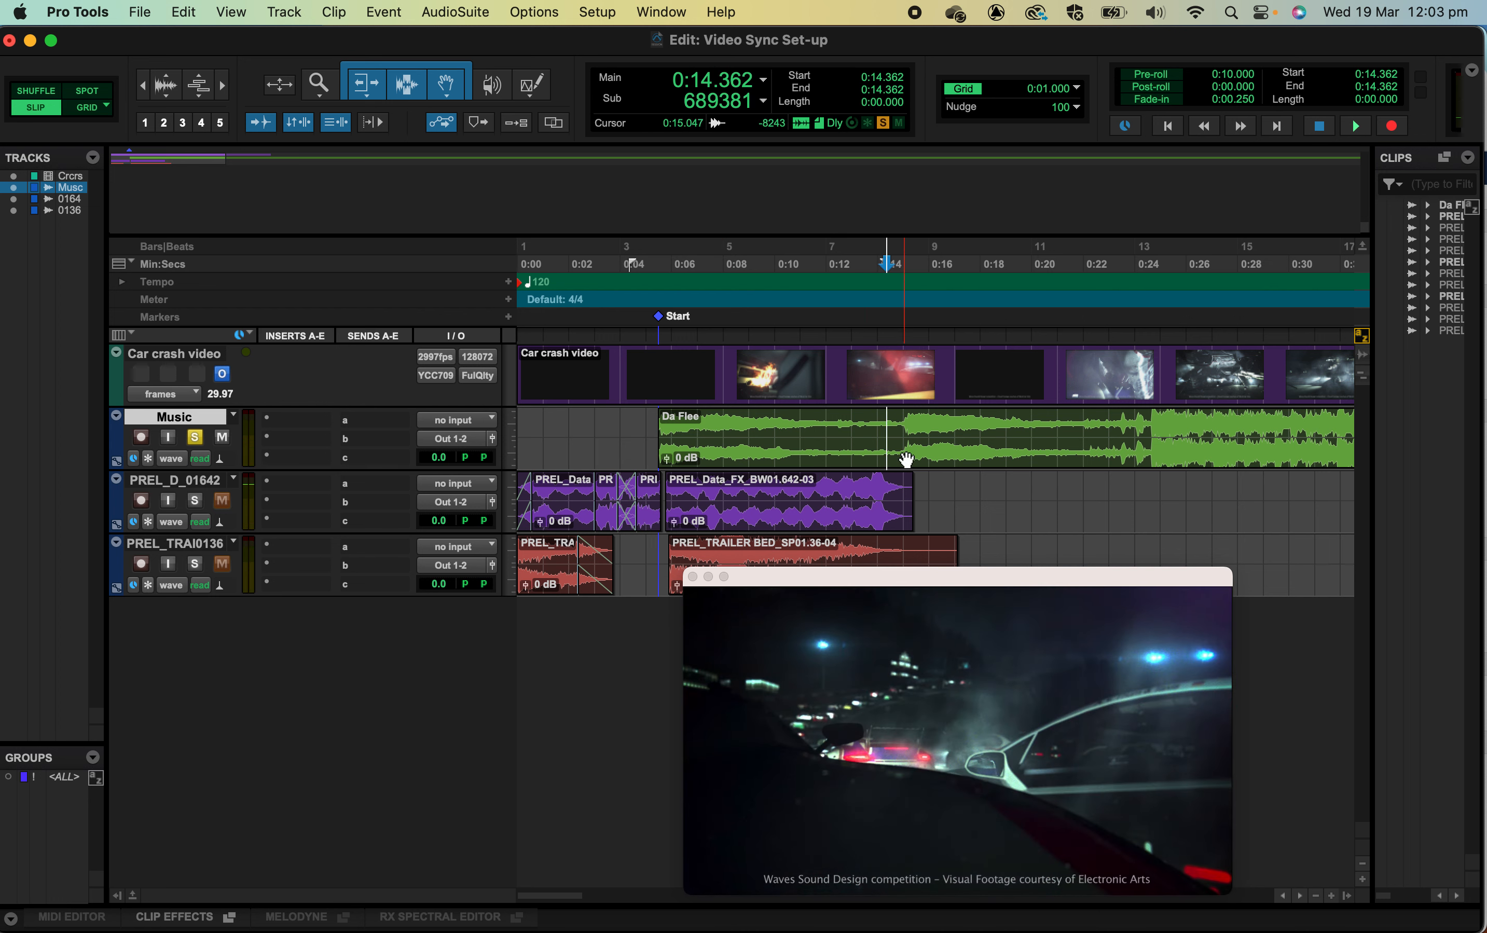
{"action": "left_click", "coordinate": [907, 459]}
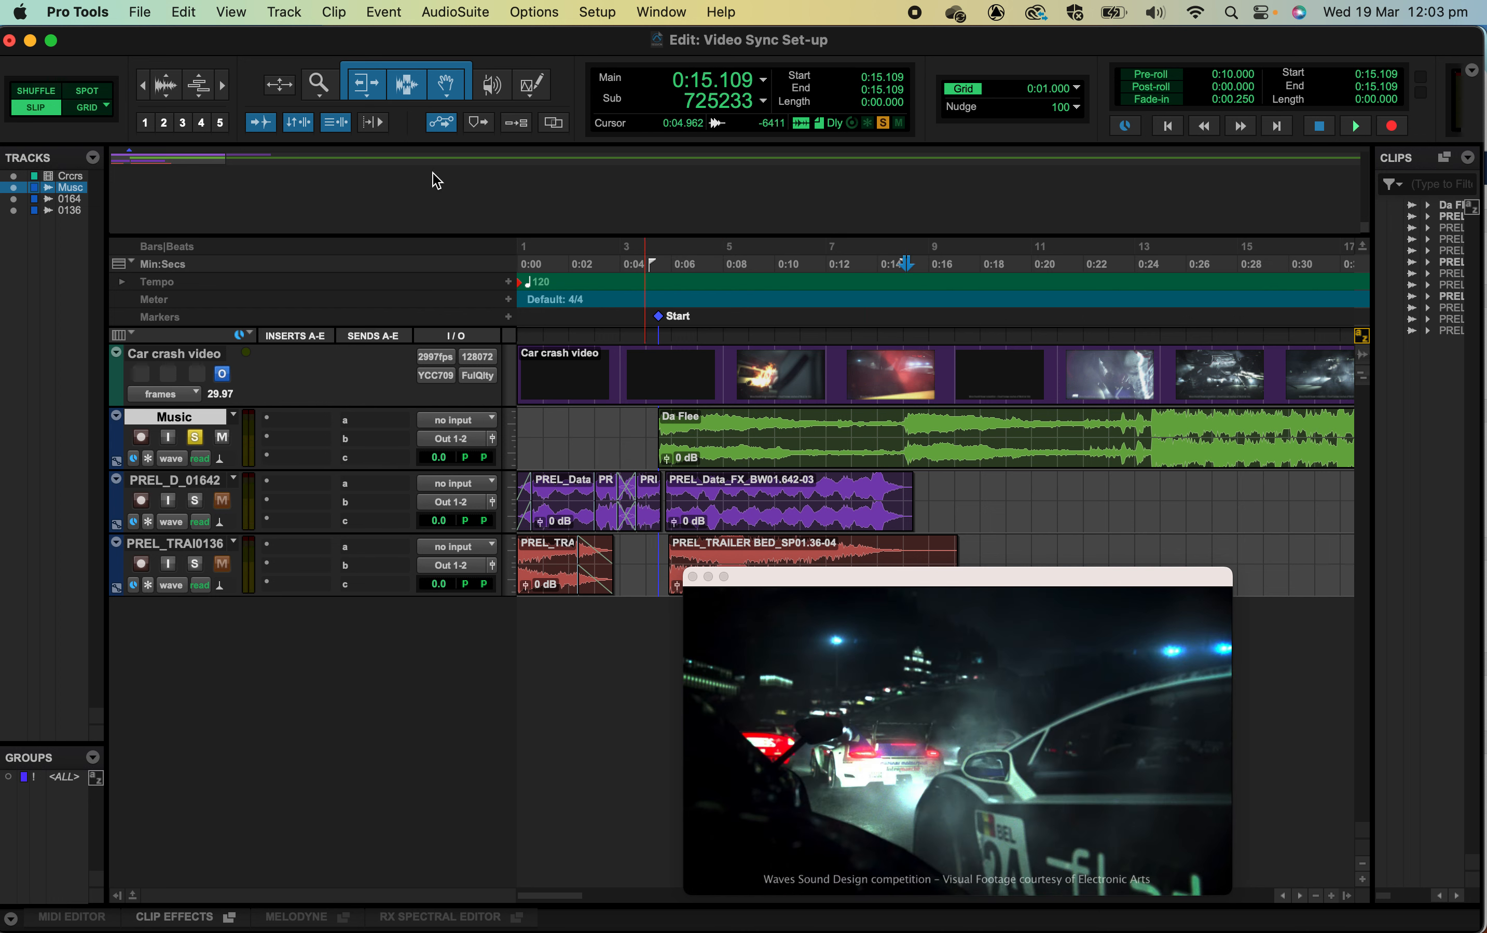
{"action": "left_click", "coordinate": [260, 123]}
{"action": "key", "text": "super+e"}
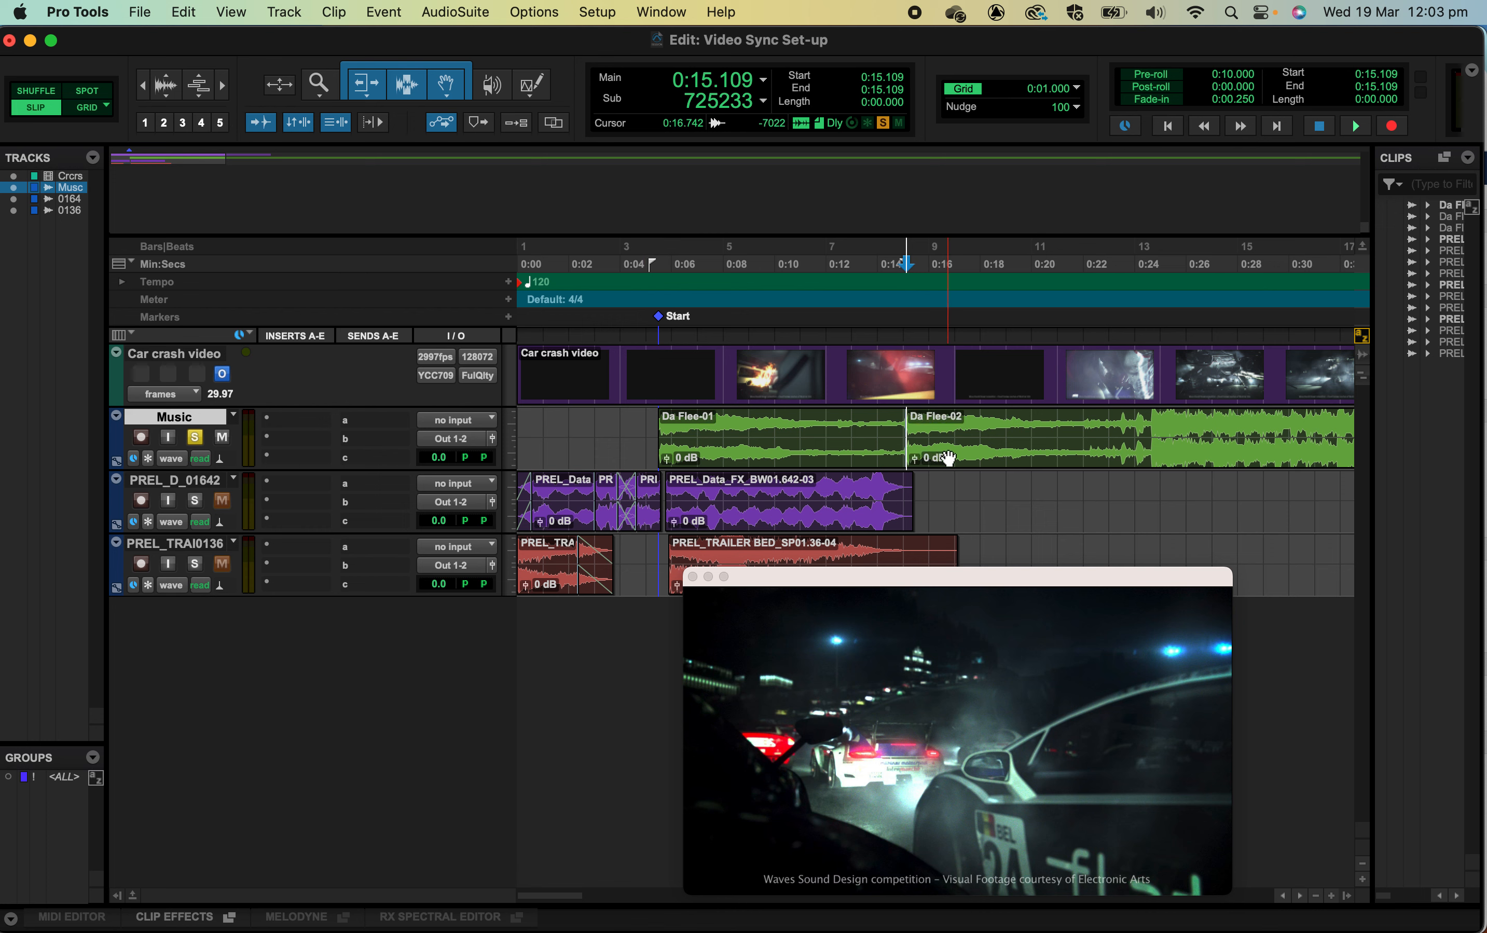
Step: Slide the second part of the Da Flee clip earlier over the first part, to start at about 0:11.5
{"action": "left_click_drag", "start_coordinate": [973, 461], "coordinate": [873, 473]}
{"action": "key", "text": "super+z"}
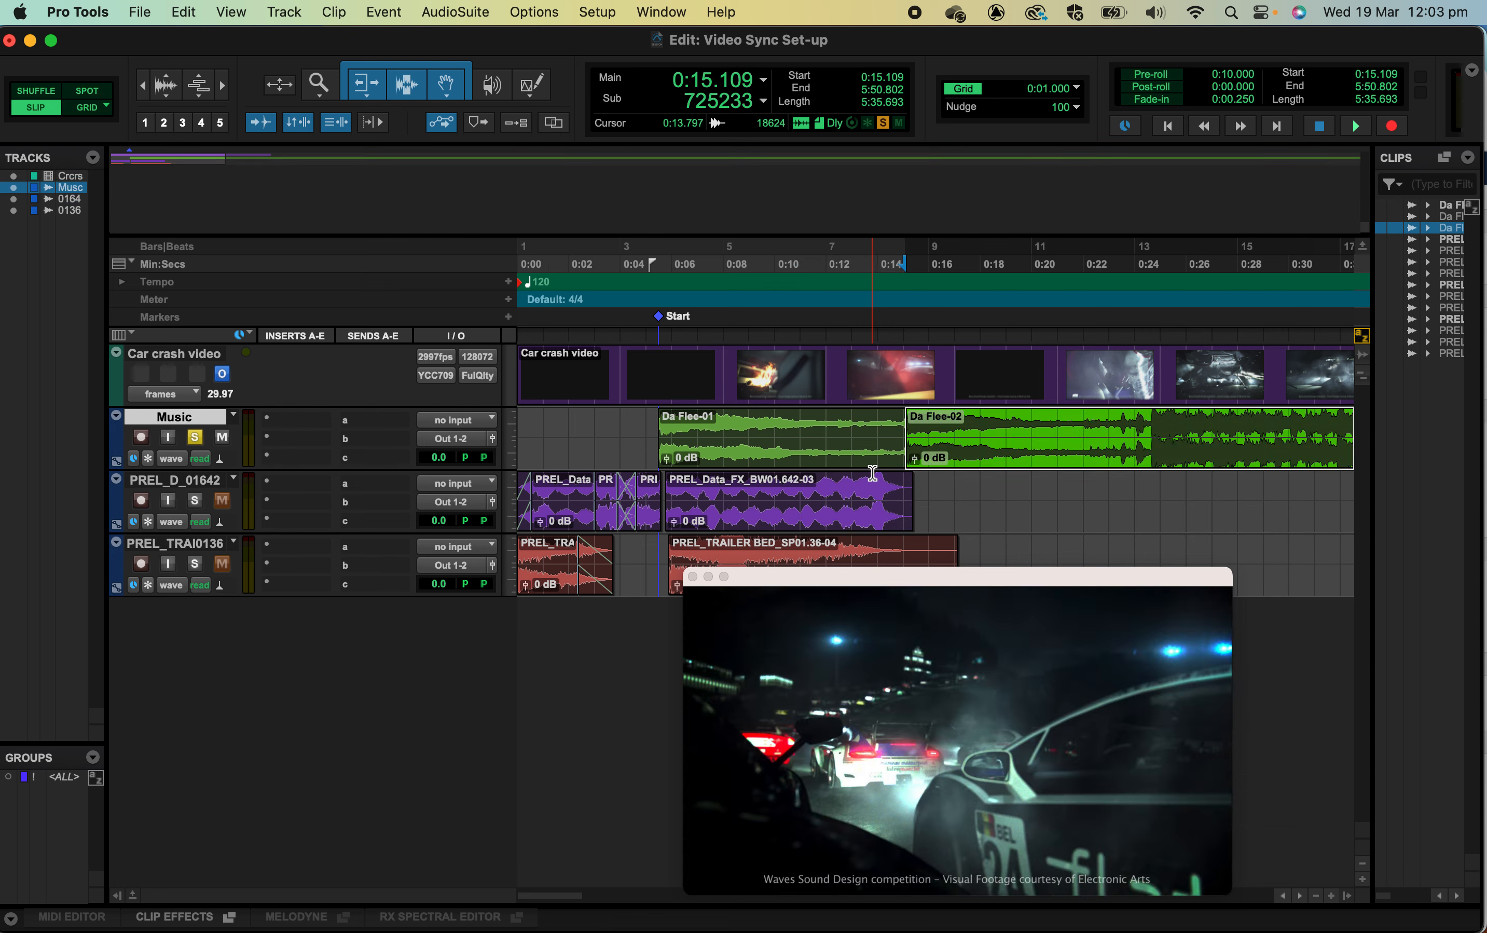
{"action": "left_click_drag", "start_coordinate": [967, 453], "coordinate": [878, 450]}
Step: Play the shortened music against the video from just before the Start marker
{"action": "left_click", "coordinate": [655, 422]}
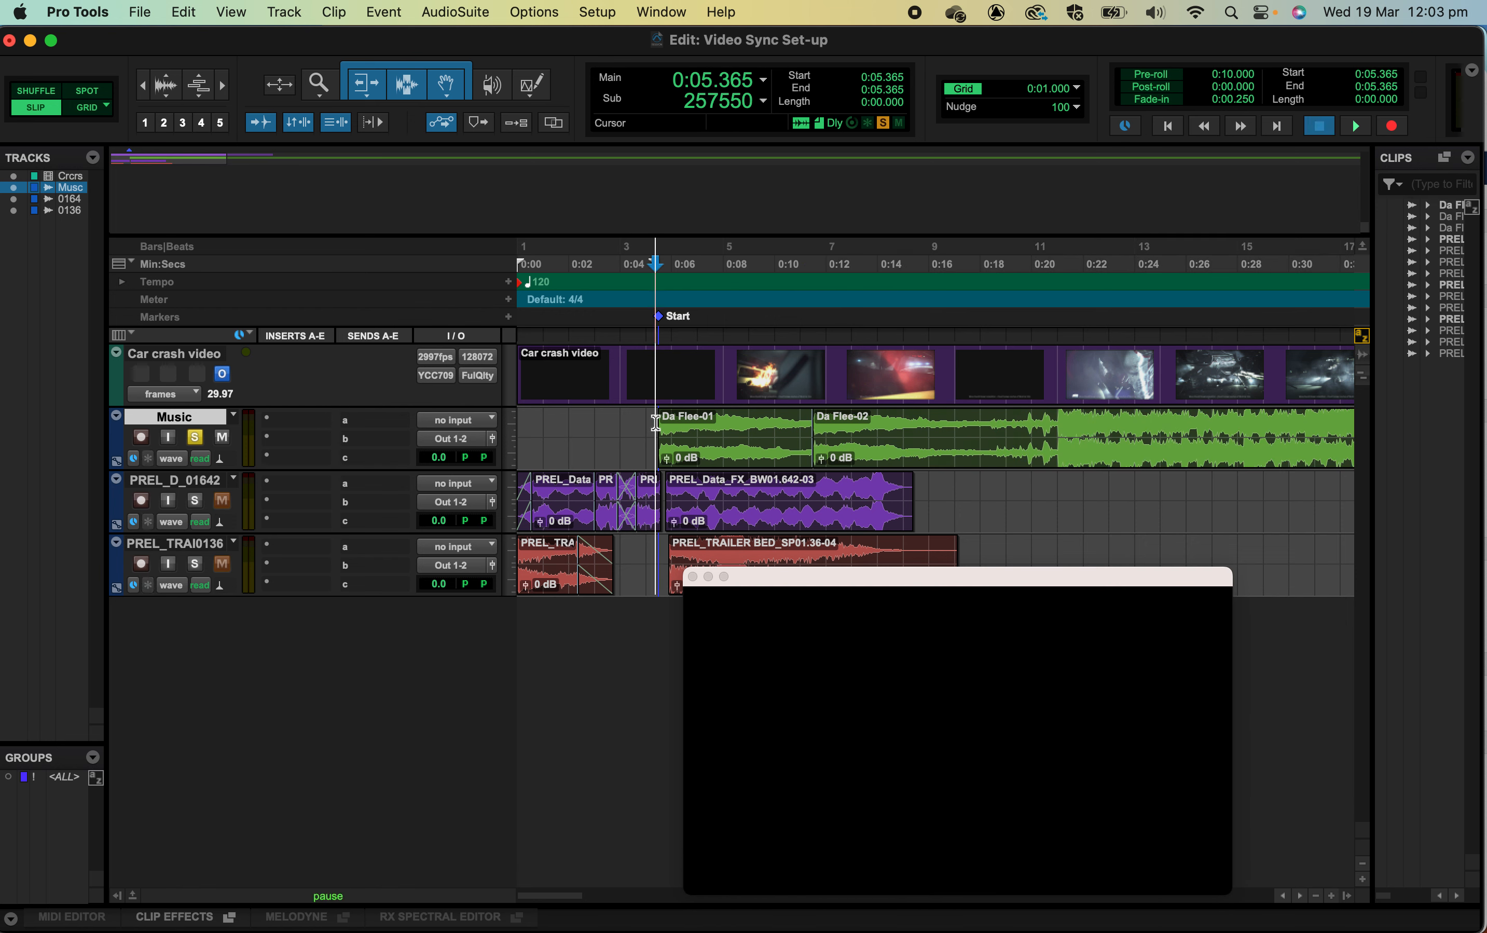
{"action": "key", "text": "space"}
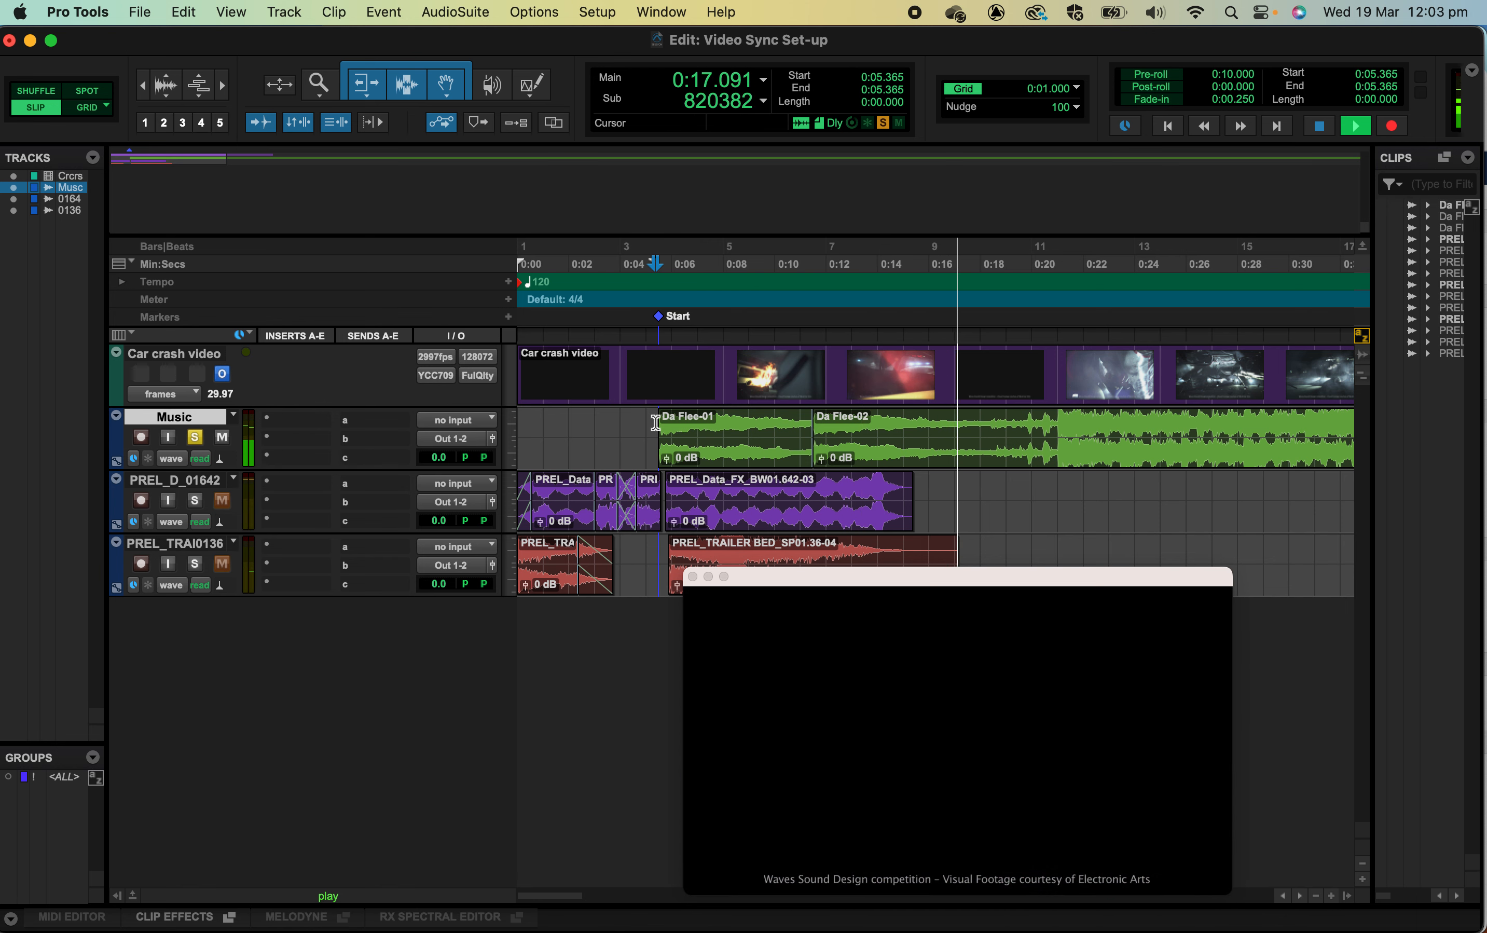
{"action": "key", "text": "space"}
Step: Locate the shot of the driver in the wing mirror by placing the edit cursor at 0:16.823
{"action": "left_click", "coordinate": [927, 425]}
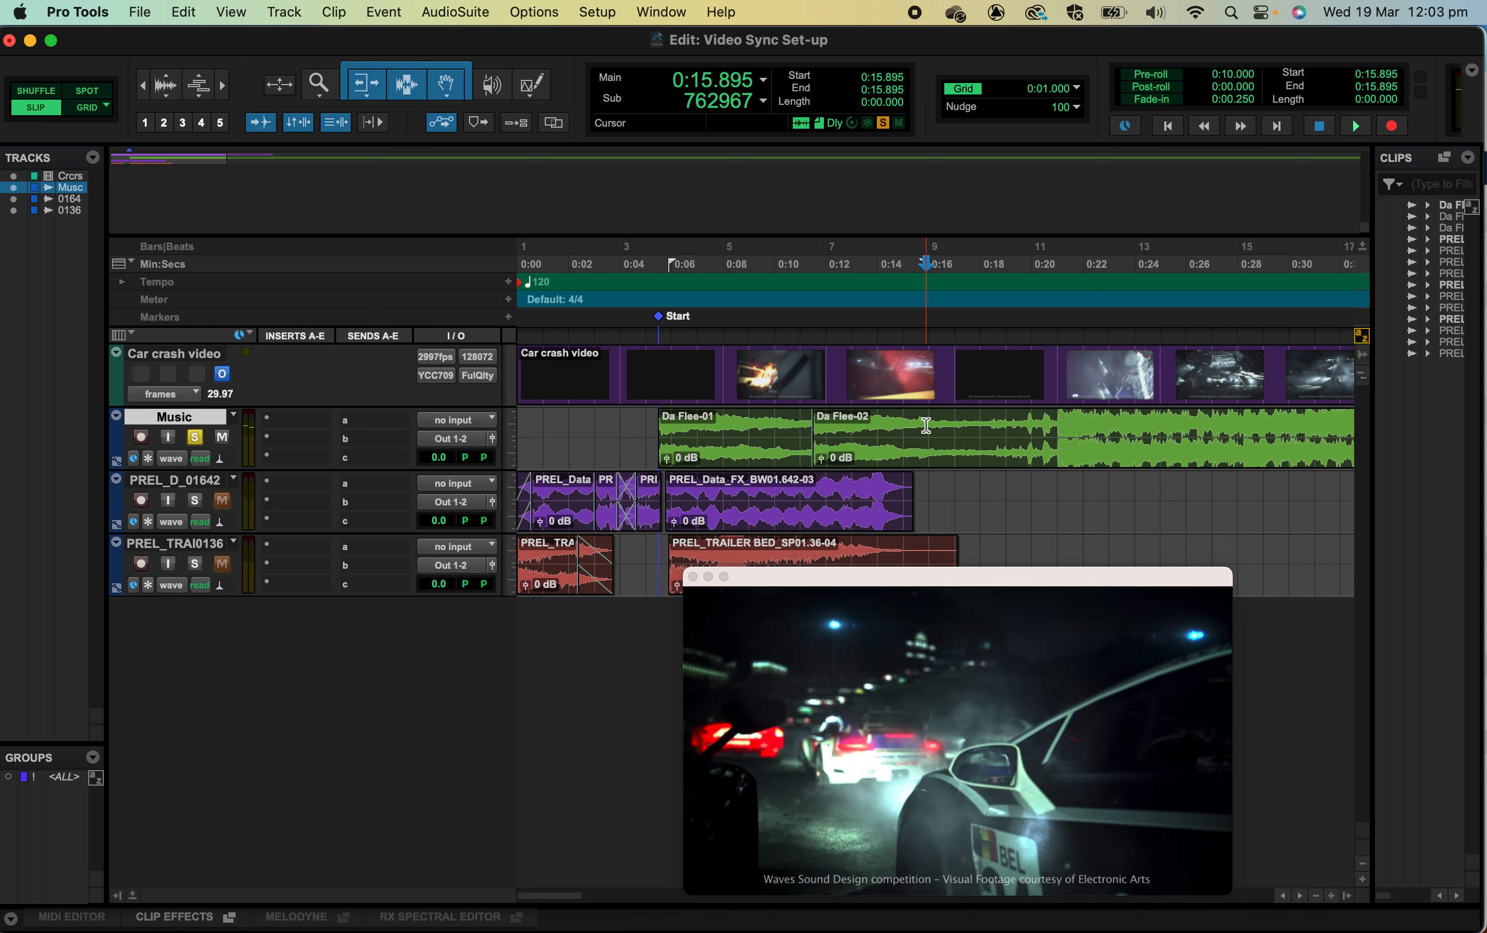
{"action": "mouse_move", "coordinate": [926, 425]}
{"action": "left_mouse_down"}
{"action": "mouse_move", "coordinate": [975, 425]}
{"action": "mouse_move", "coordinate": [951, 425]}
{"action": "left_mouse_up"}
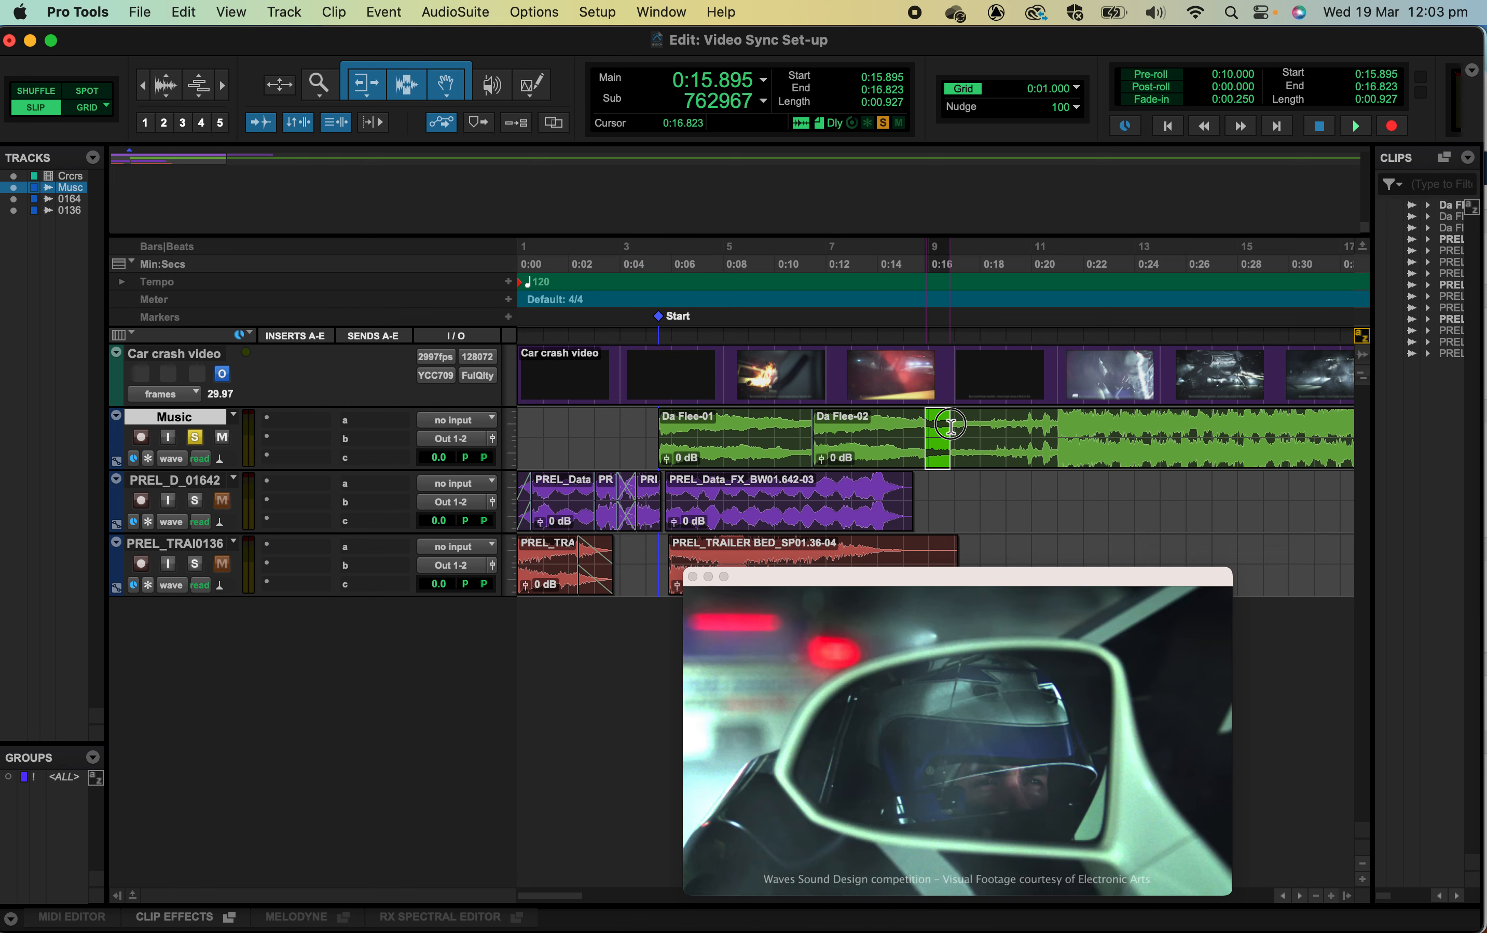
{"action": "left_click", "coordinate": [951, 427]}
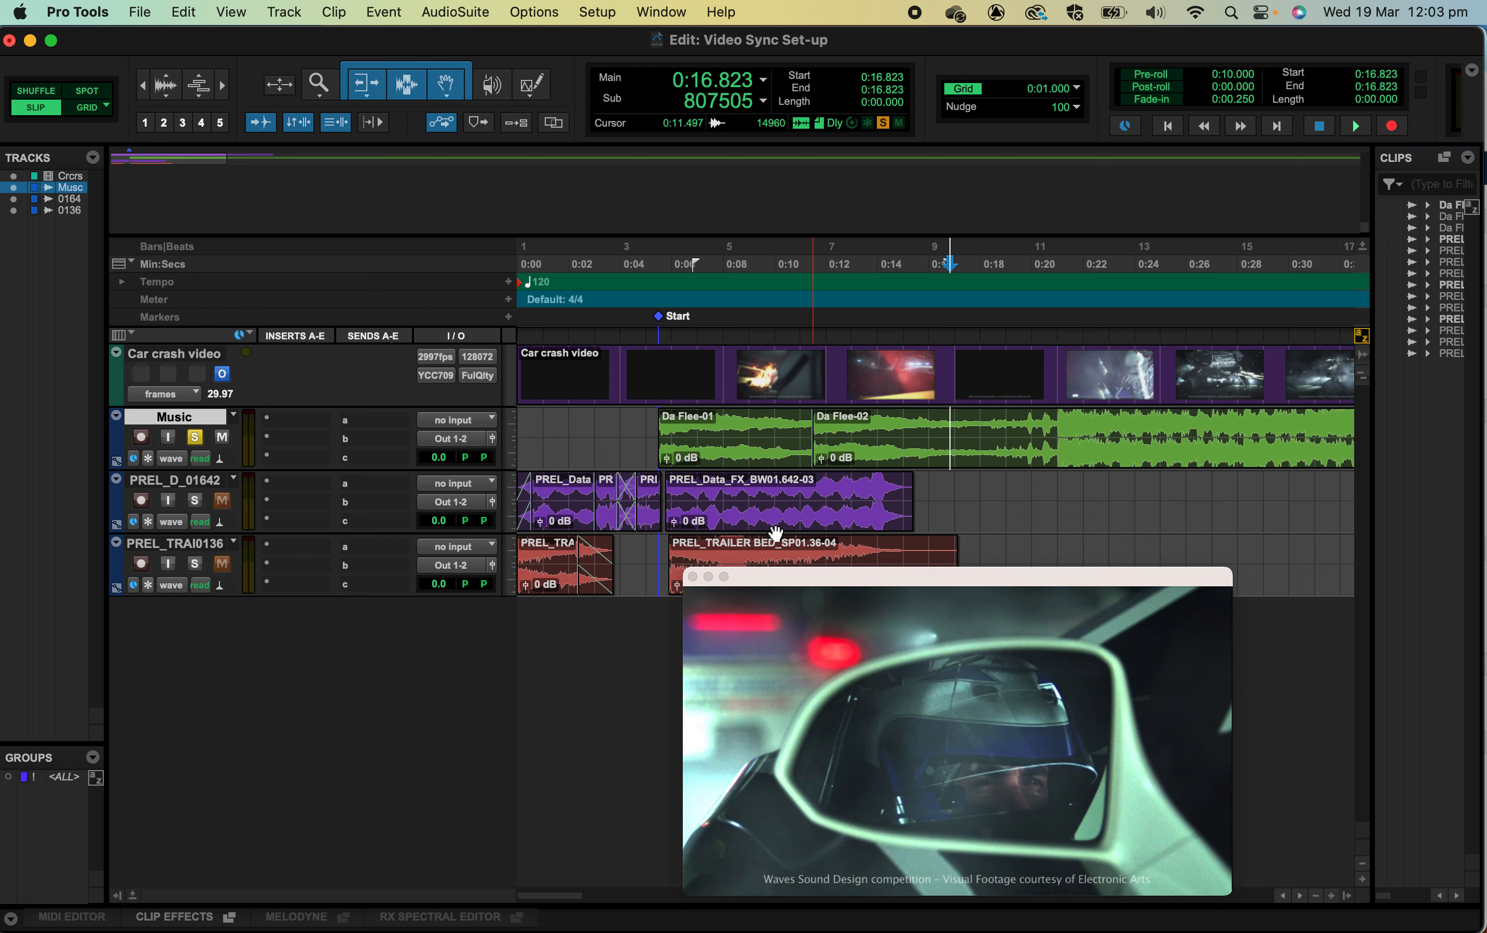
Step: Move the video window down so that it sits clear of the audio tracks
{"action": "left_click_drag", "start_coordinate": [750, 585], "coordinate": [659, 624]}
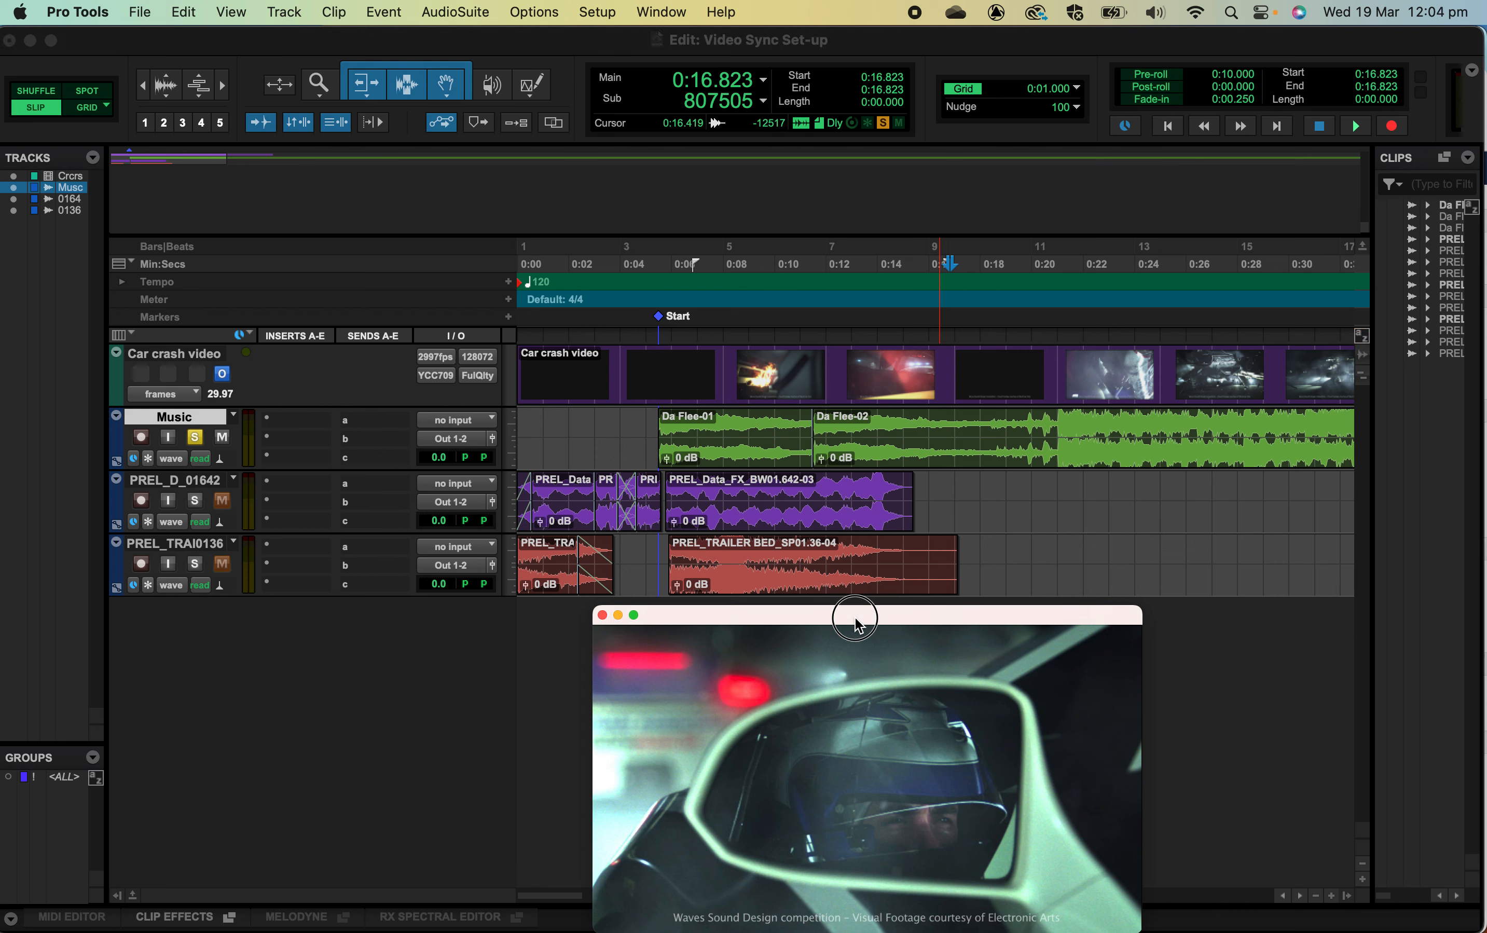
{"action": "left_click_drag", "start_coordinate": [854, 614], "coordinate": [849, 608]}
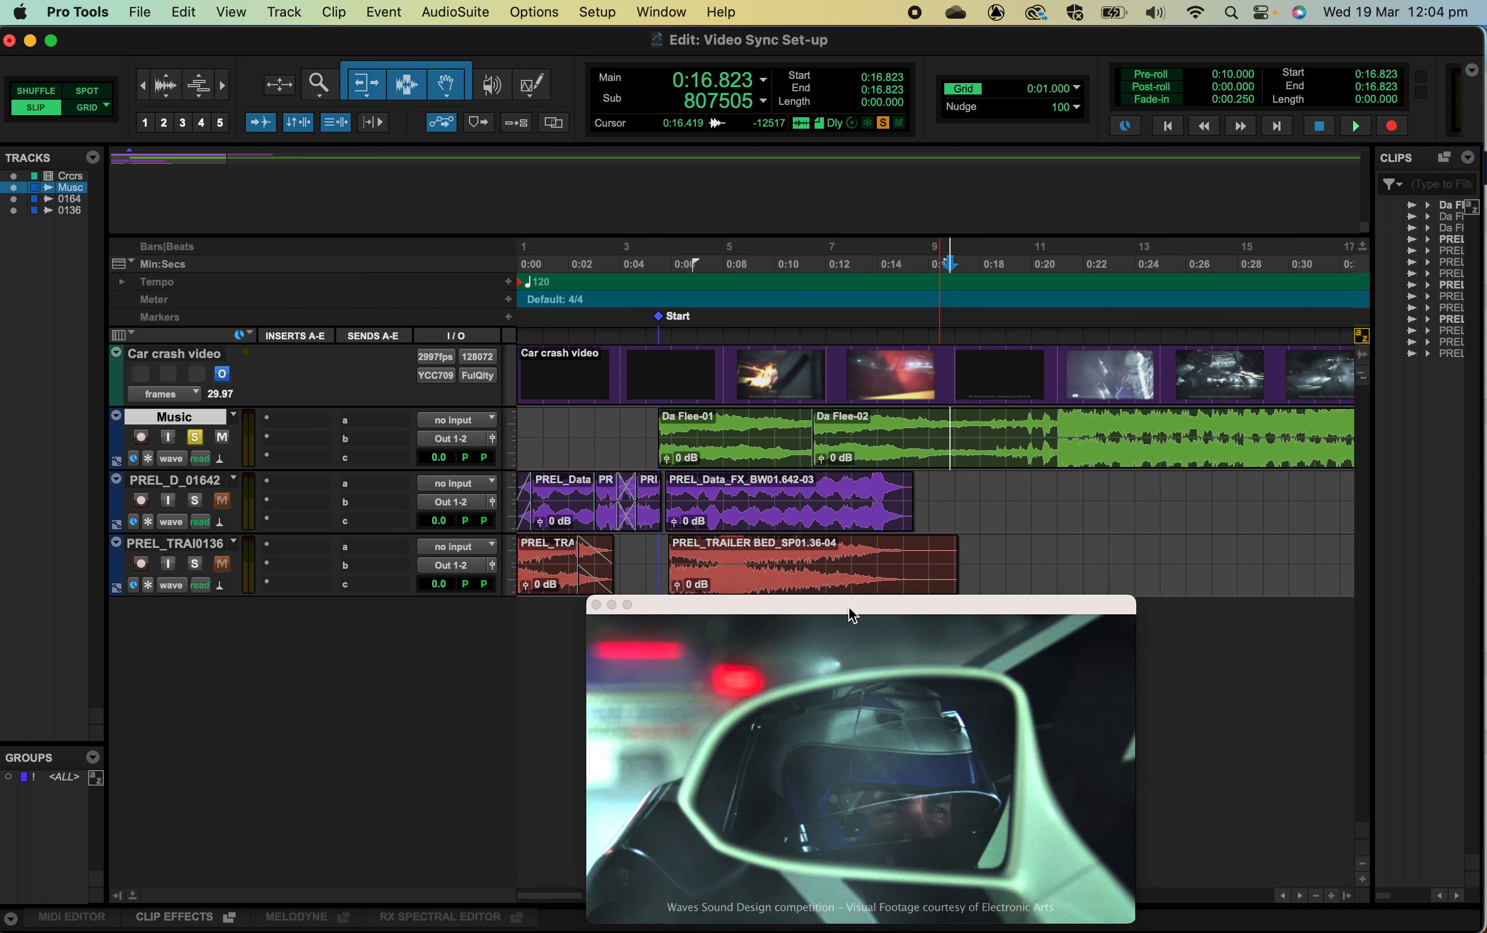
Step: Solo the PREL_TRAI0136 track in place of Music and audition its trailer bed clip and its opening clip
{"action": "left_click", "coordinate": [728, 580]}
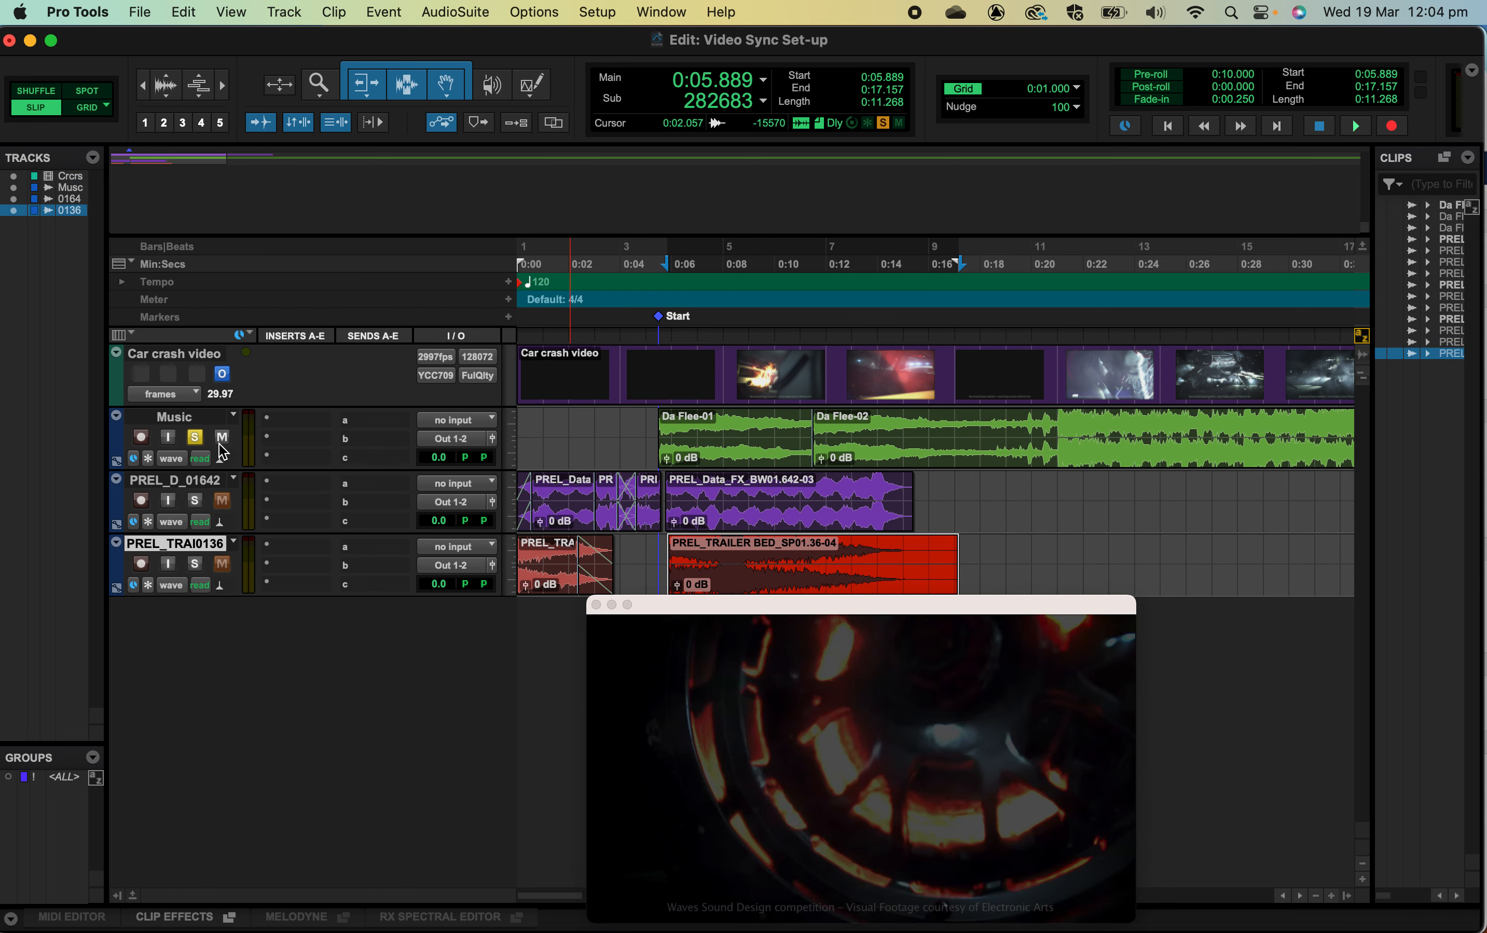
{"action": "left_click", "coordinate": [195, 564]}
{"action": "key", "text": "space"}
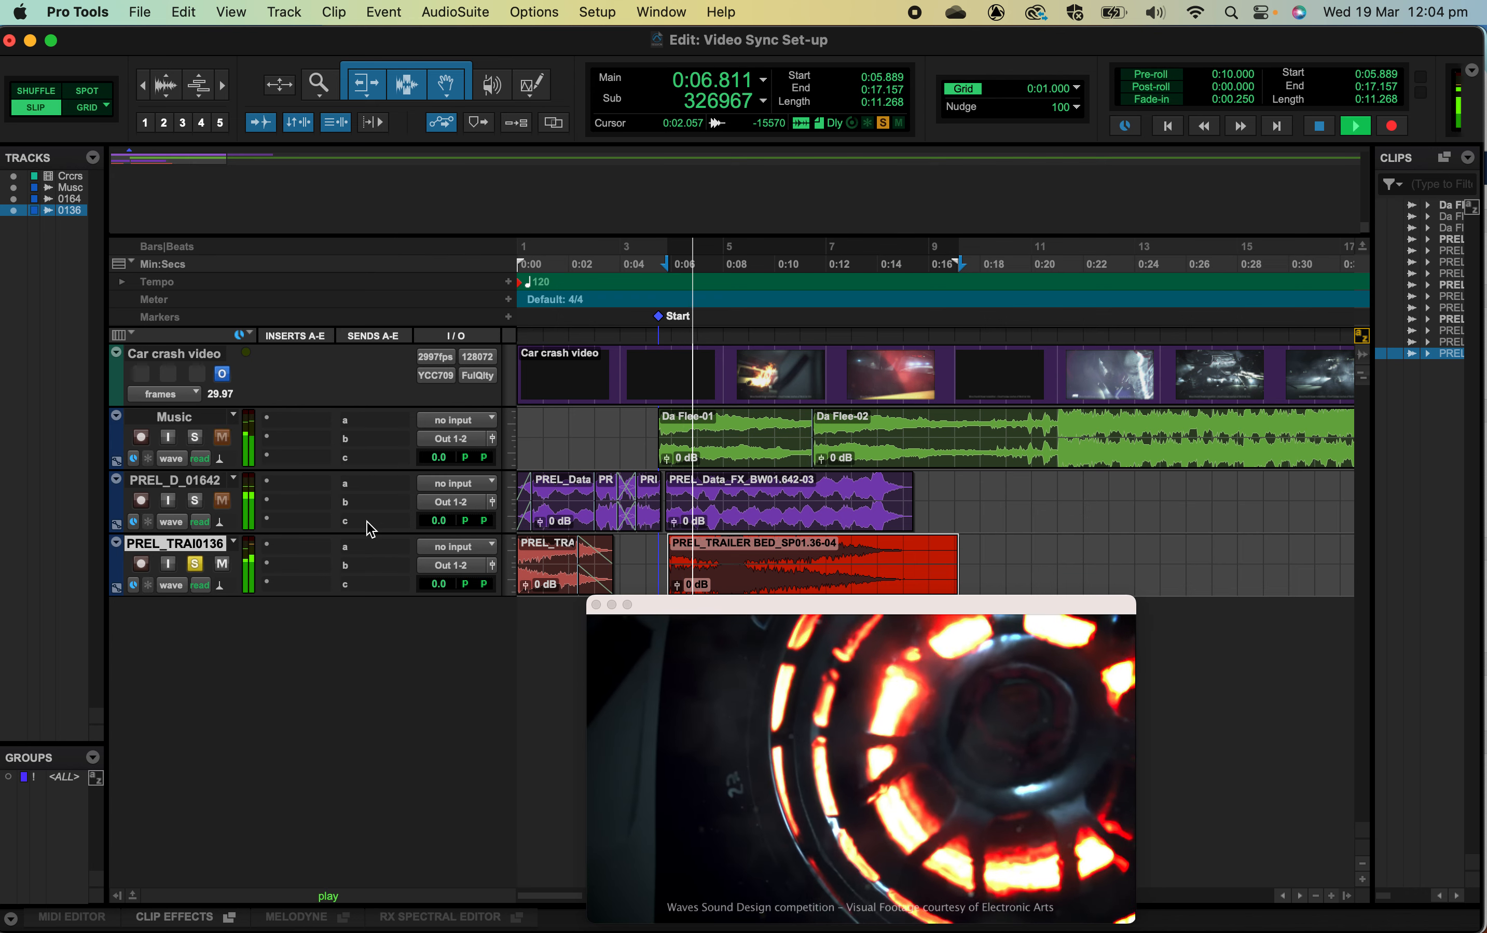
{"action": "key", "text": "space"}
{"action": "left_click", "coordinate": [556, 586]}
{"action": "key", "text": "space"}
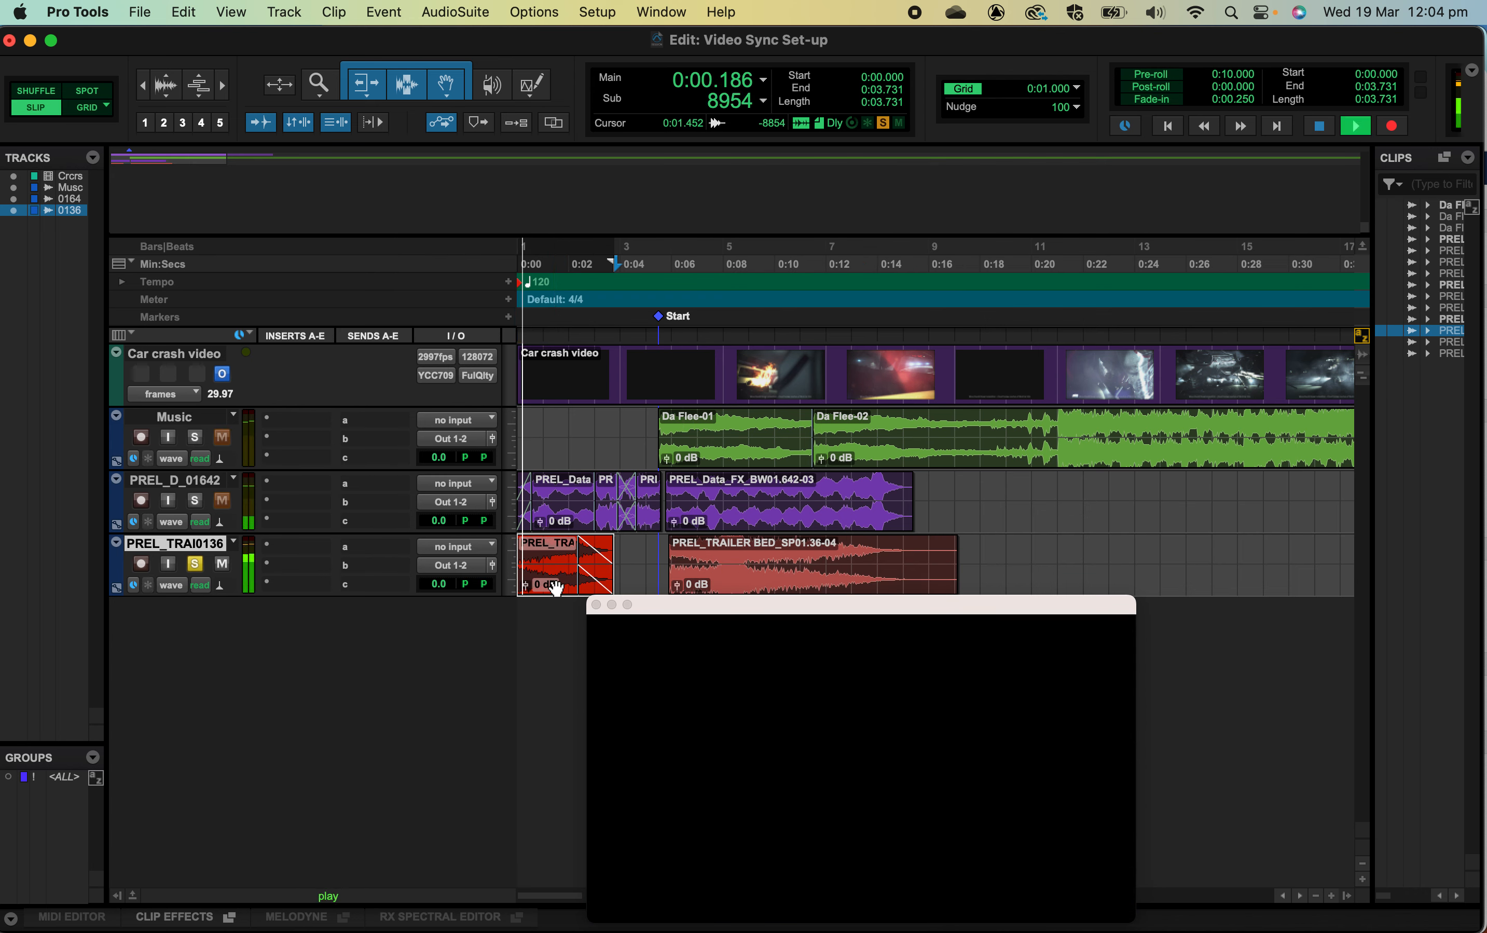
{"action": "key", "text": "space"}
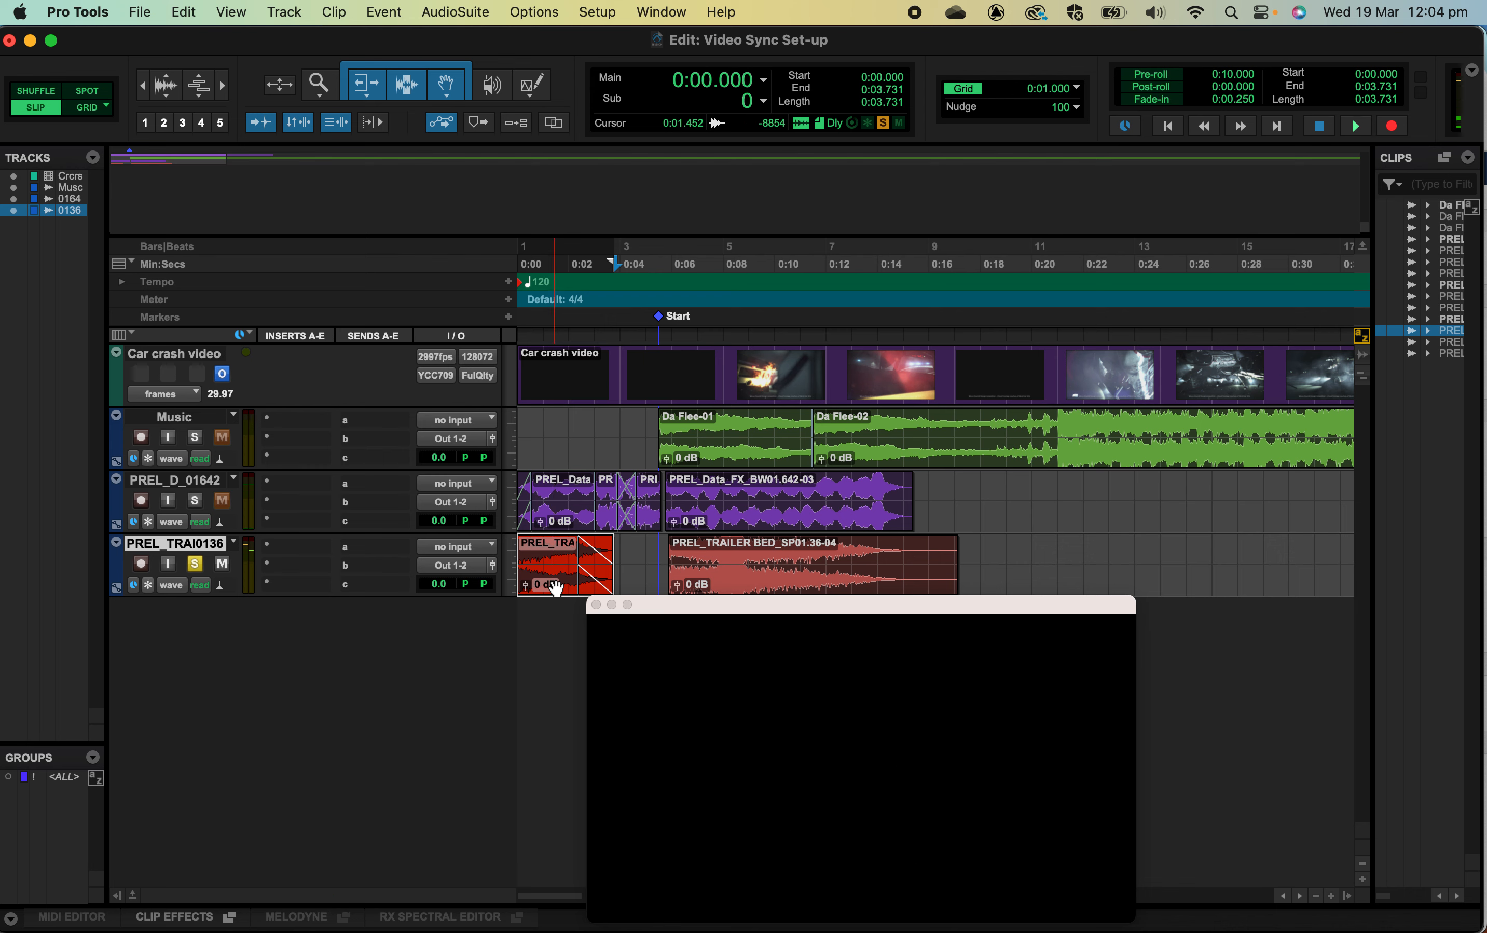
Step: Move the opening trailer clip from PREL_TRAI0136 onto PREL_D_01642 at 0:16.903, and solo PREL_D_01642 instead of PREL_TRAI0136
{"action": "left_click_drag", "start_coordinate": [556, 586], "coordinate": [990, 499]}
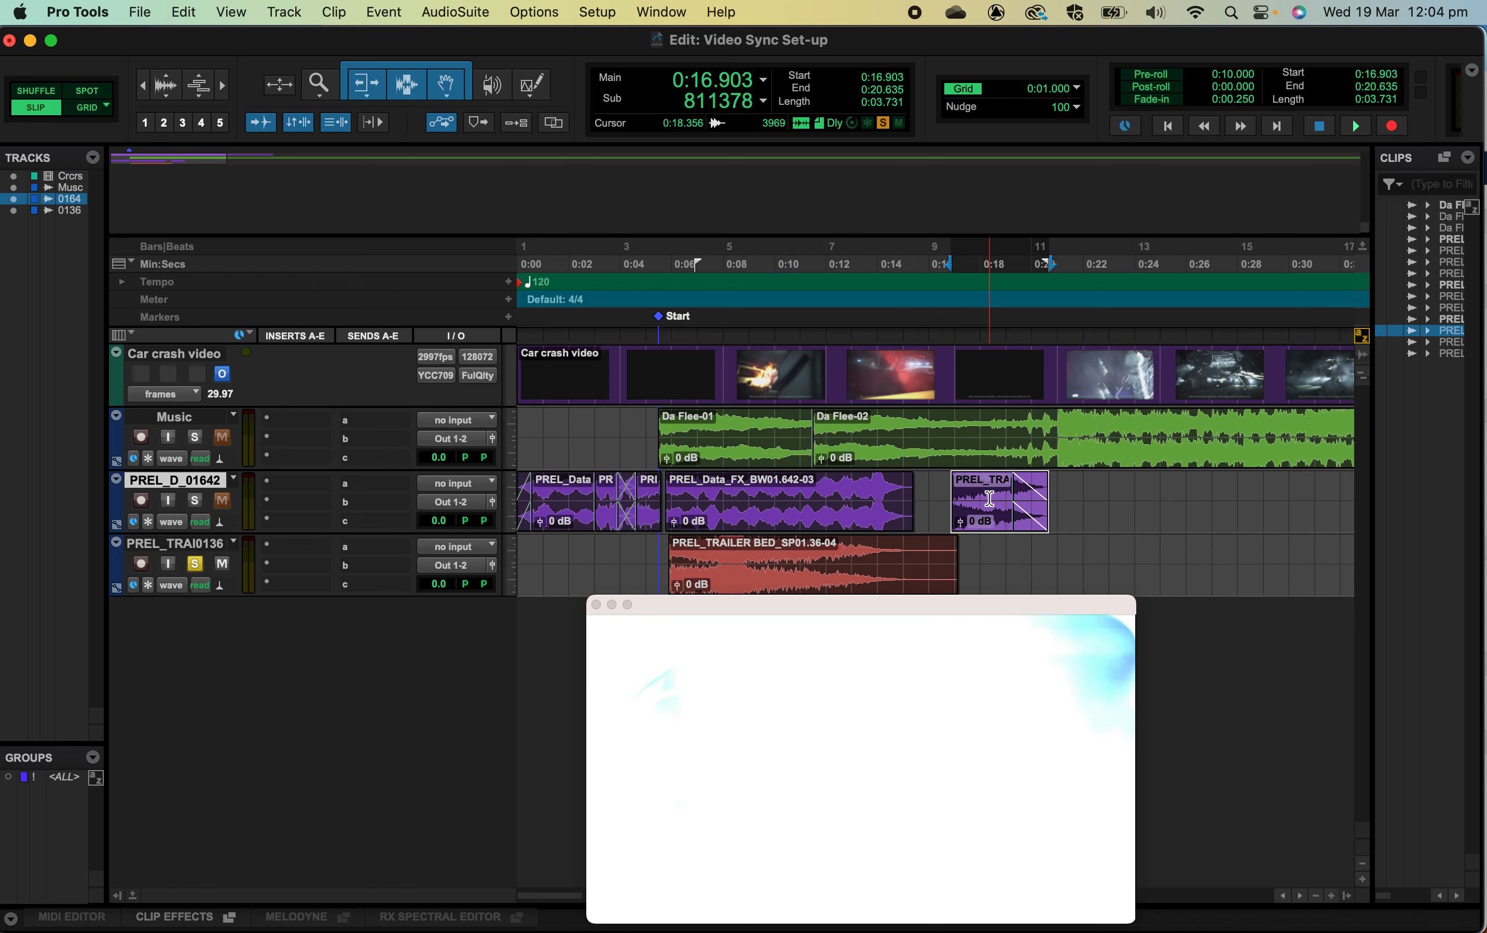
{"action": "left_click", "coordinate": [195, 567]}
{"action": "left_click", "coordinate": [195, 502]}
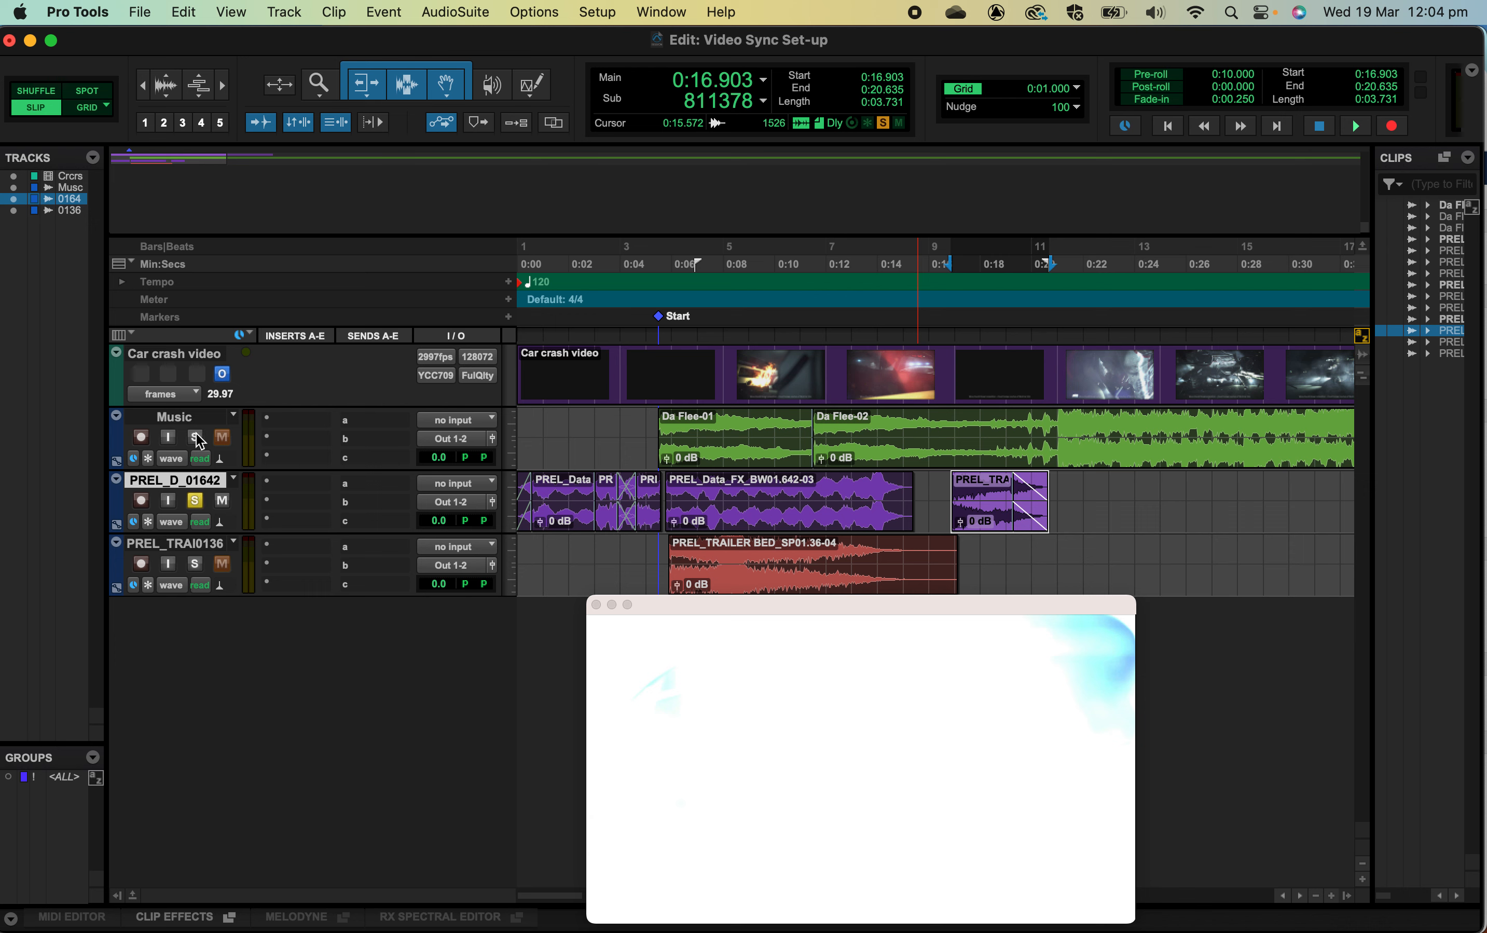
Step: Mute the PREL_Data_FX clips on the PREL_D_01642 track, from 0:00 to 0:15.421
{"action": "left_click", "coordinate": [757, 518]}
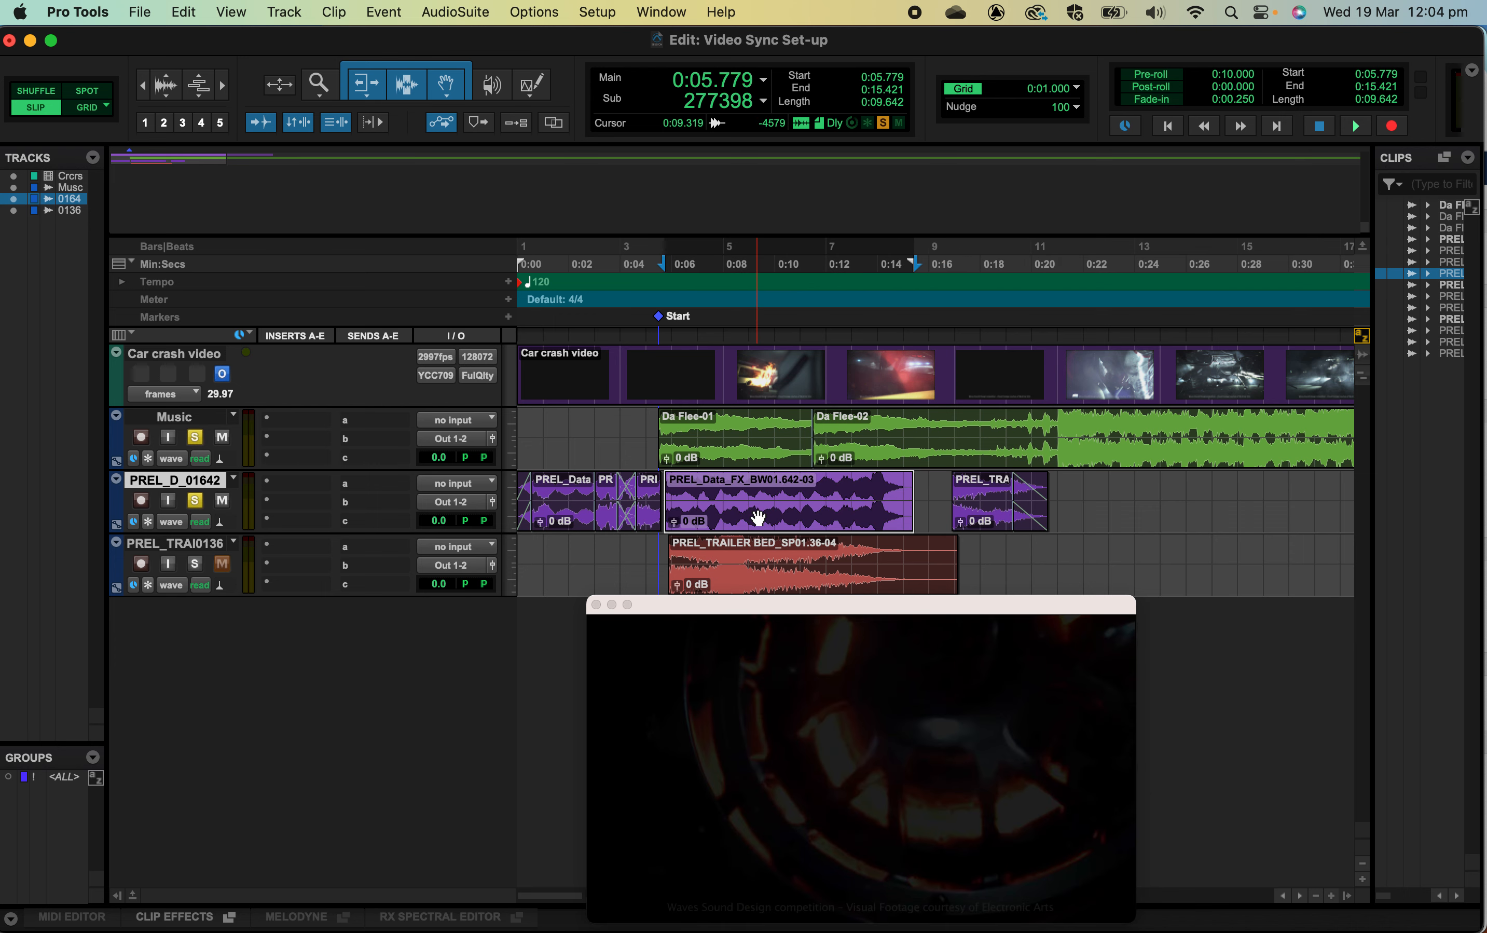
{"action": "left_click", "coordinate": [565, 523], "text": "shift"}
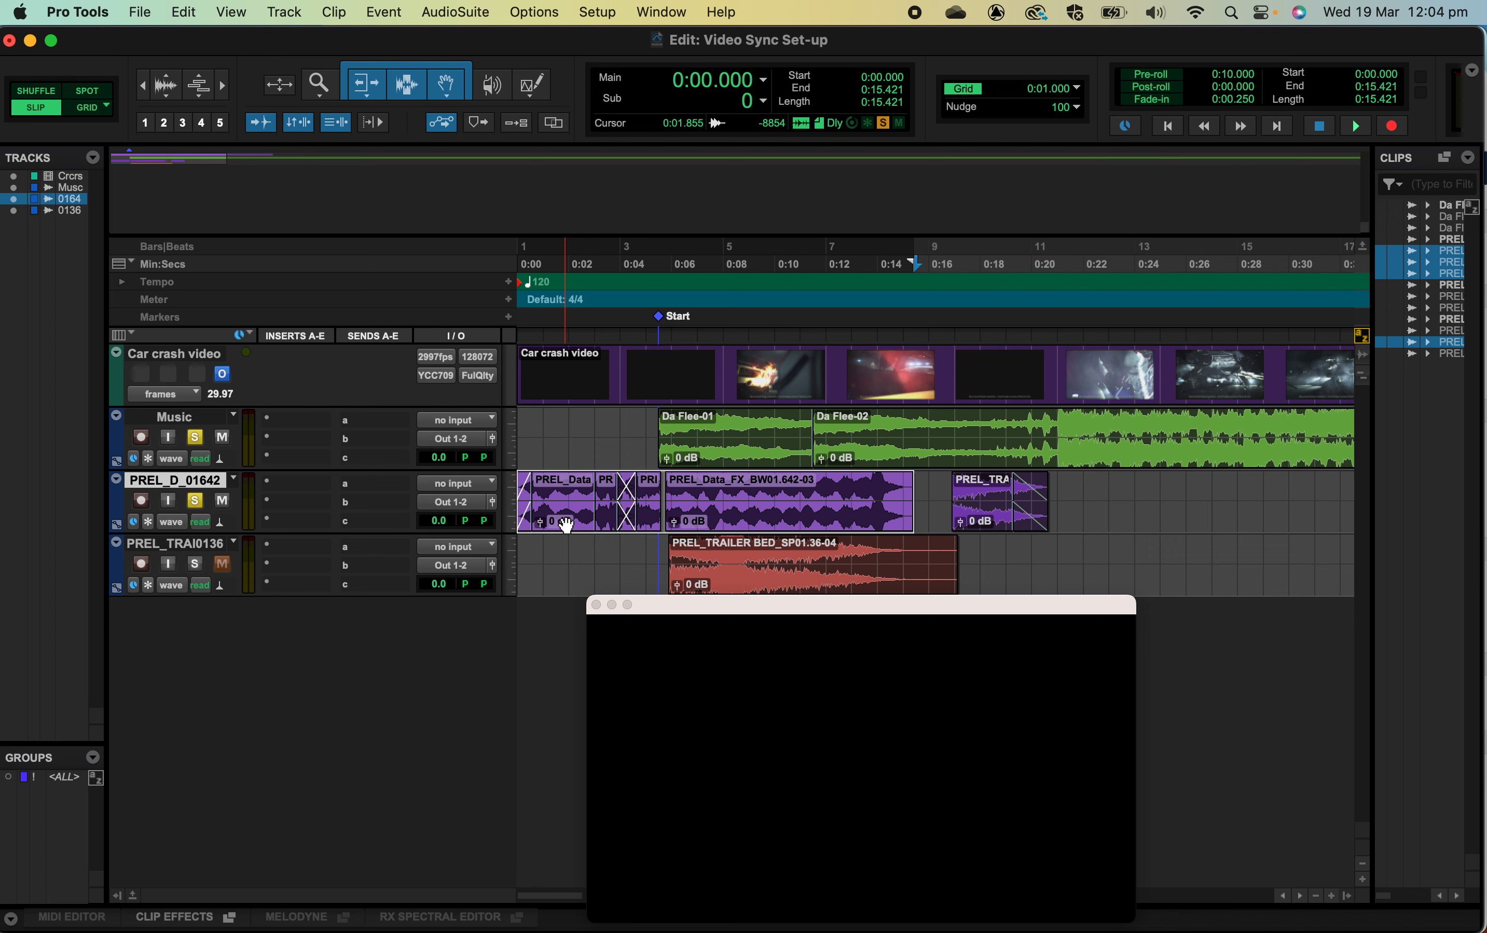
{"action": "key", "text": "super+m"}
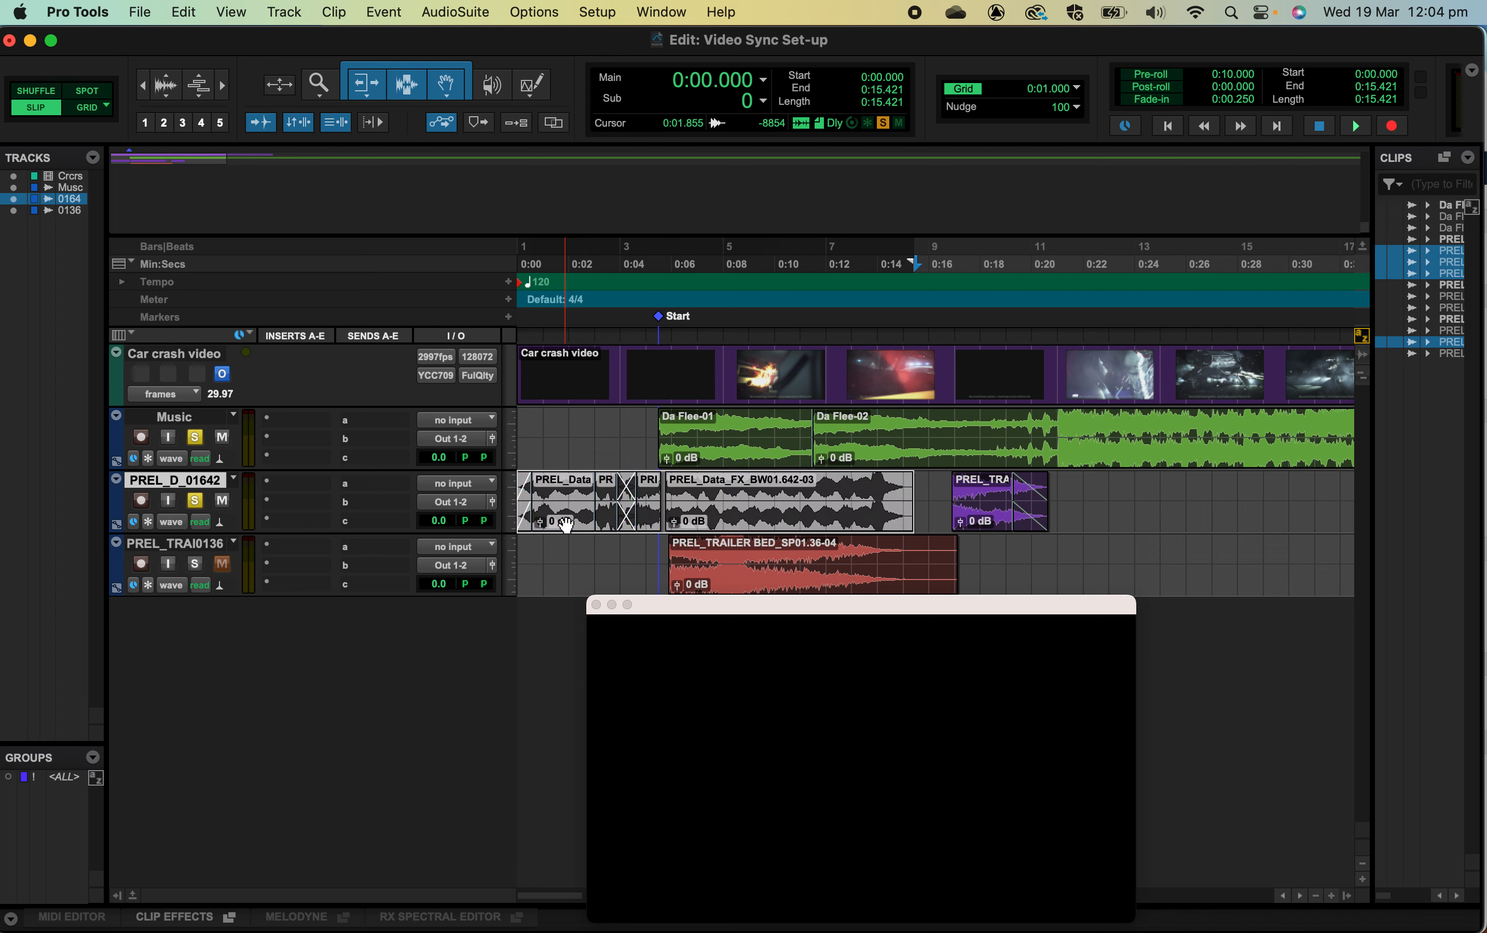
Step: Play the music and the moved trailer hit against the video from the Start marker
{"action": "left_click", "coordinate": [666, 326]}
{"action": "key", "text": "space"}
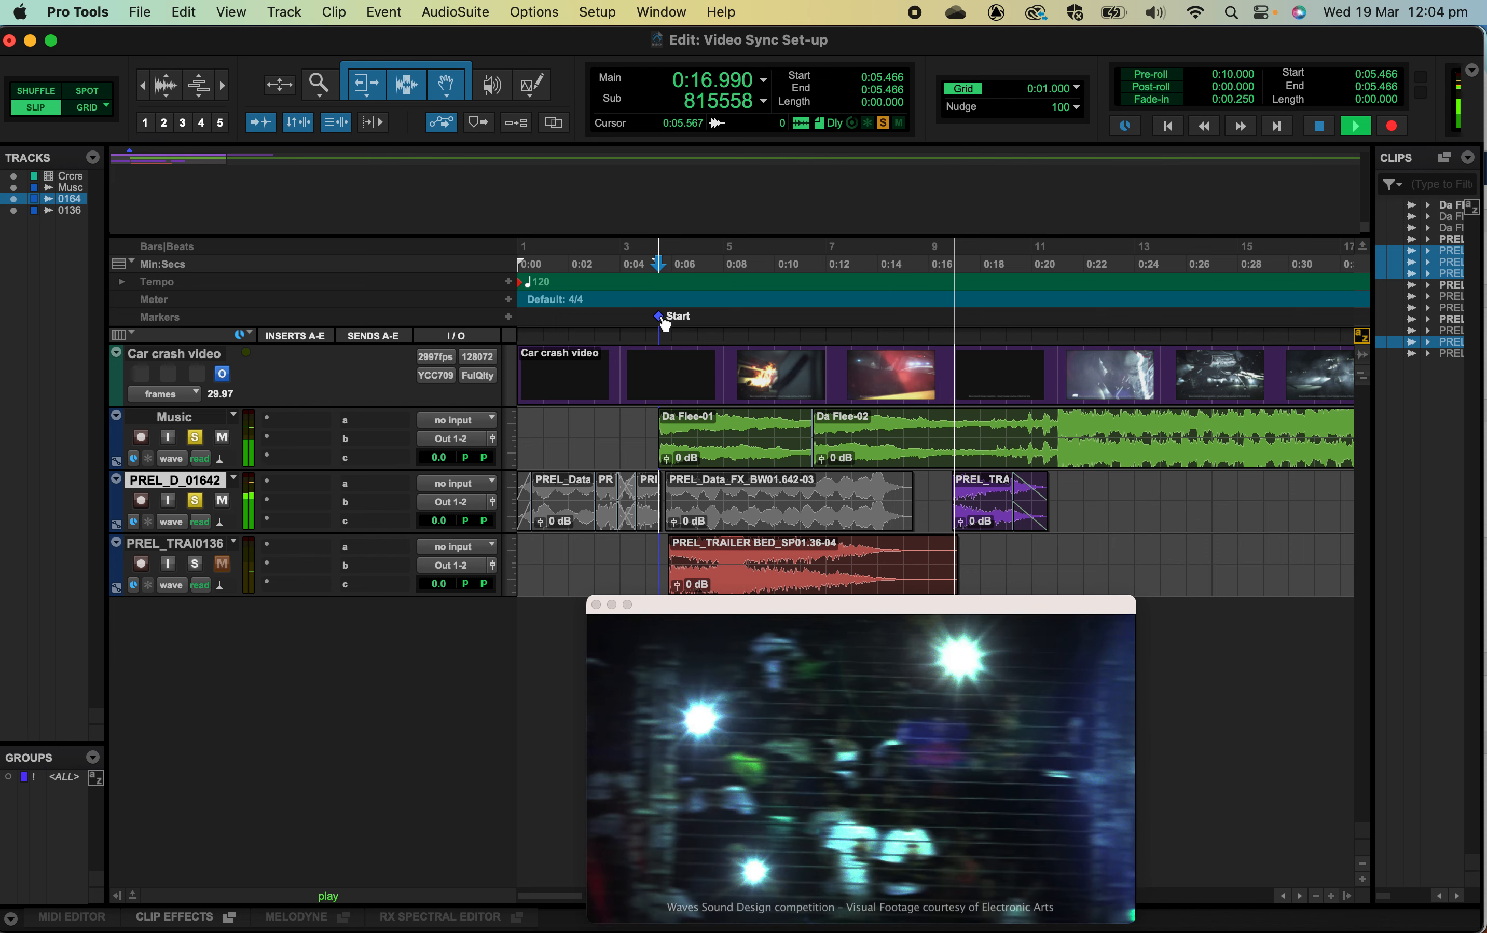
{"action": "key", "text": "space"}
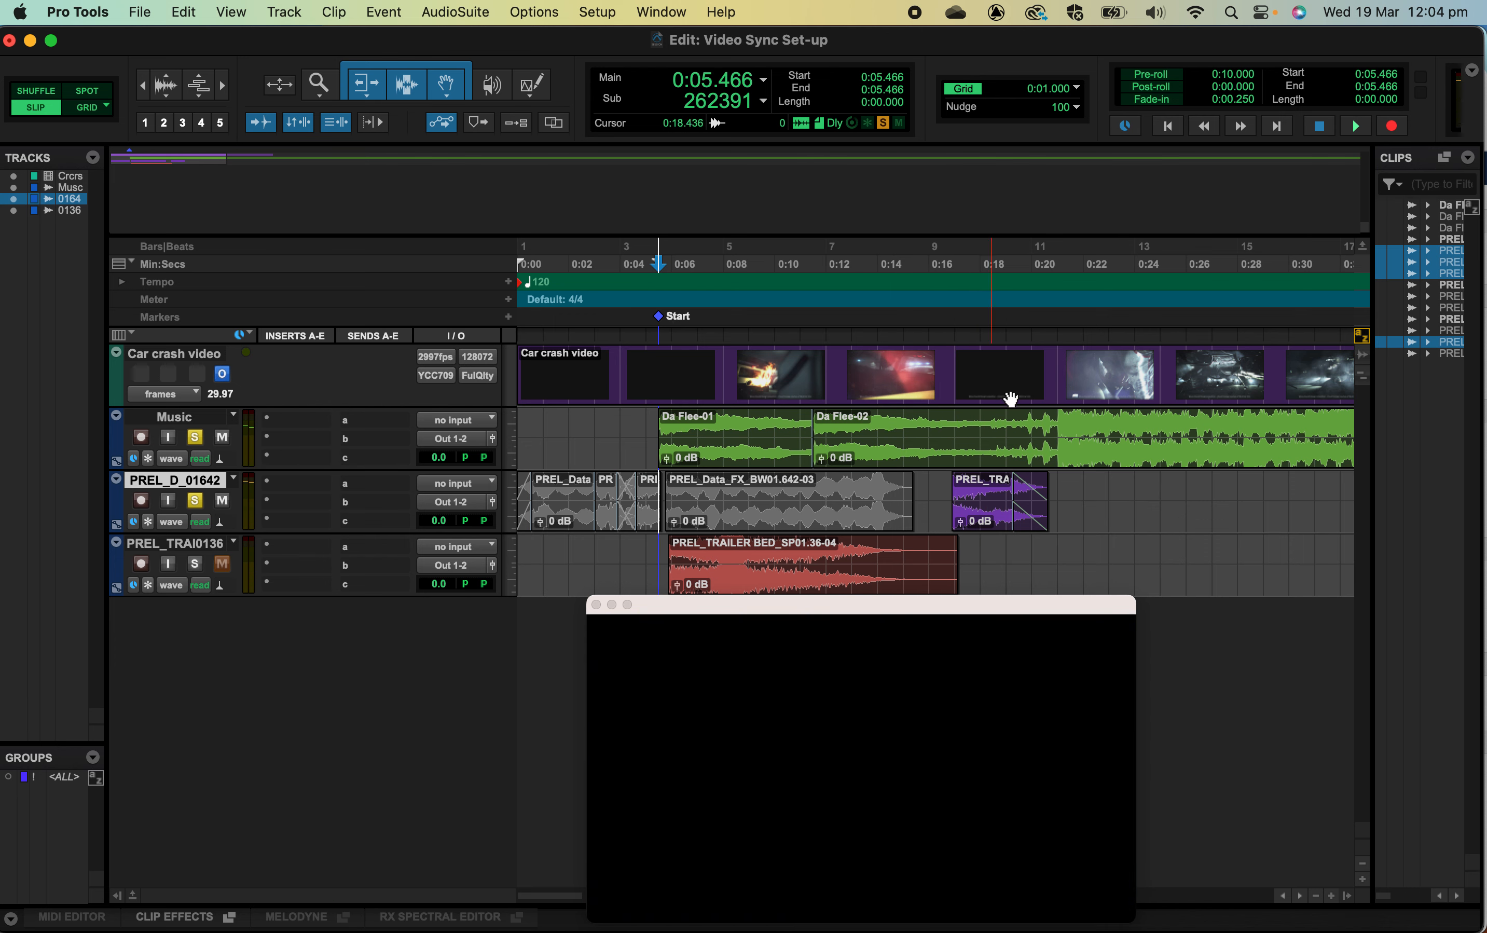
Step: Split the Da Flee-02 clip at the transient where the loud section begins, at 0:21.060
{"action": "left_click", "coordinate": [1057, 440]}
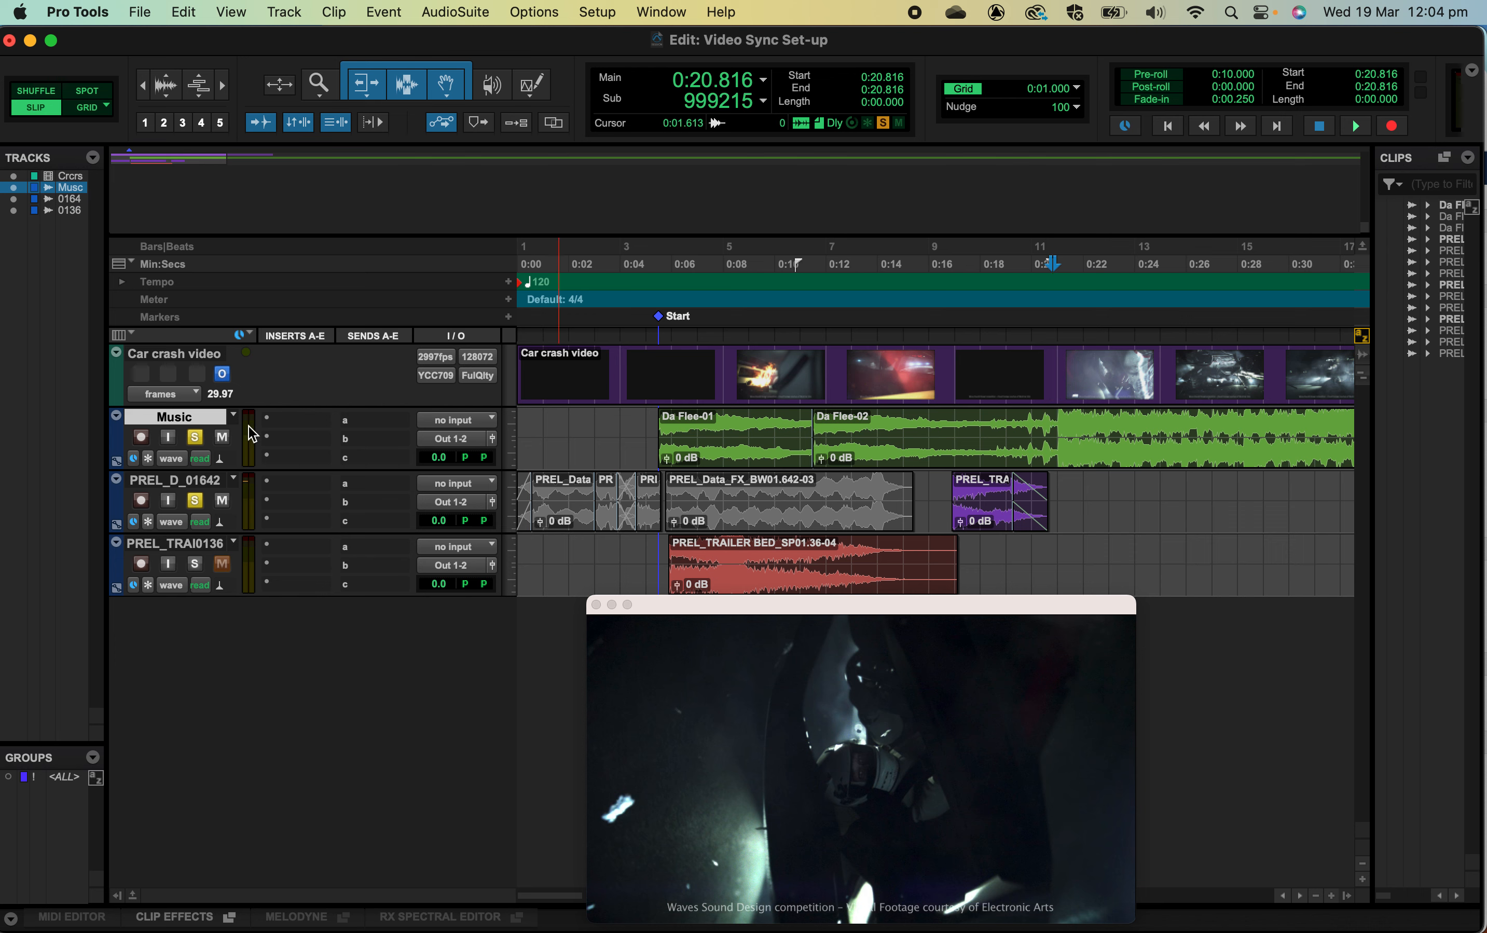
{"action": "key", "text": "space"}
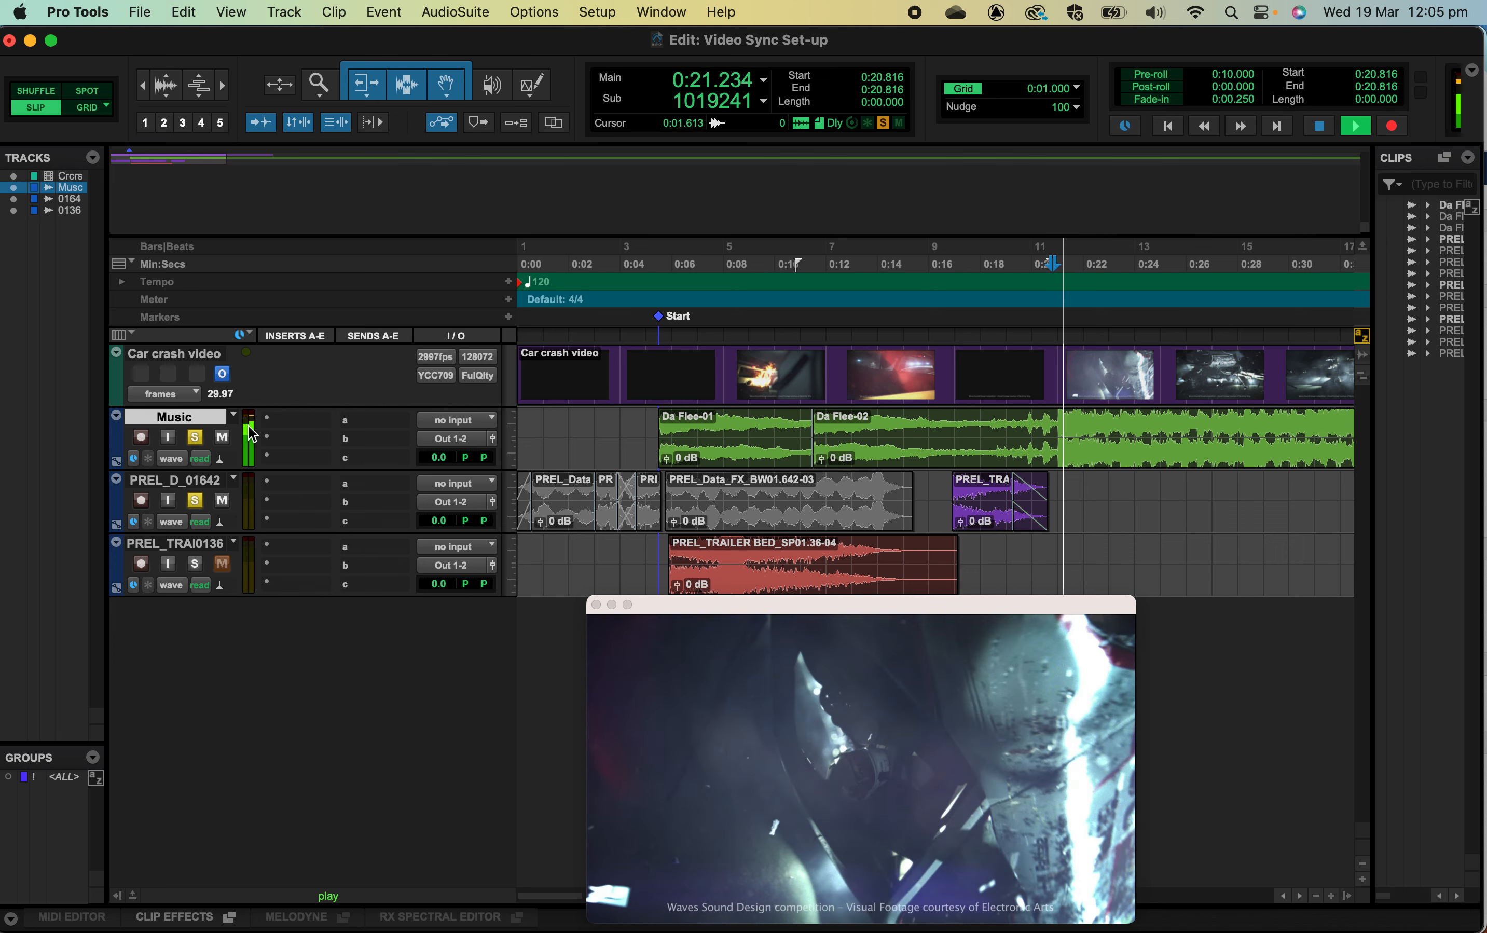
{"action": "key", "text": "space"}
{"action": "key", "text": "Tab"}
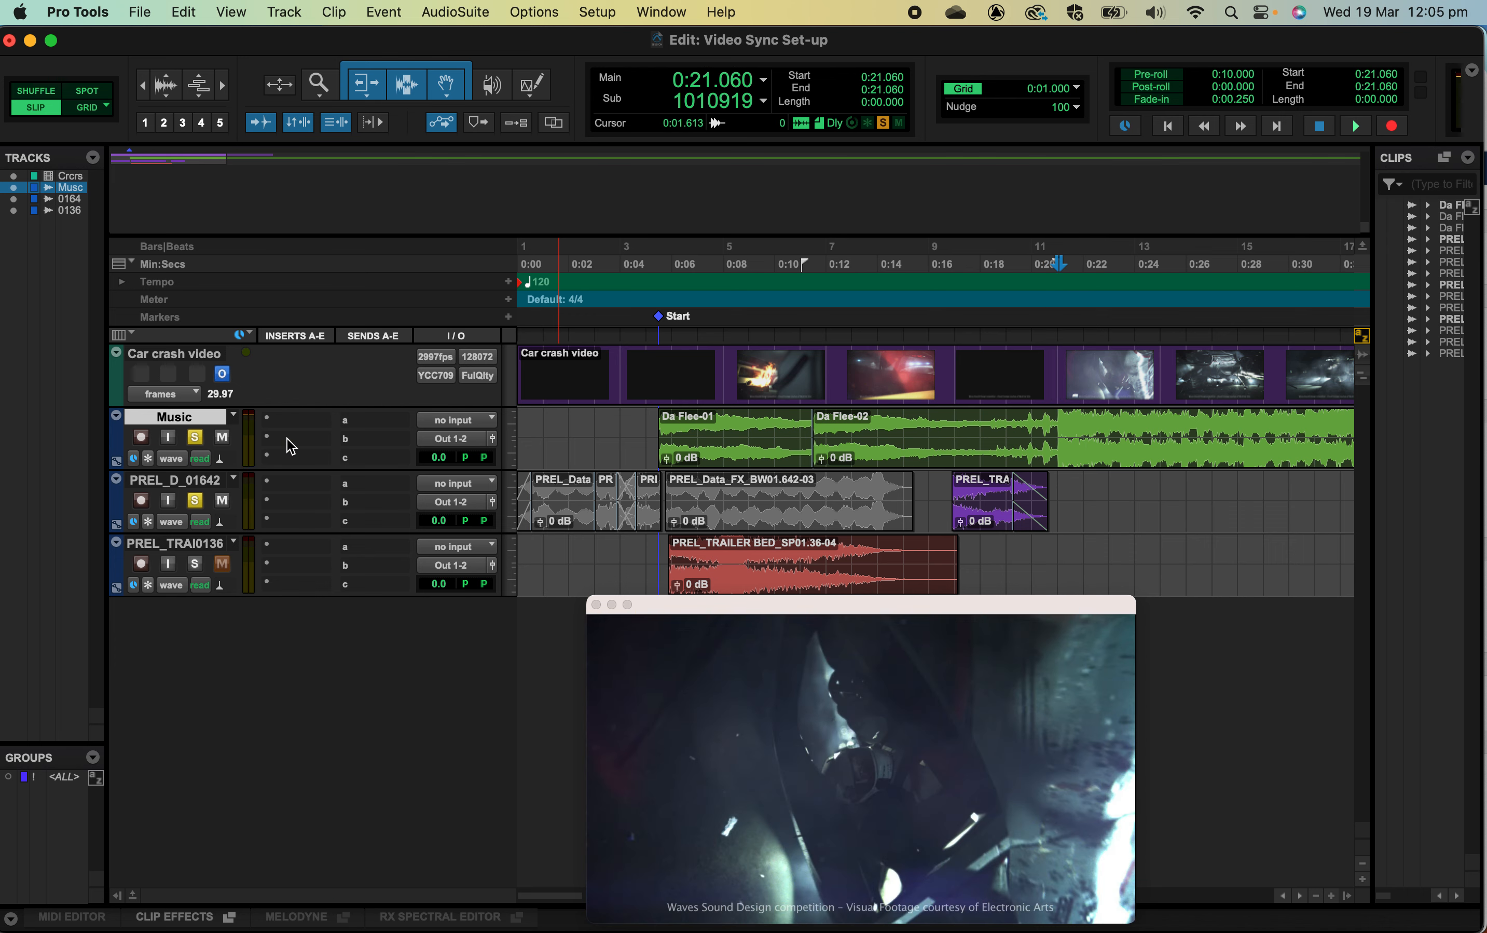
{"action": "key", "text": "b"}
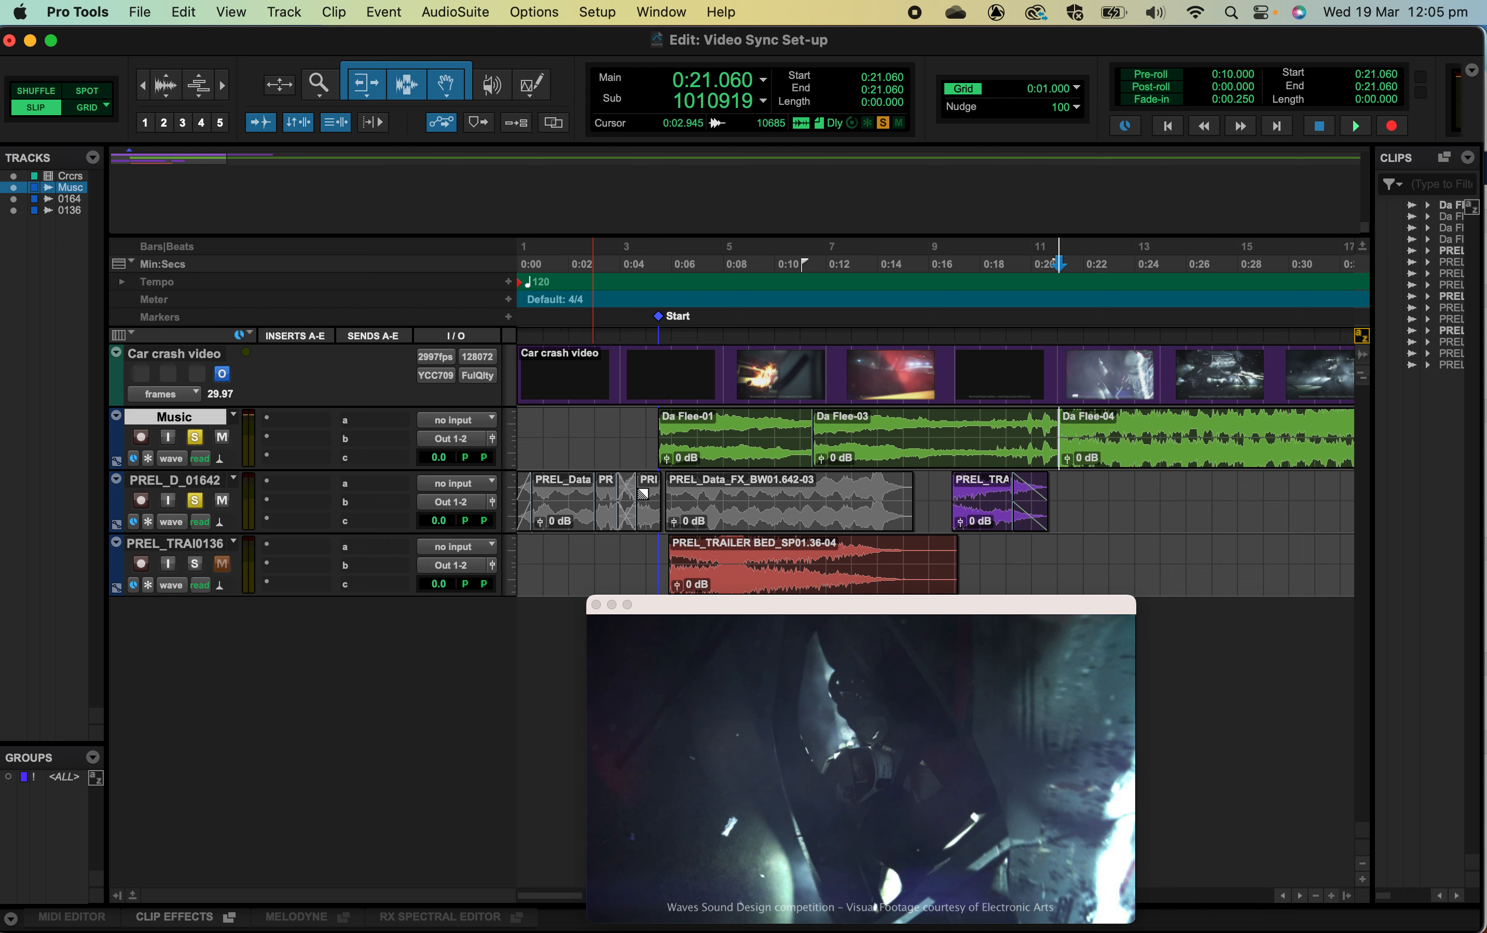
Step: Spot the loud Da Flee section to the trailer hit's start at sample 811378, and play the transition from 0:15.935
{"action": "left_click", "coordinate": [994, 509]}
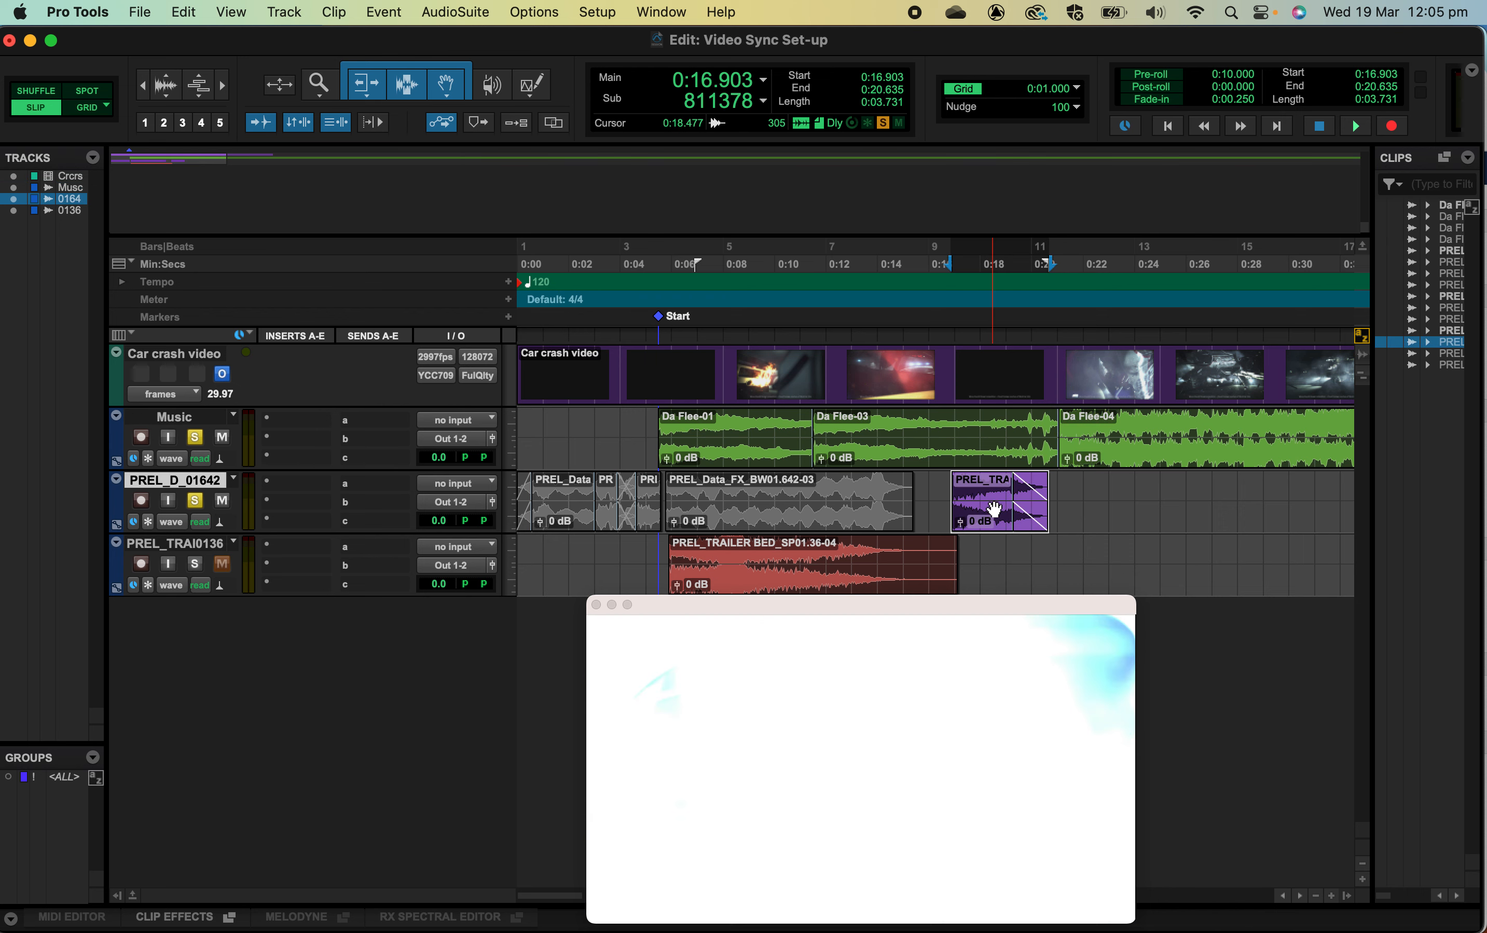
{"action": "left_click", "coordinate": [720, 104]}
{"action": "key", "text": "super+c"}
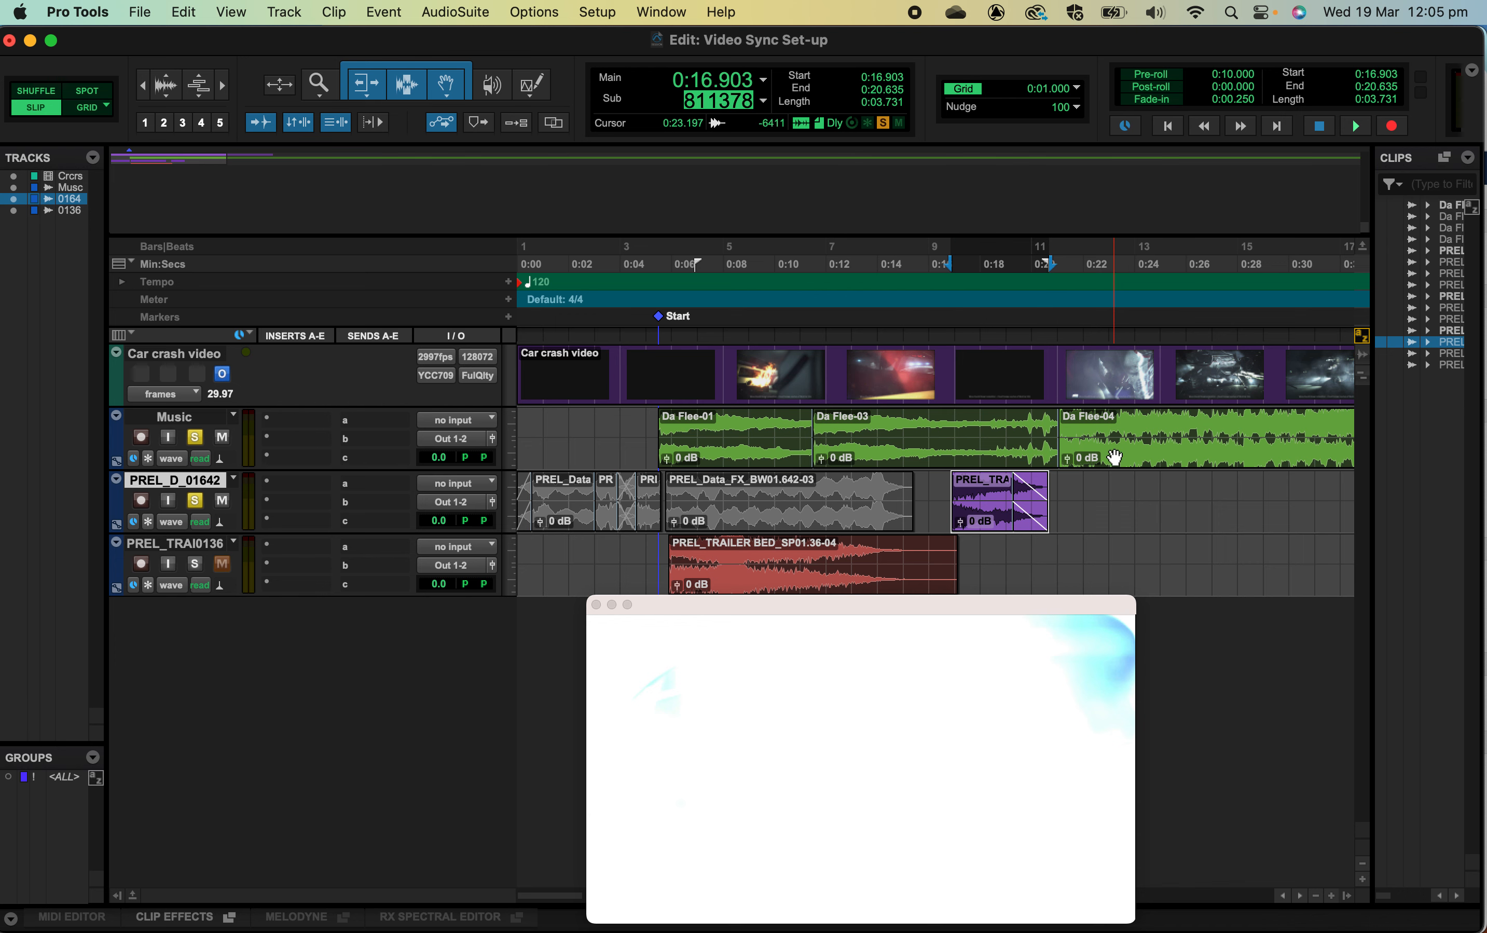
{"action": "left_click", "coordinate": [87, 91]}
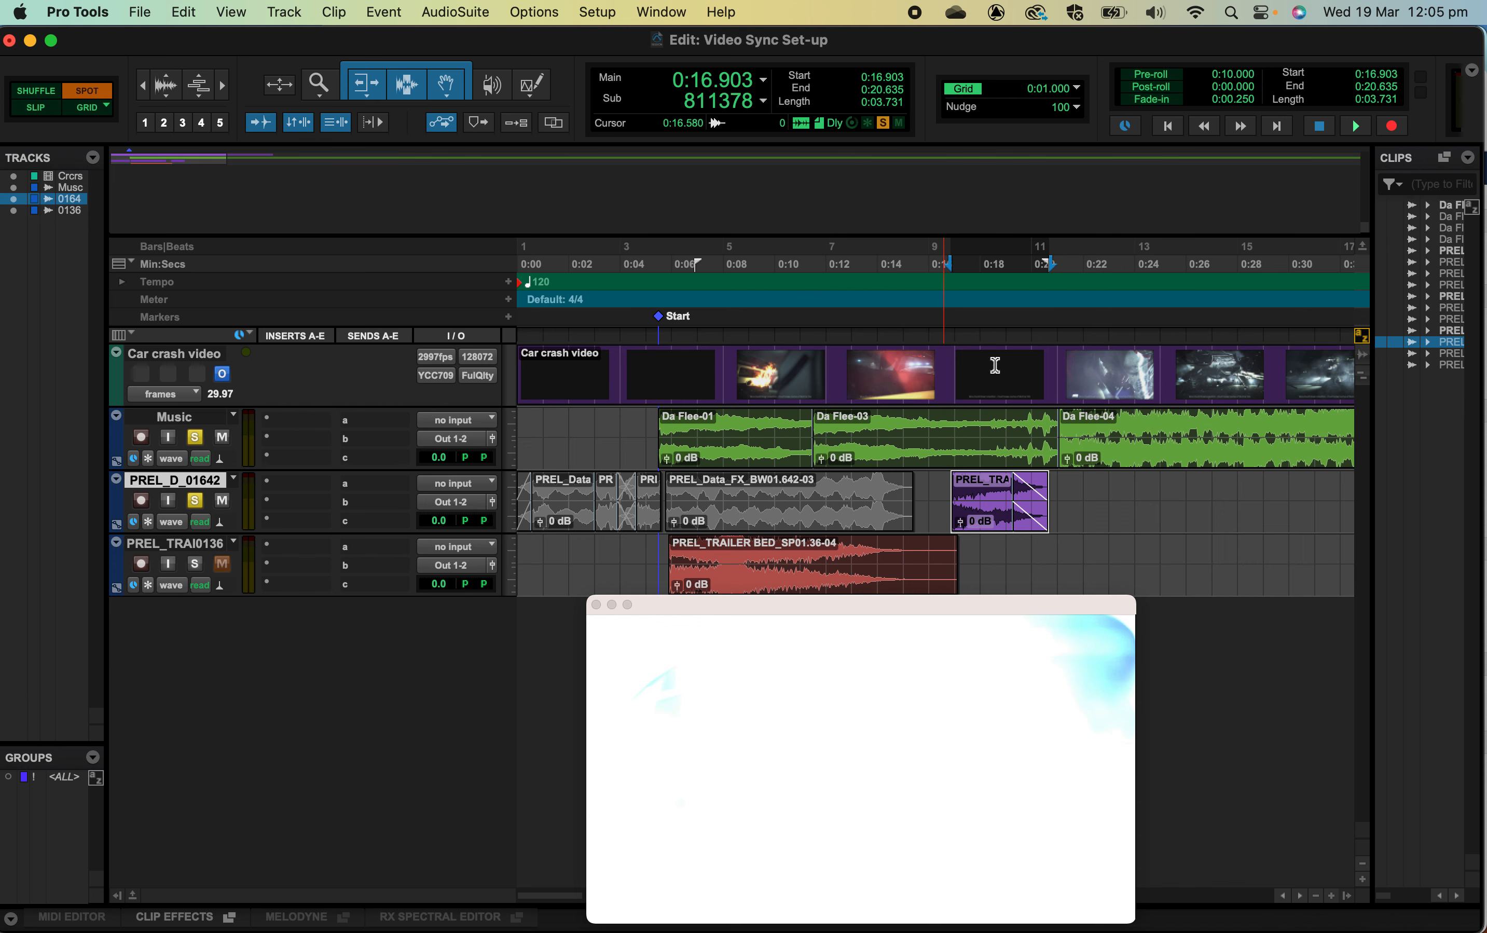
{"action": "left_click", "coordinate": [1139, 447]}
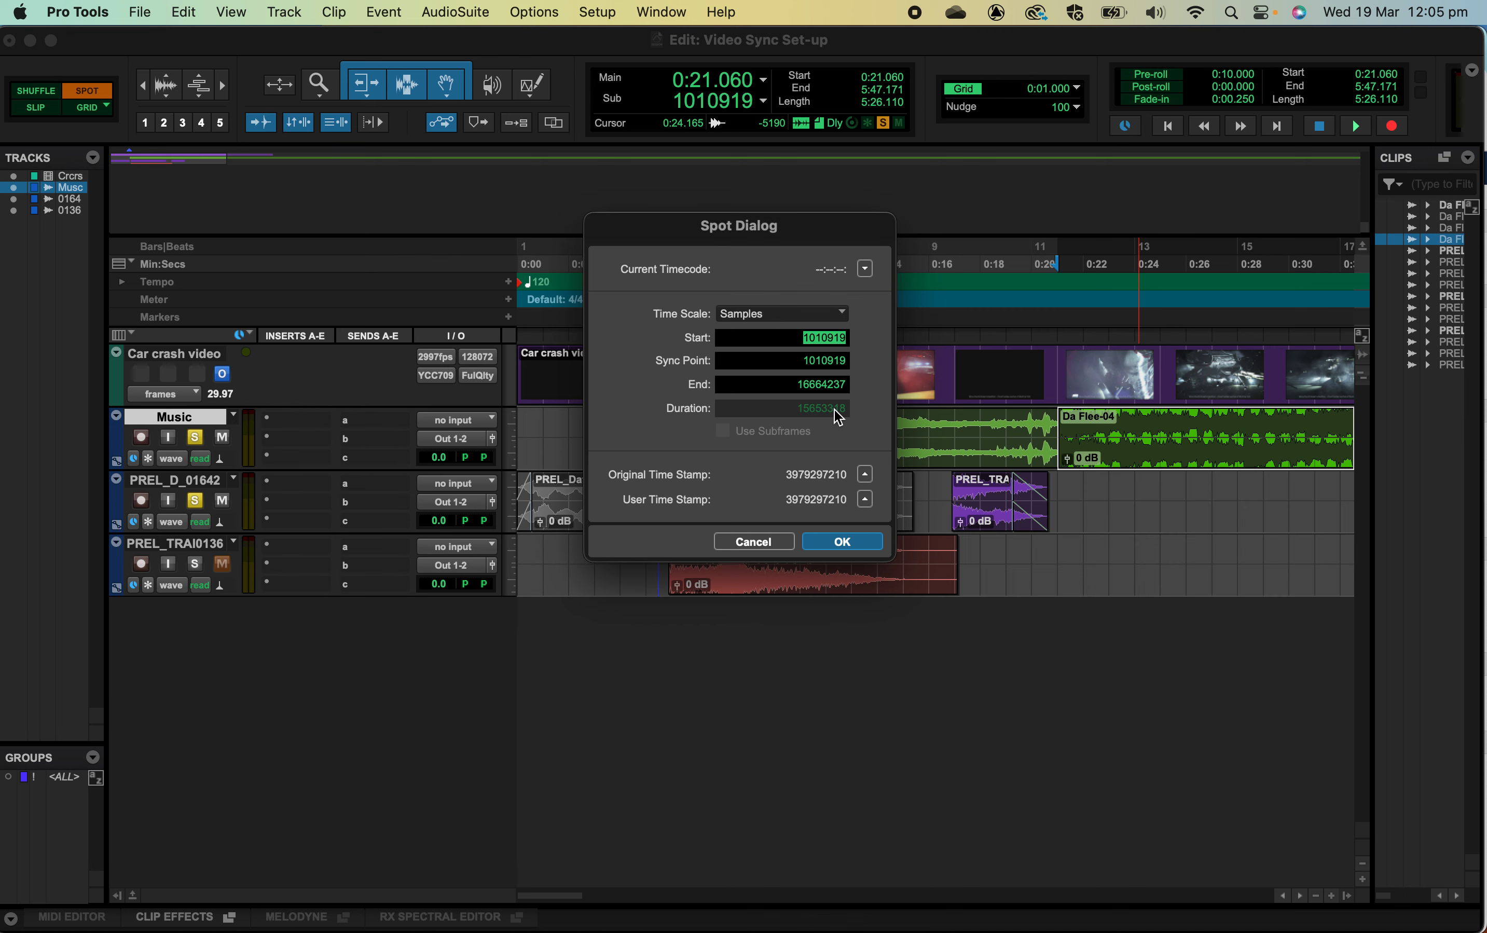
{"action": "key", "text": "super+v"}
{"action": "left_click", "coordinate": [833, 541]}
{"action": "left_click", "coordinate": [927, 425]}
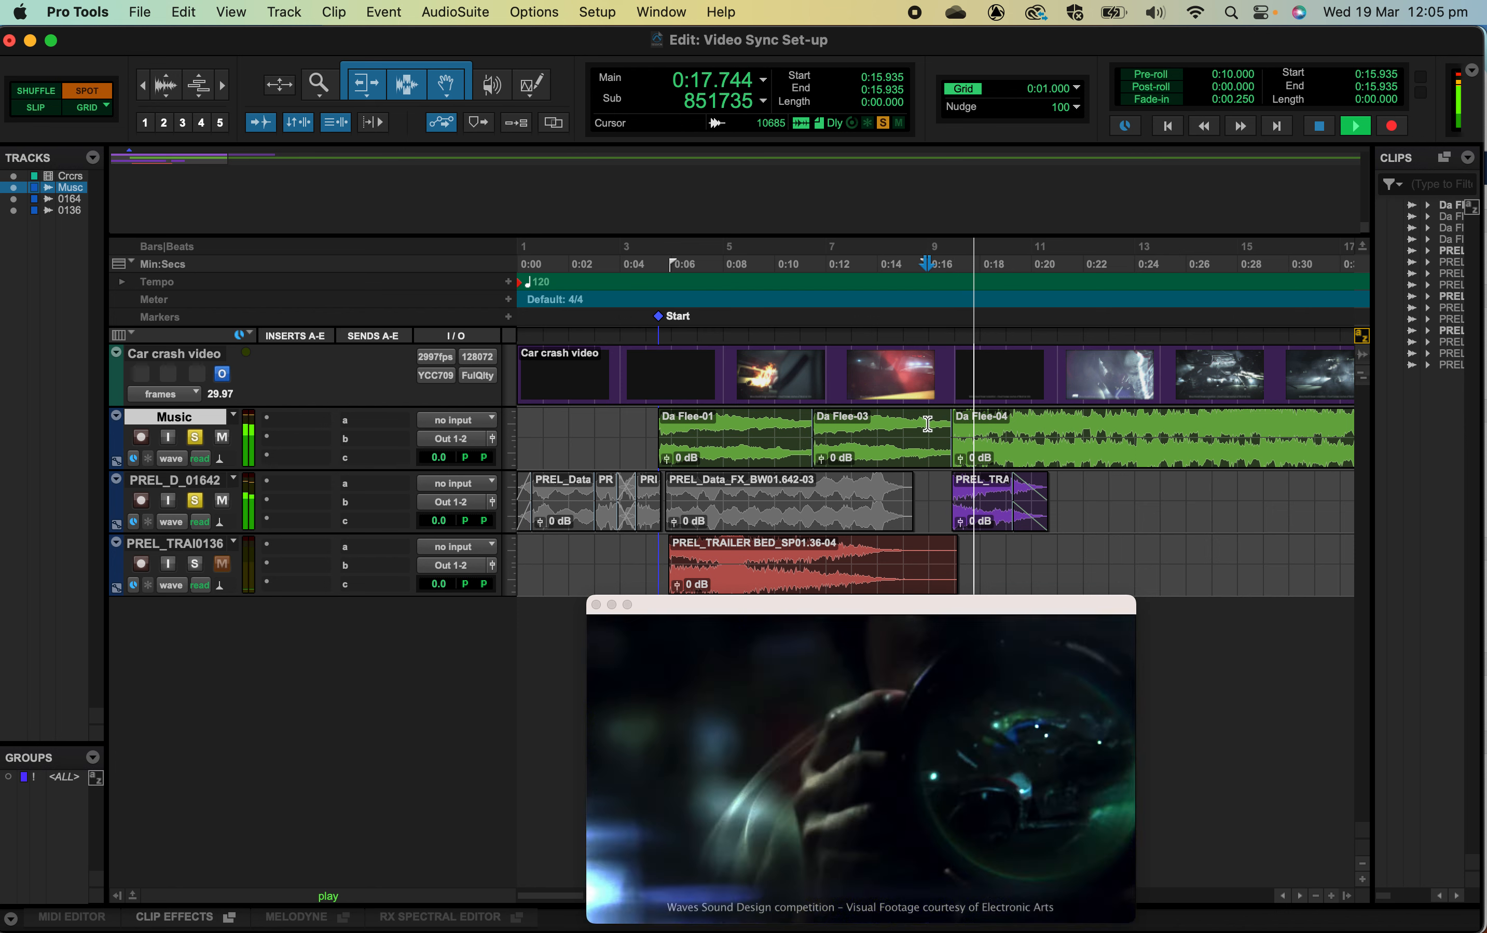
{"action": "key", "text": "space"}
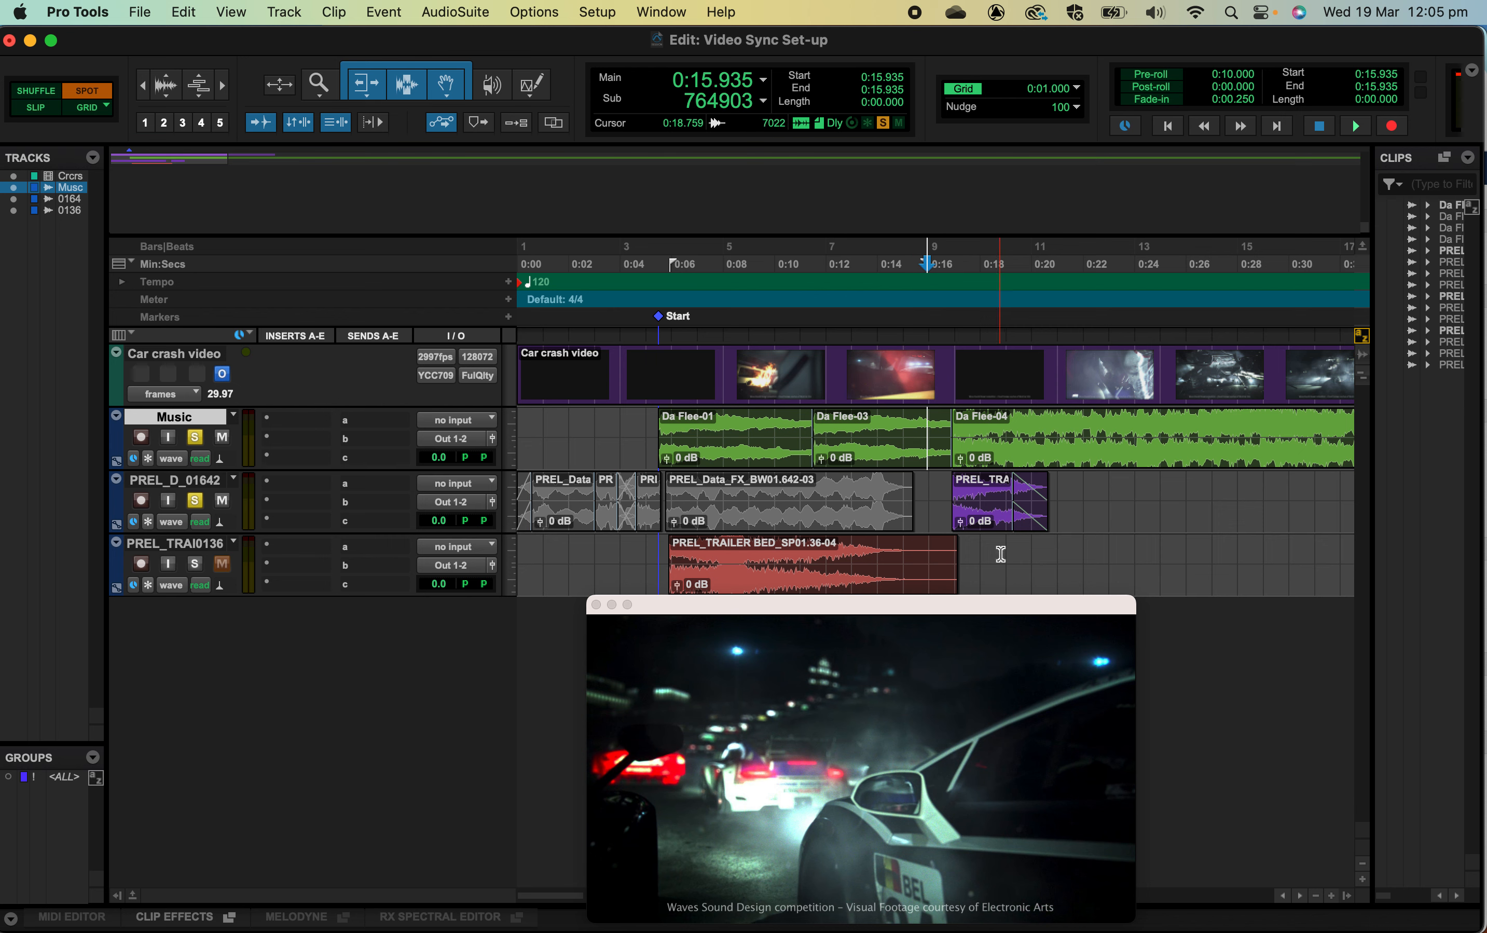
Step: Return to Slip mode, duplicate the trailer hit clip, move the copy to start at 0:23.217 and mute it
{"action": "left_click", "coordinate": [983, 526]}
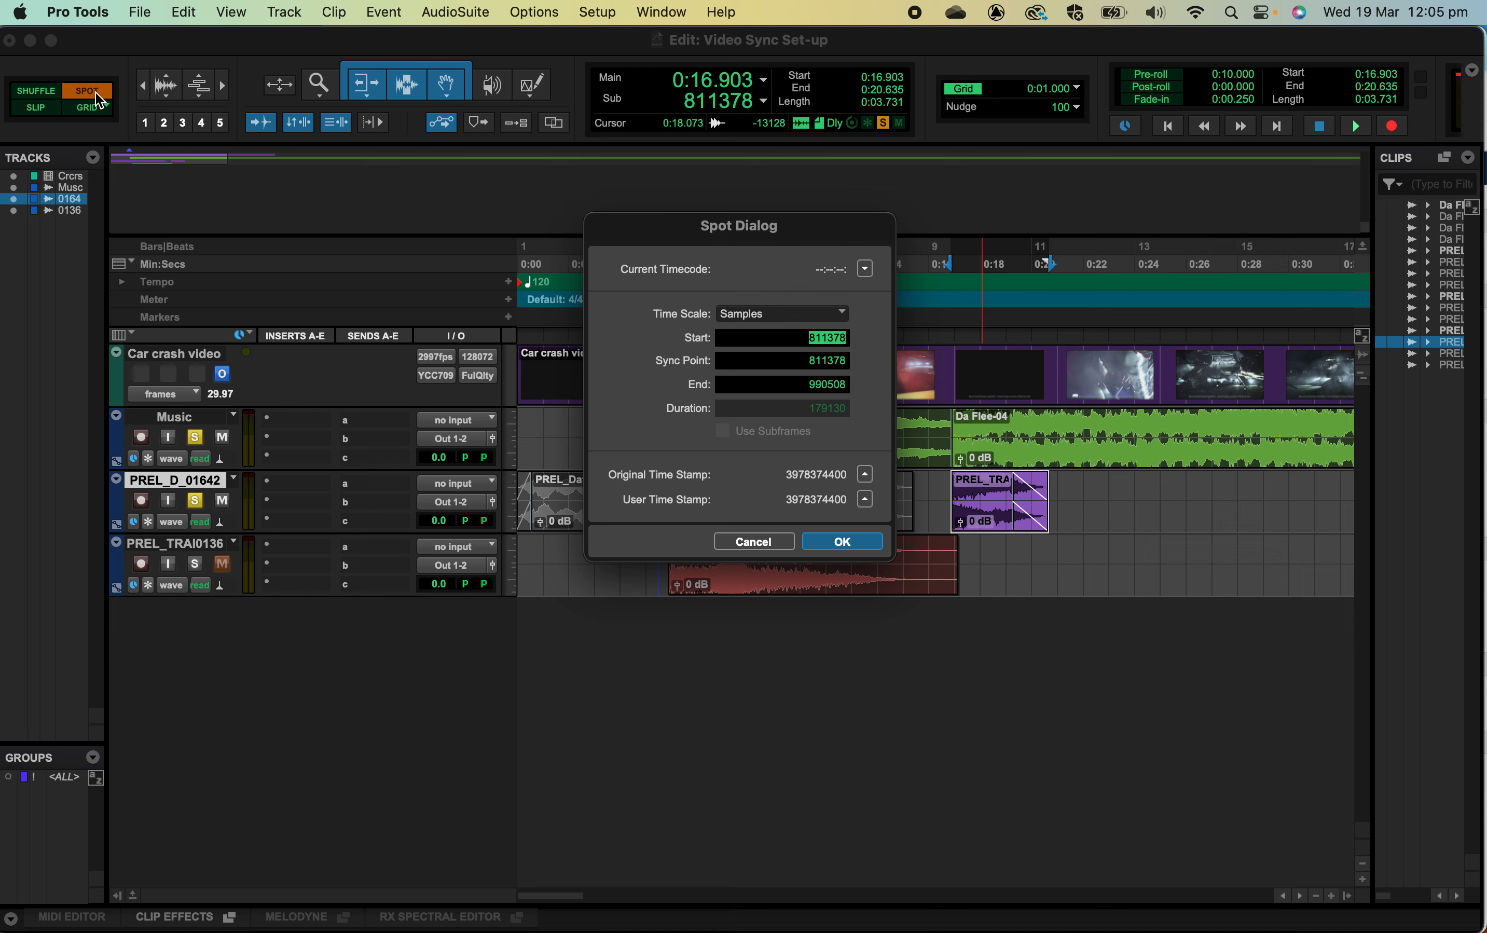
{"action": "left_click", "coordinate": [759, 543]}
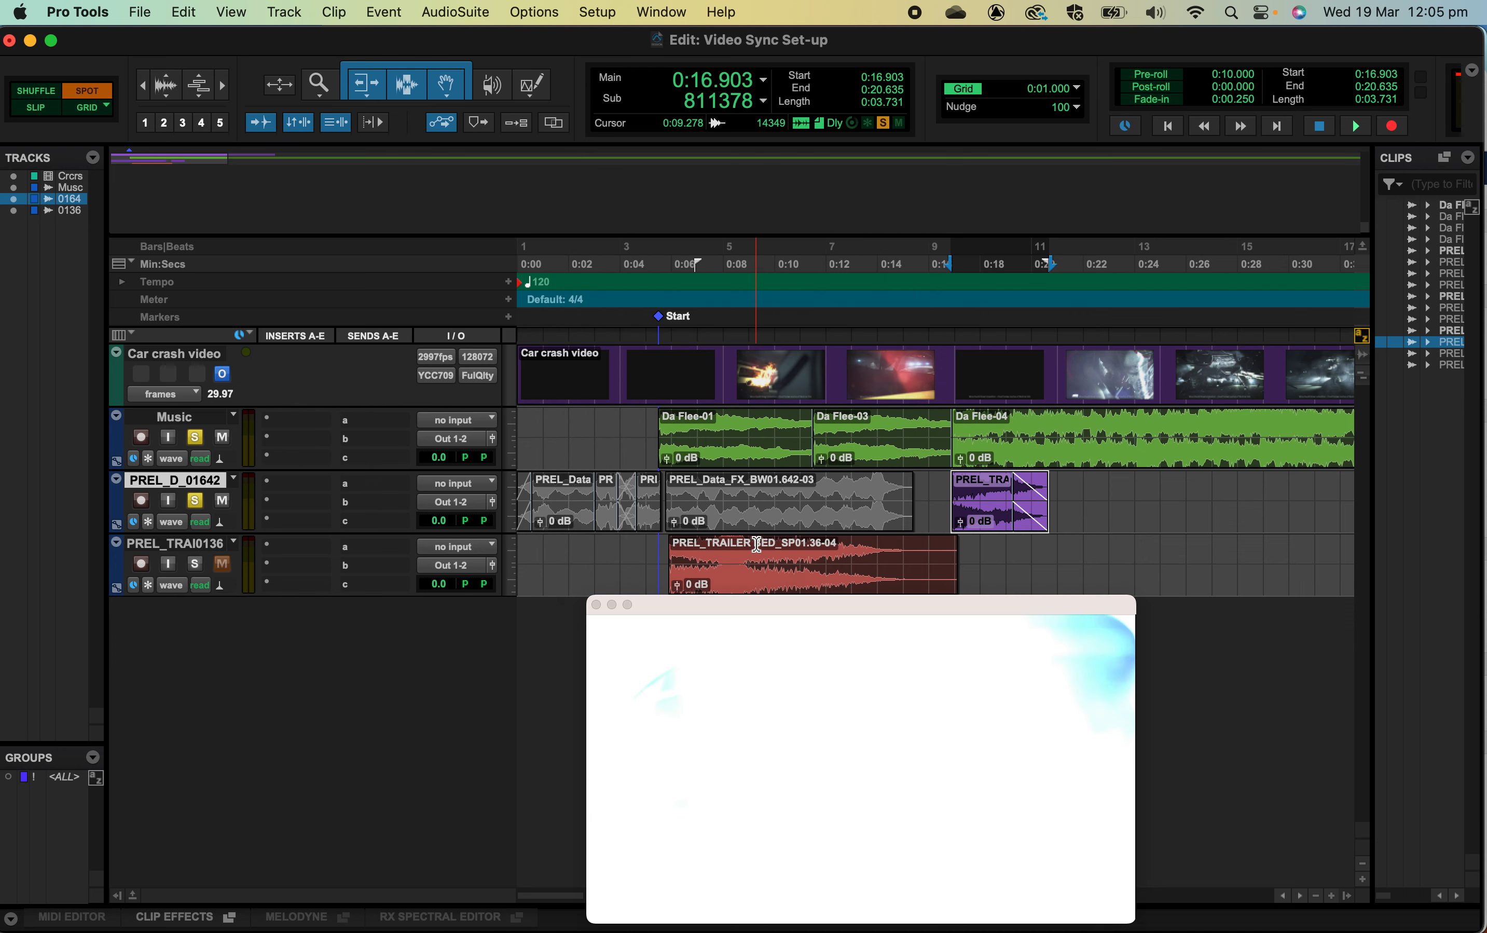
{"action": "left_click", "coordinate": [37, 111]}
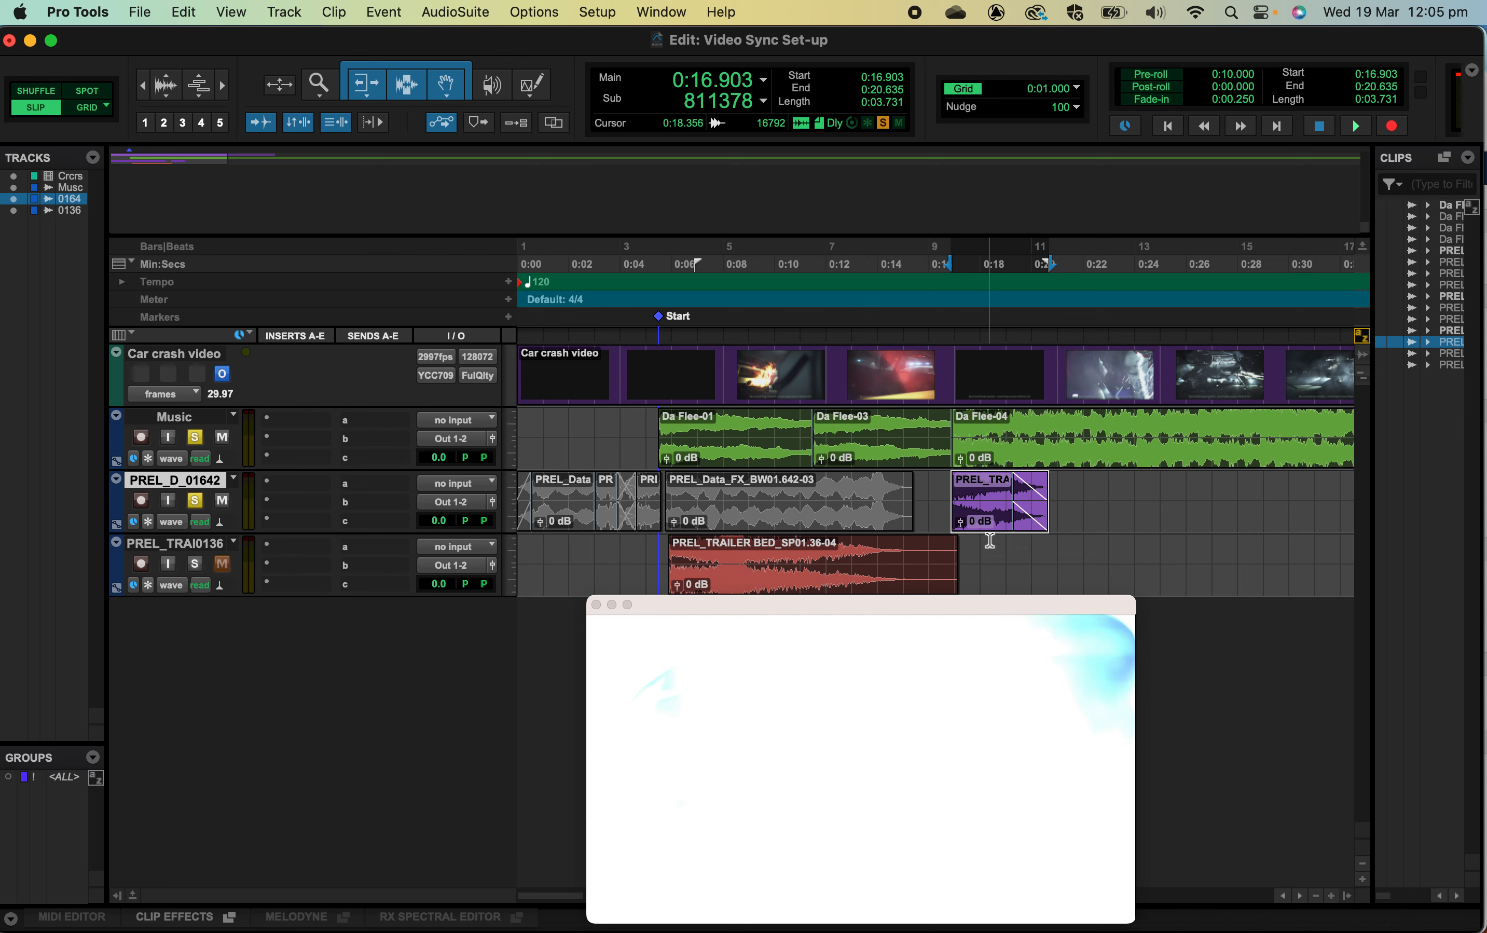
{"action": "key", "text": "super+d"}
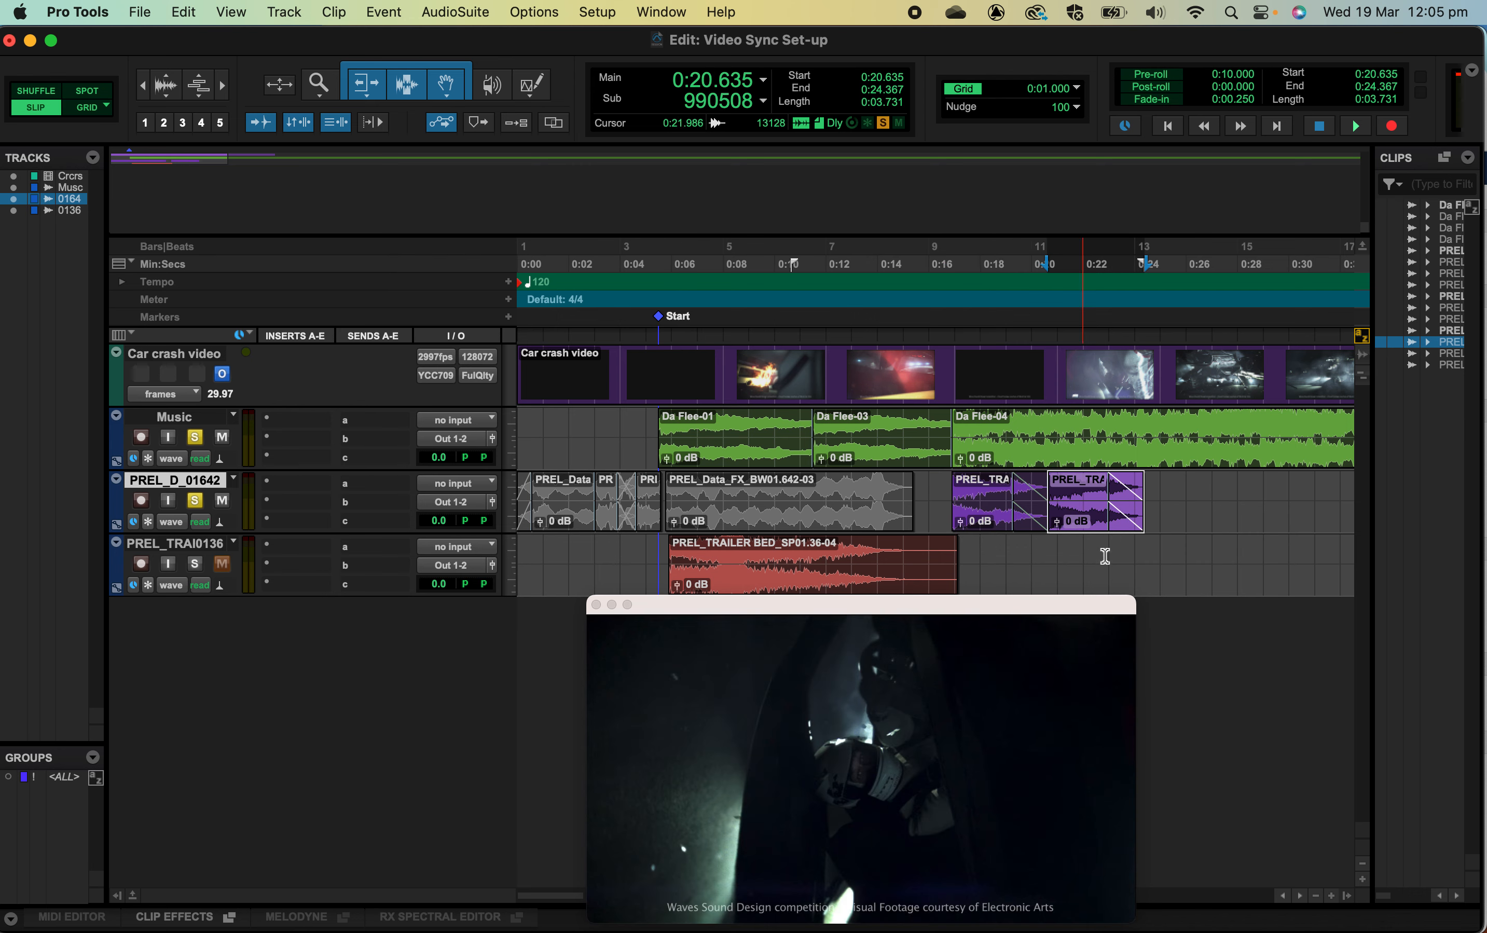
{"action": "left_click_drag", "start_coordinate": [1102, 520], "coordinate": [1164, 523]}
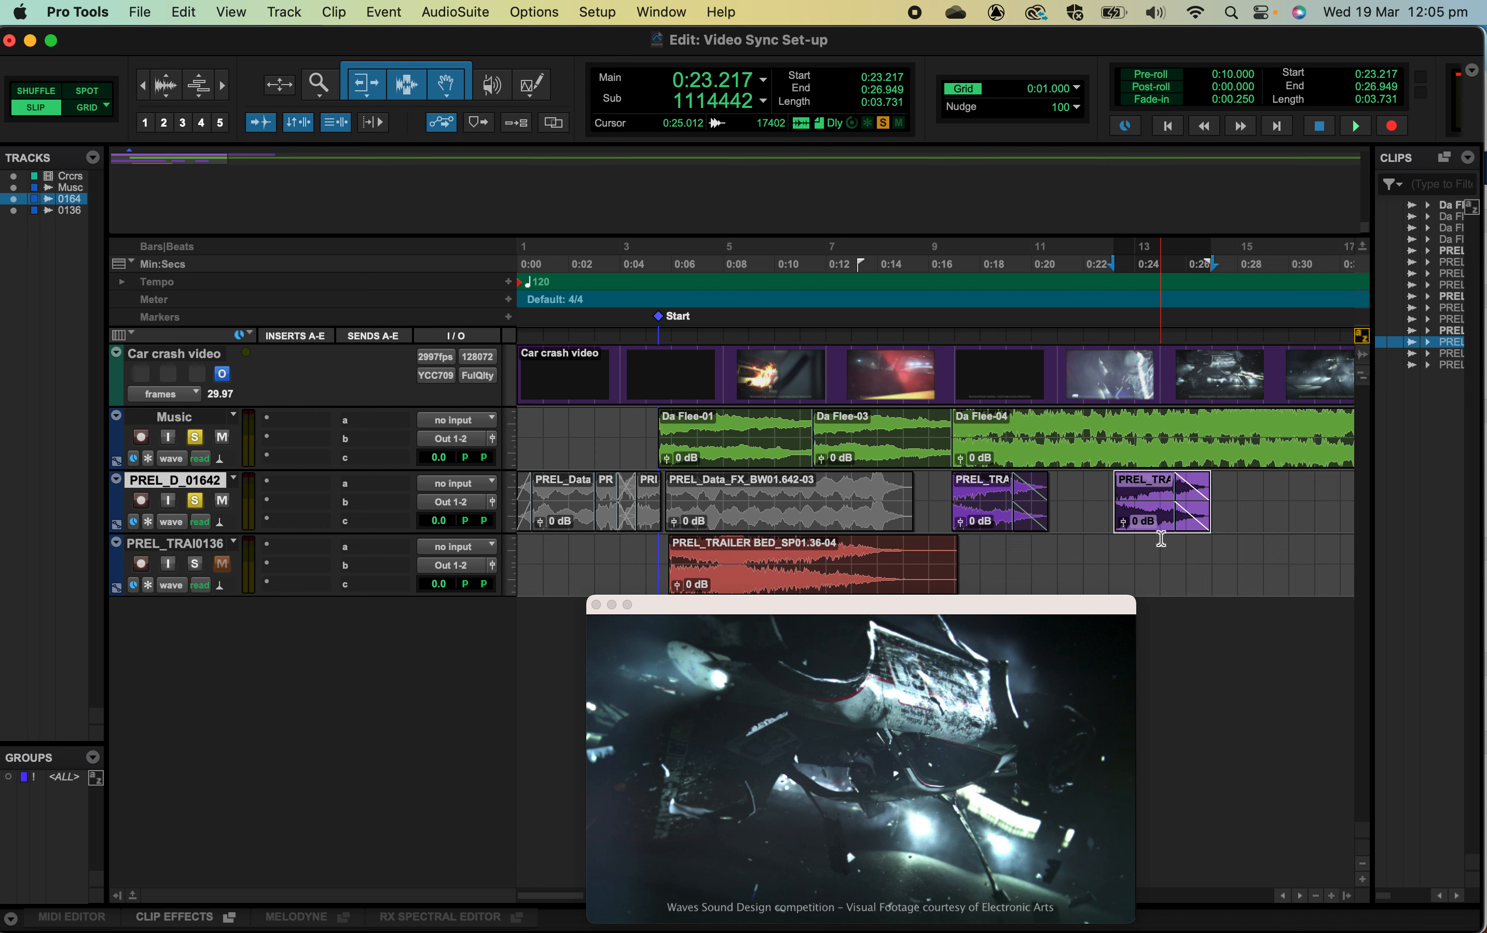
{"action": "key", "text": "super+m"}
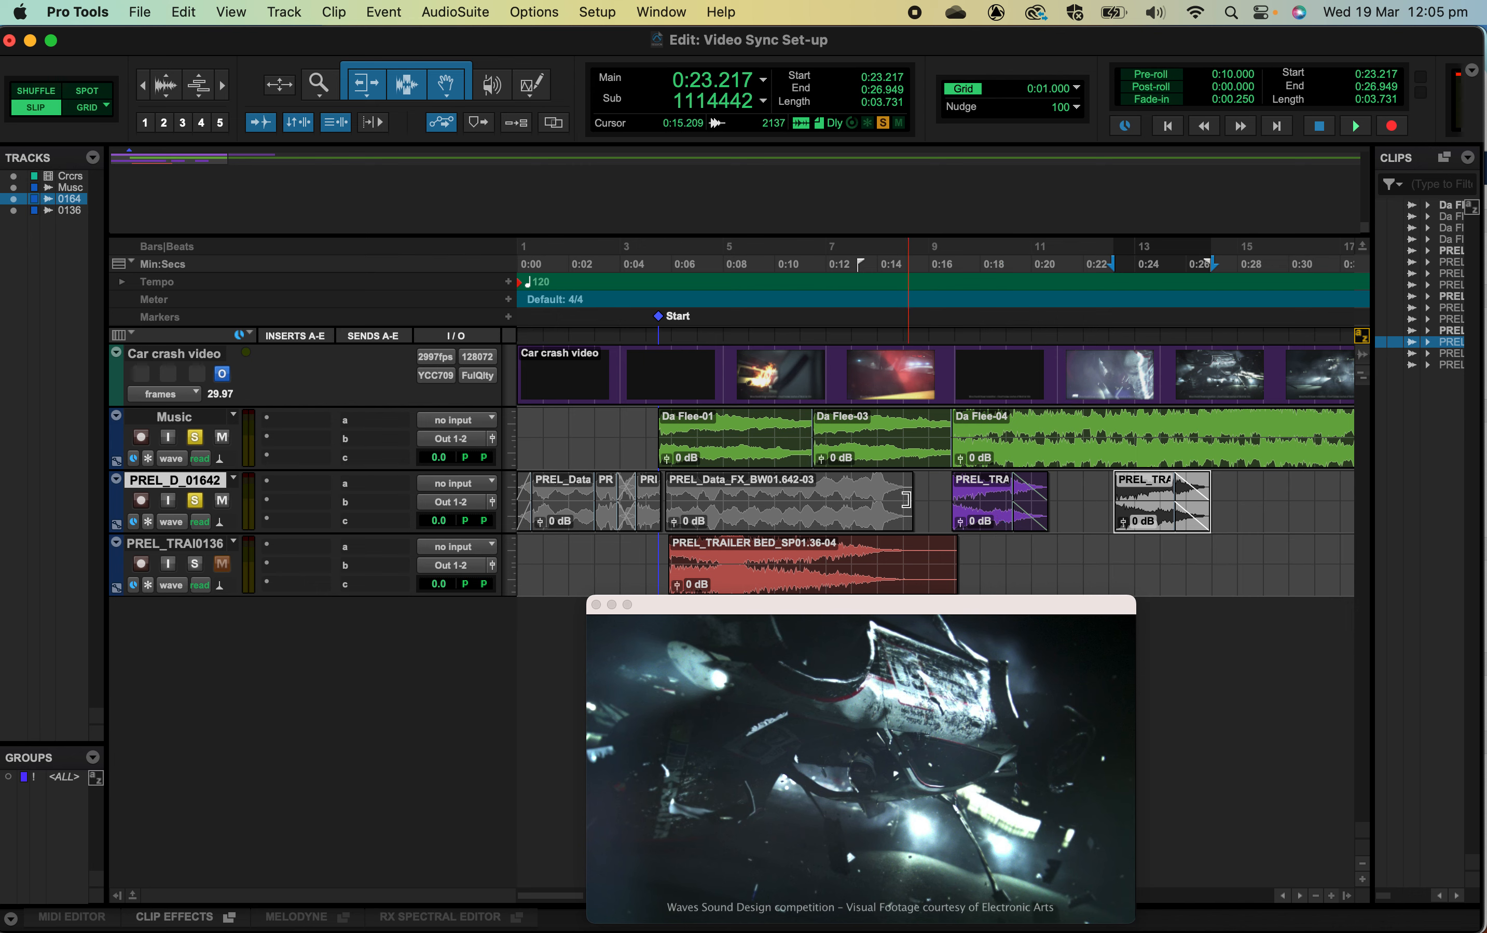
Step: Trim the long muted PREL_Data_FX clip to end at about 0:10.6, and move all the muted Data FX clips onto PREL_TRAI0136 at 0:20.494
{"action": "left_click_drag", "start_coordinate": [906, 499], "coordinate": [789, 496]}
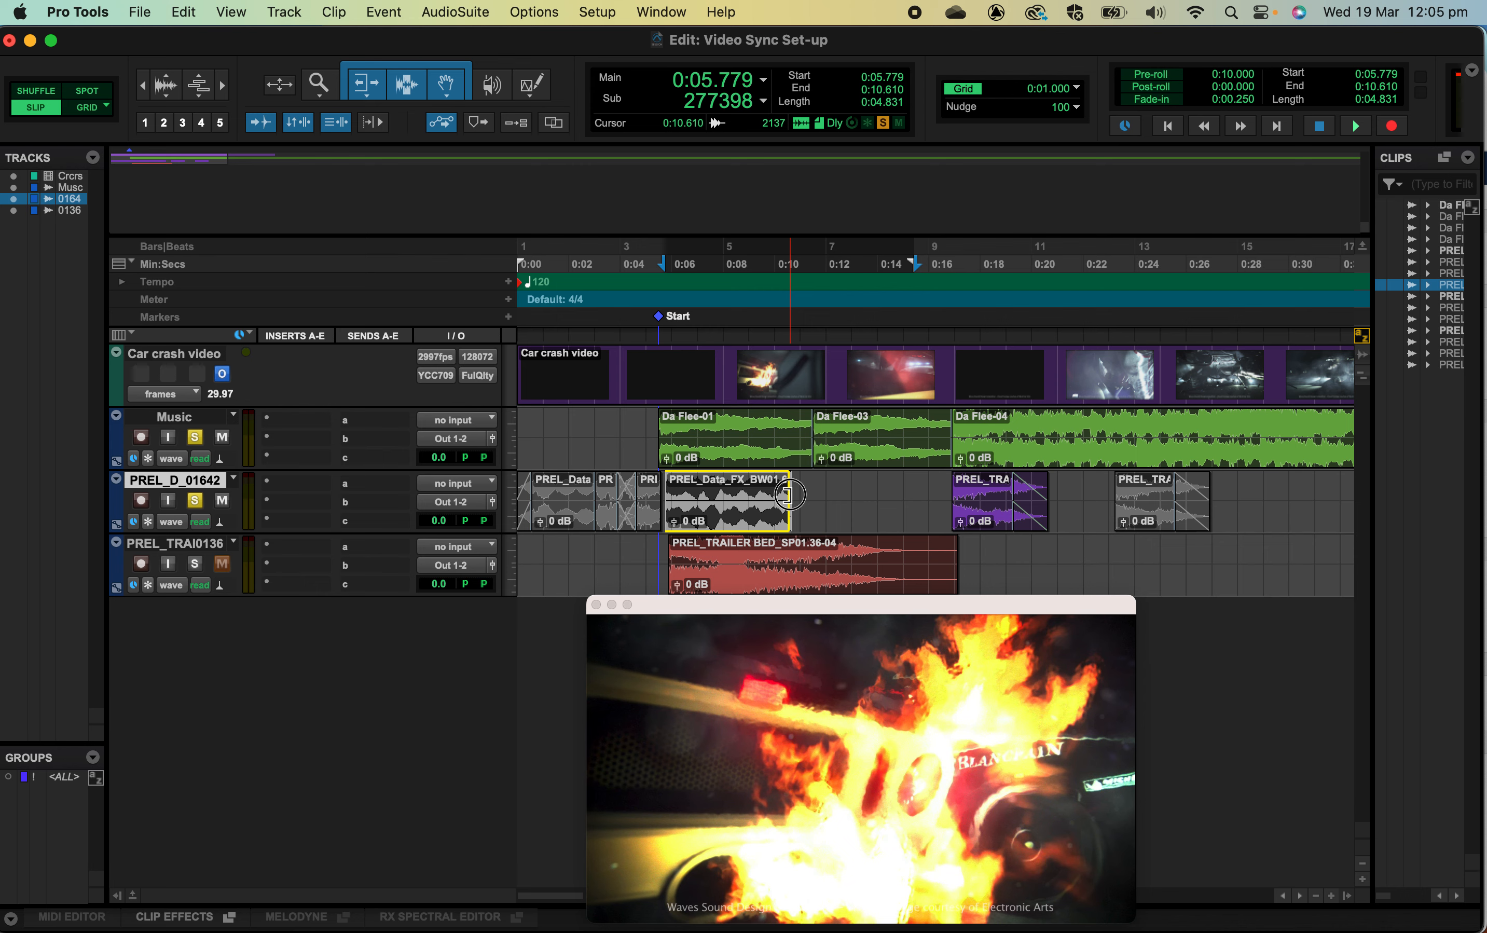
{"action": "left_click", "coordinate": [574, 517], "text": "shift"}
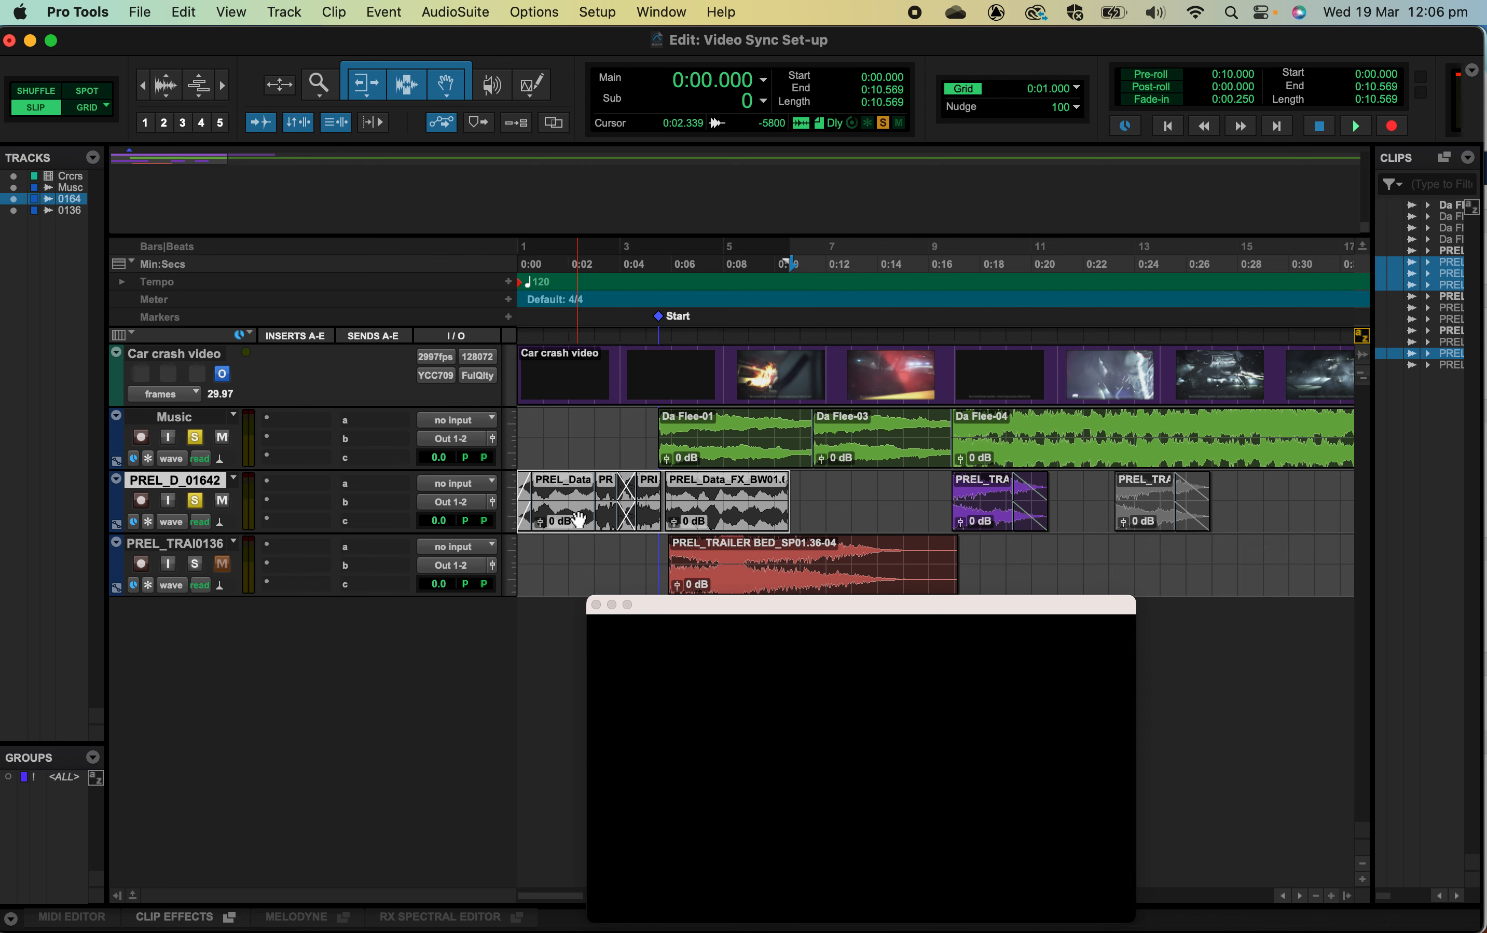
{"action": "left_click_drag", "start_coordinate": [574, 517], "coordinate": [1099, 574]}
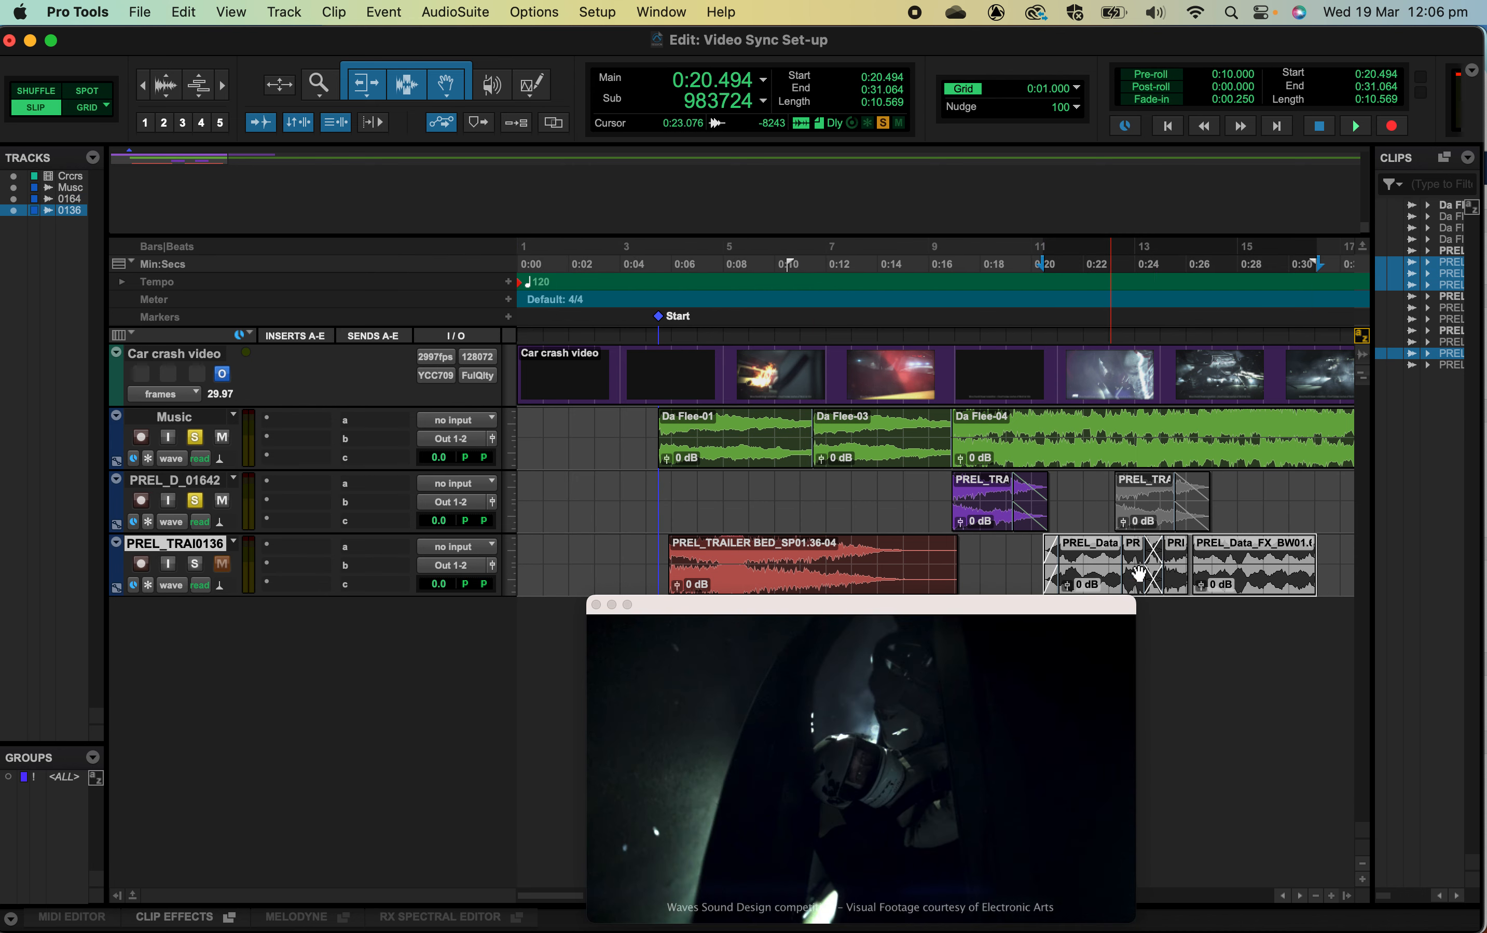
Step: Move the muted trailer hit copy to just before the clip at 0:16.903 and delete its fade
{"action": "left_click", "coordinate": [1139, 520]}
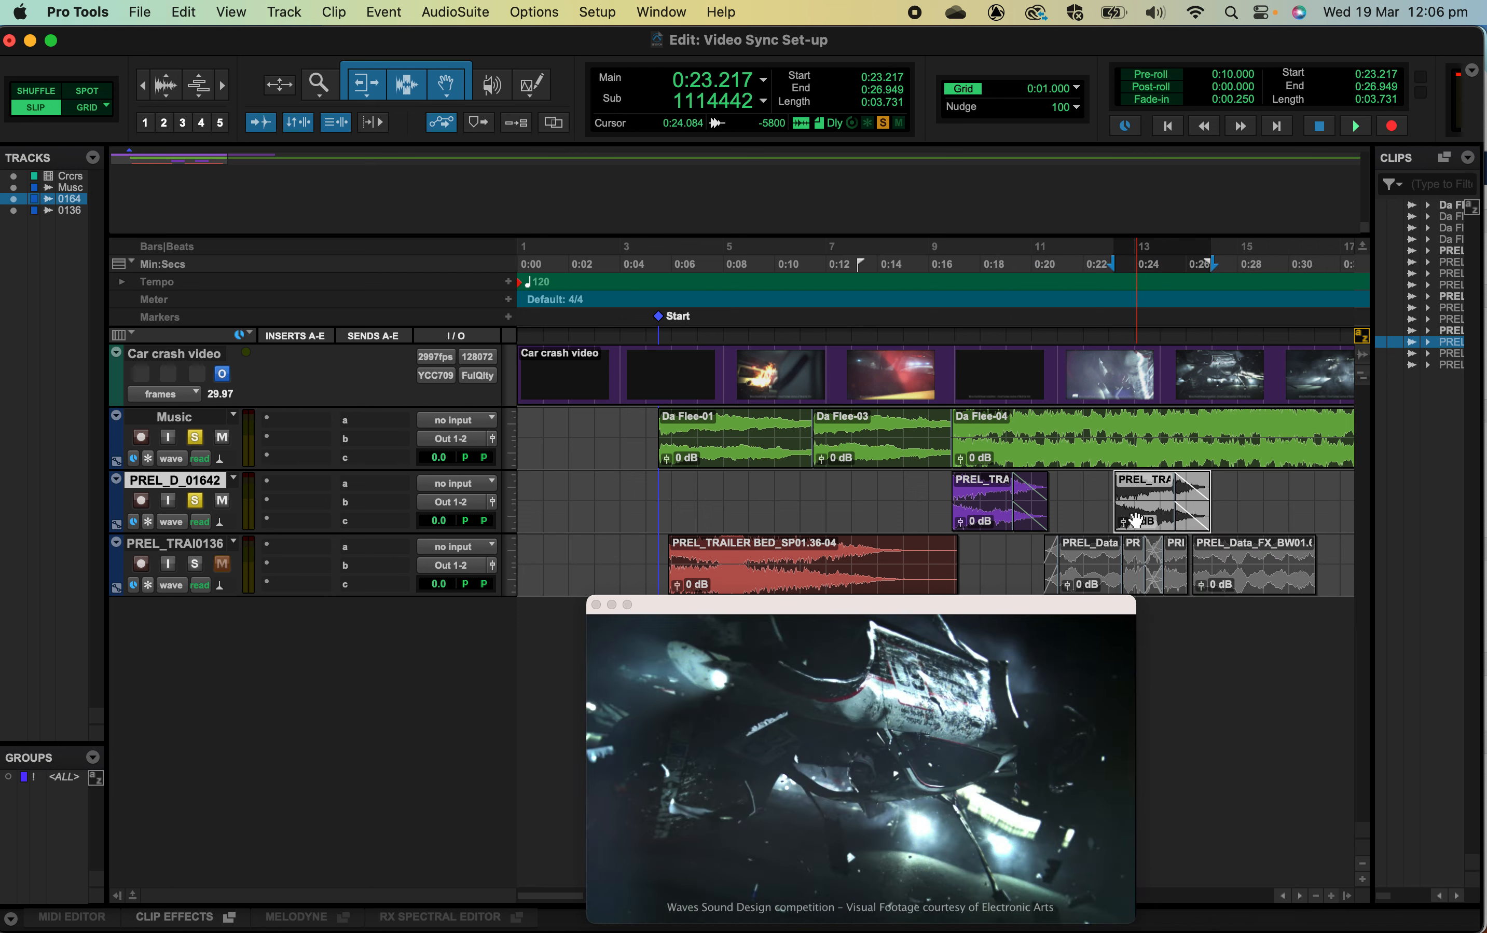
{"action": "left_click_drag", "start_coordinate": [1132, 501], "coordinate": [862, 506]}
{"action": "left_click", "coordinate": [925, 520]}
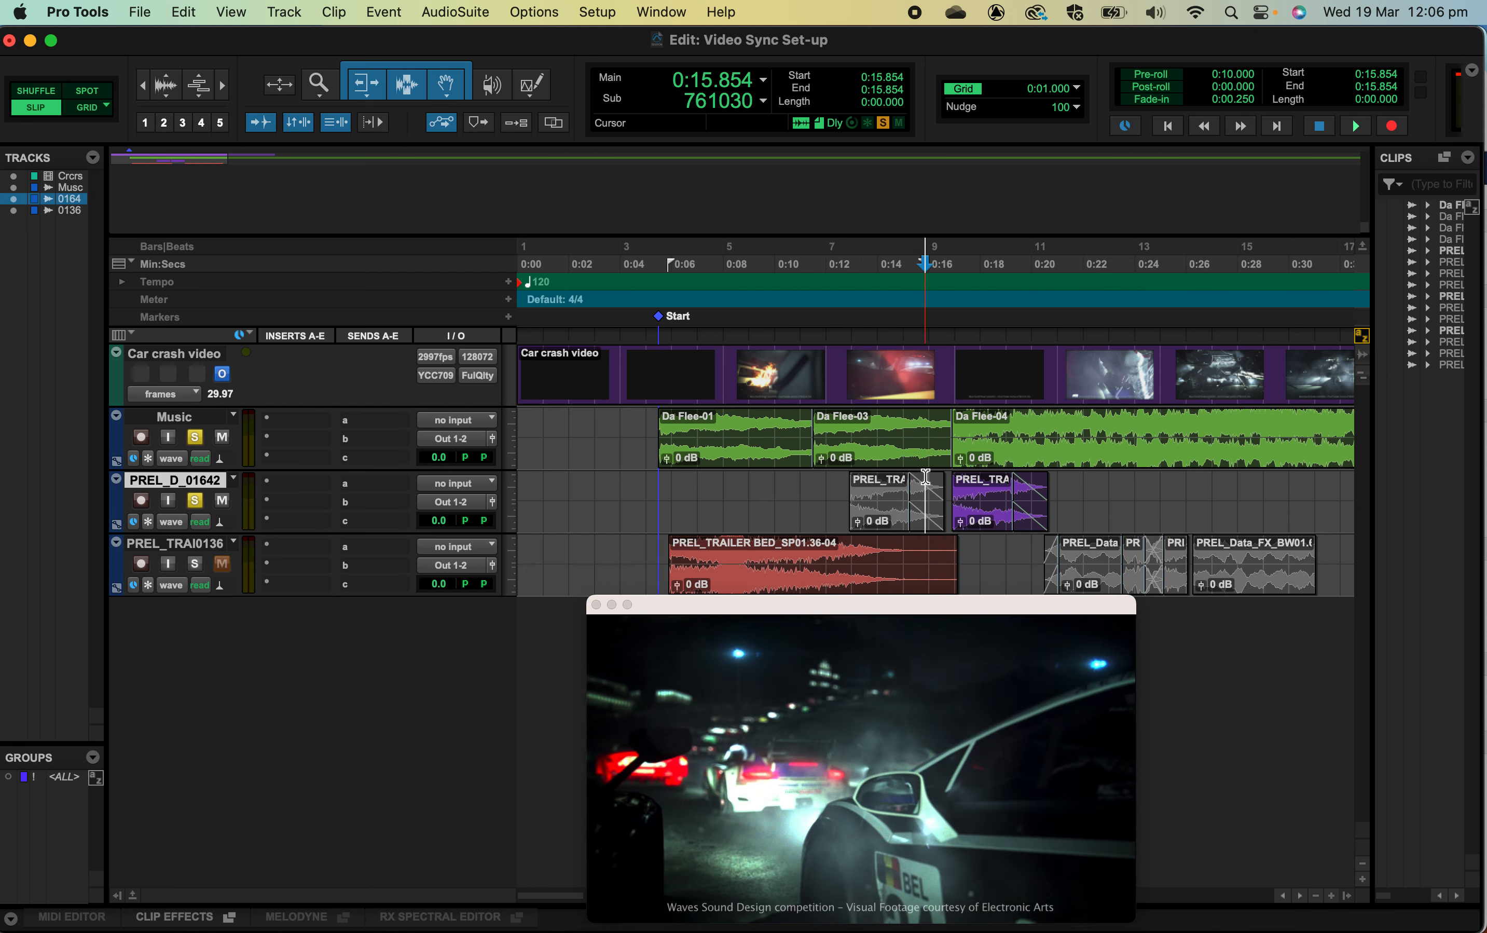
{"action": "key", "text": "Delete"}
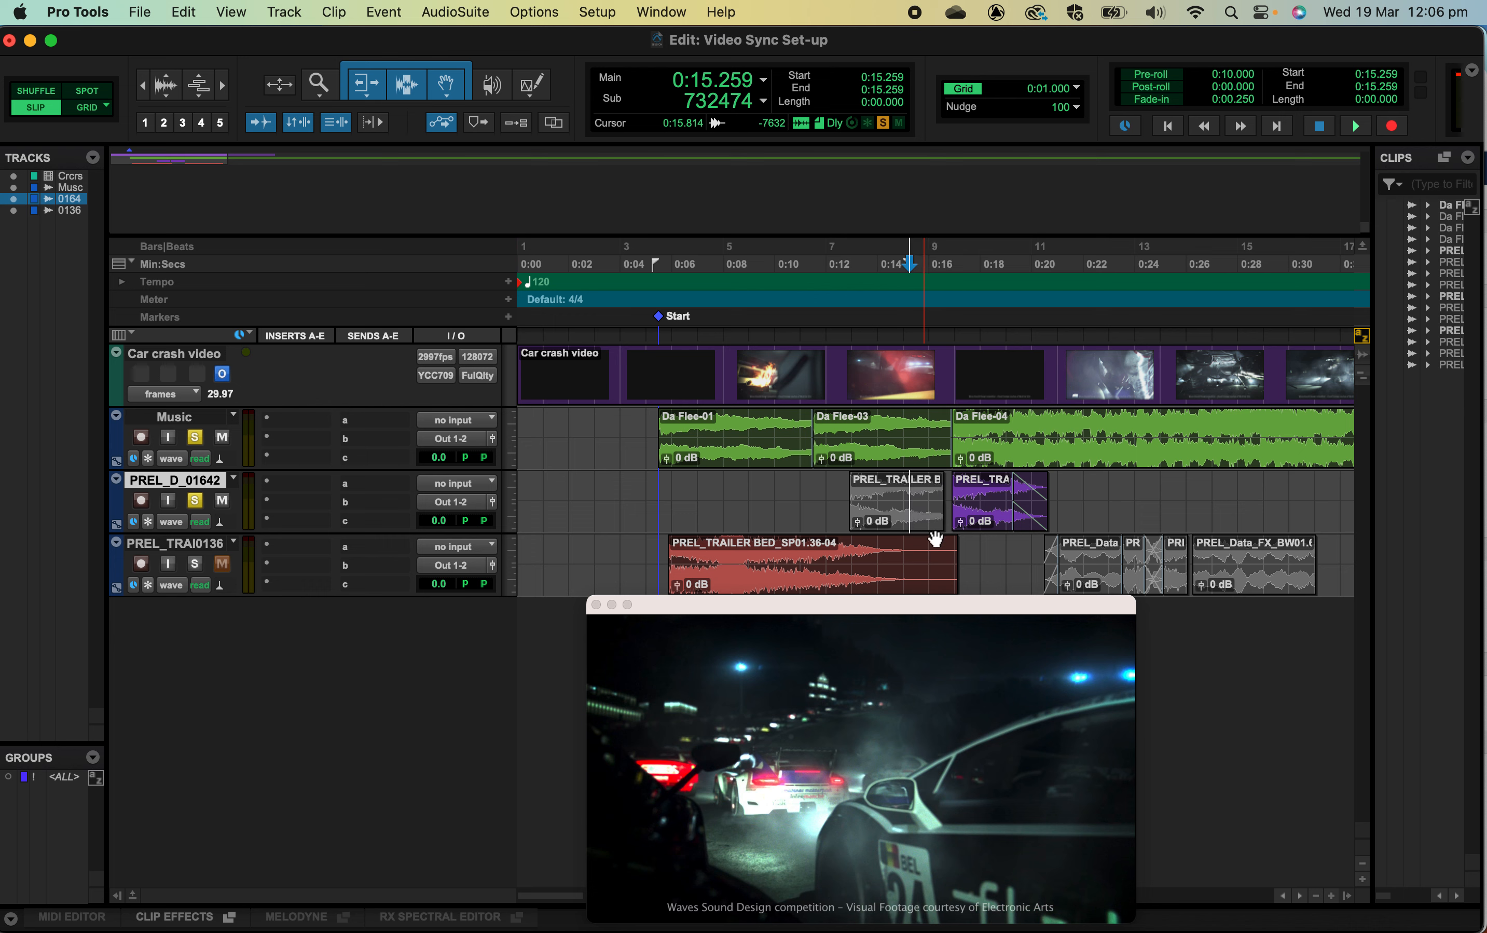
Step: Unmute the trailer hit copy on PREL_D_01642 and play the transition from 0:12.465
{"action": "left_click", "coordinate": [906, 515]}
{"action": "left_click", "coordinate": [840, 492]}
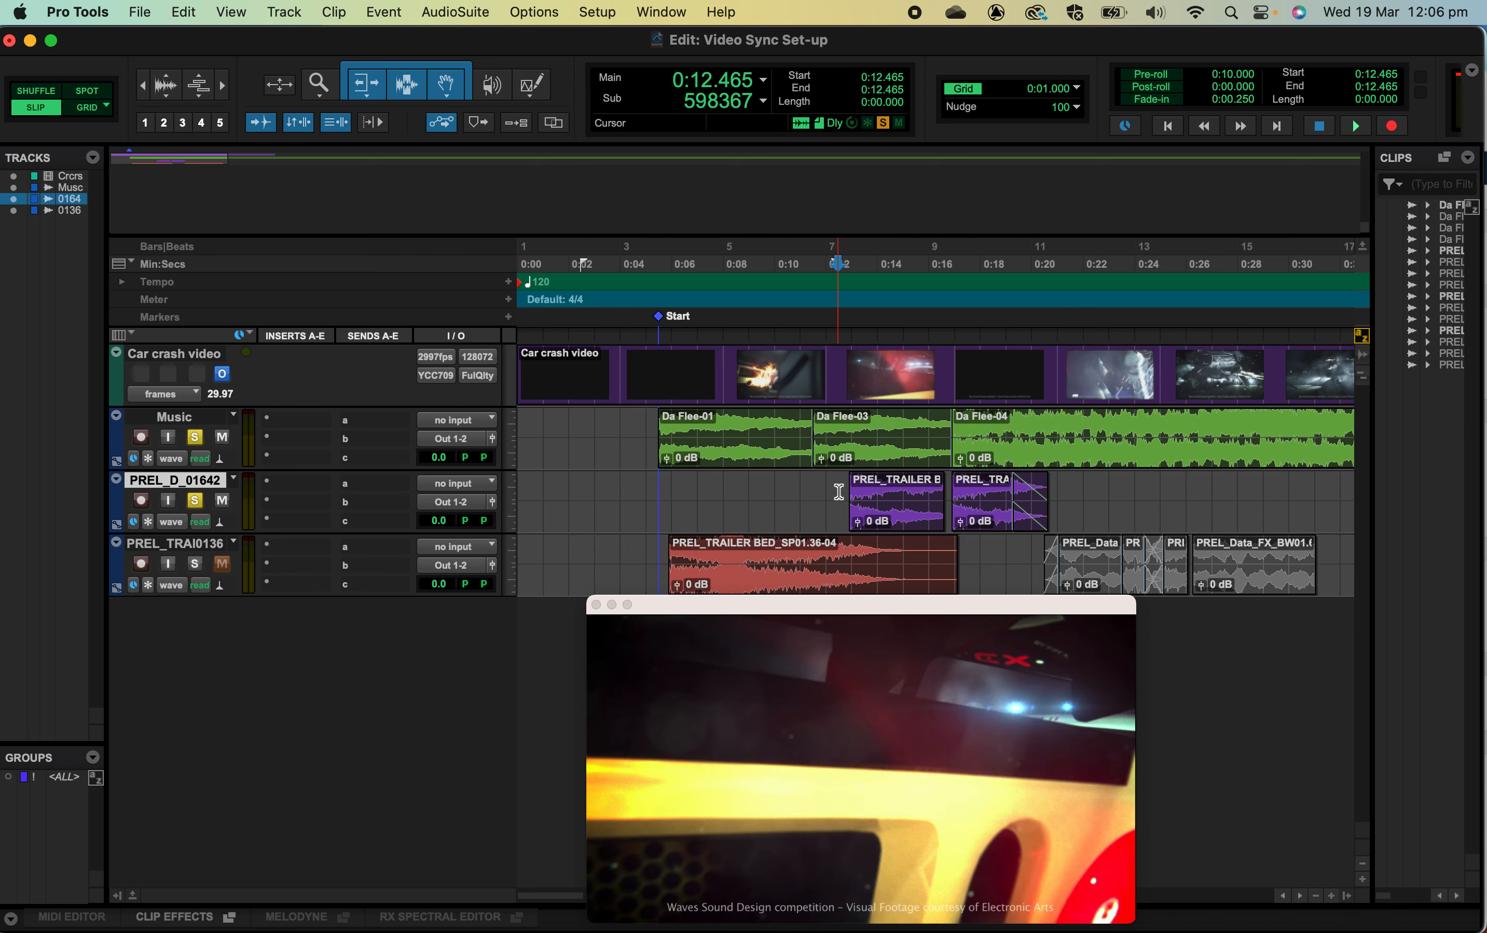
{"action": "key", "text": "space"}
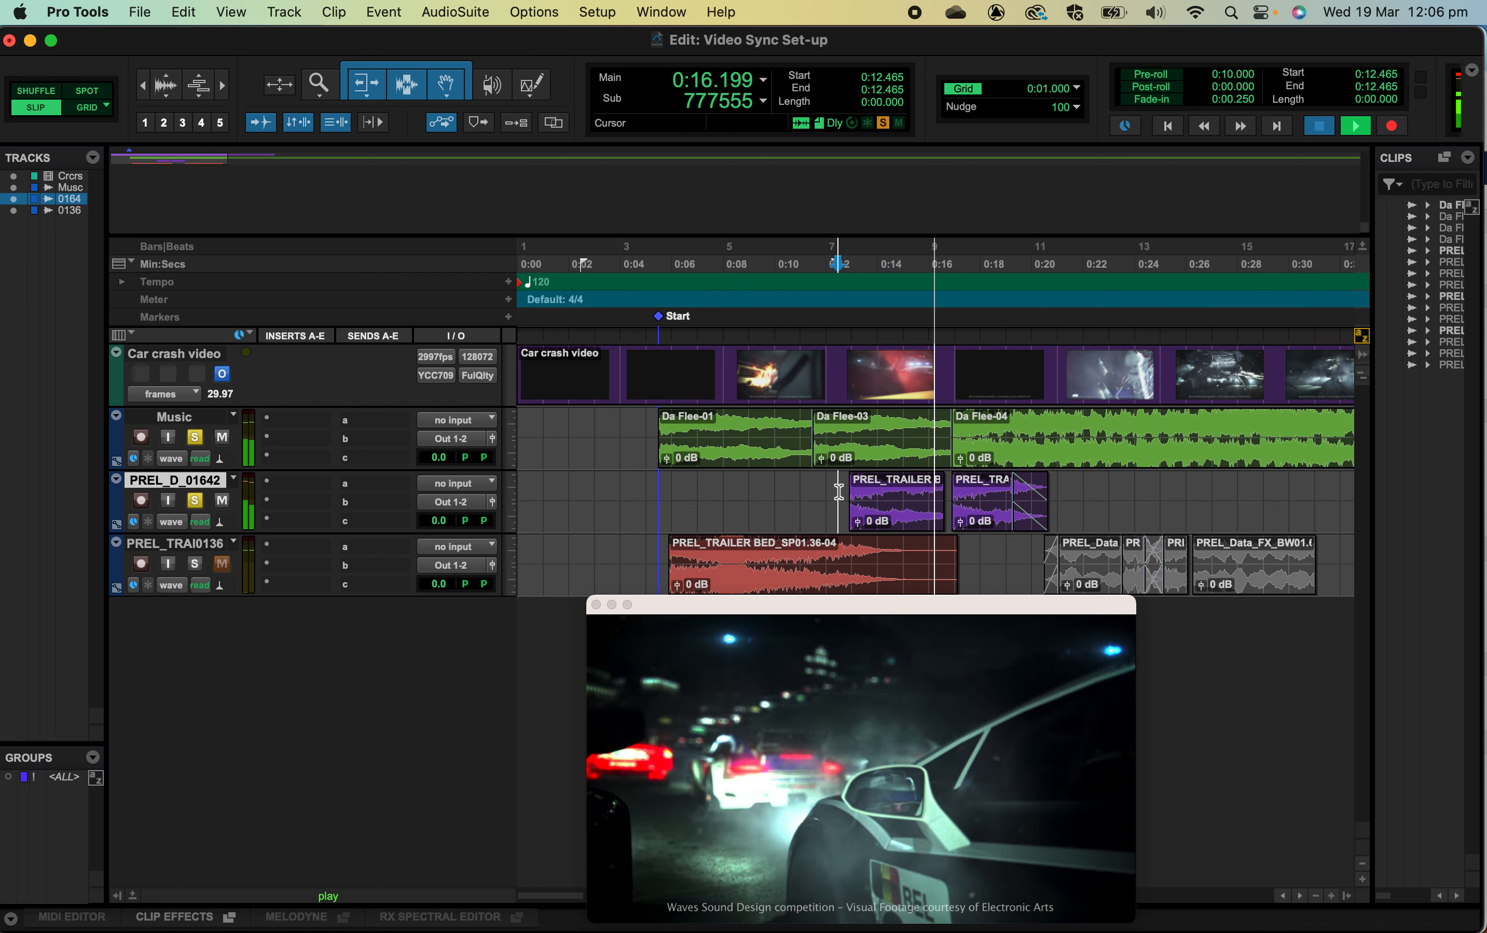
{"action": "key", "text": "space"}
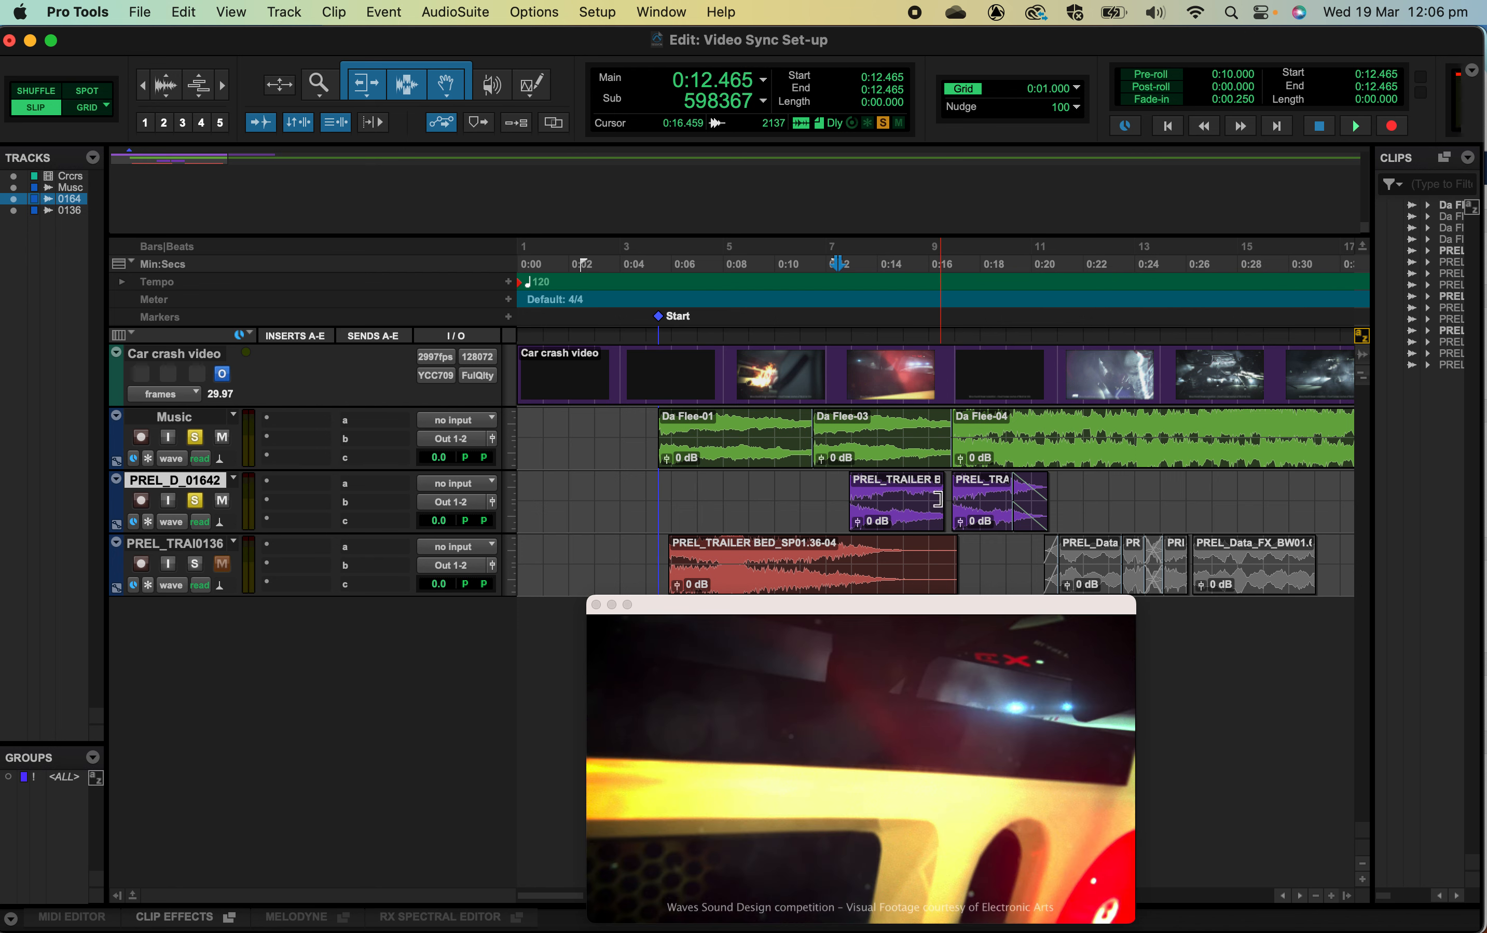
Step: Preview the AudioSuite Reverse effect on the first trailer hit clip on PREL_D_01642 and render it in the playlist
{"action": "left_click", "coordinate": [924, 517]}
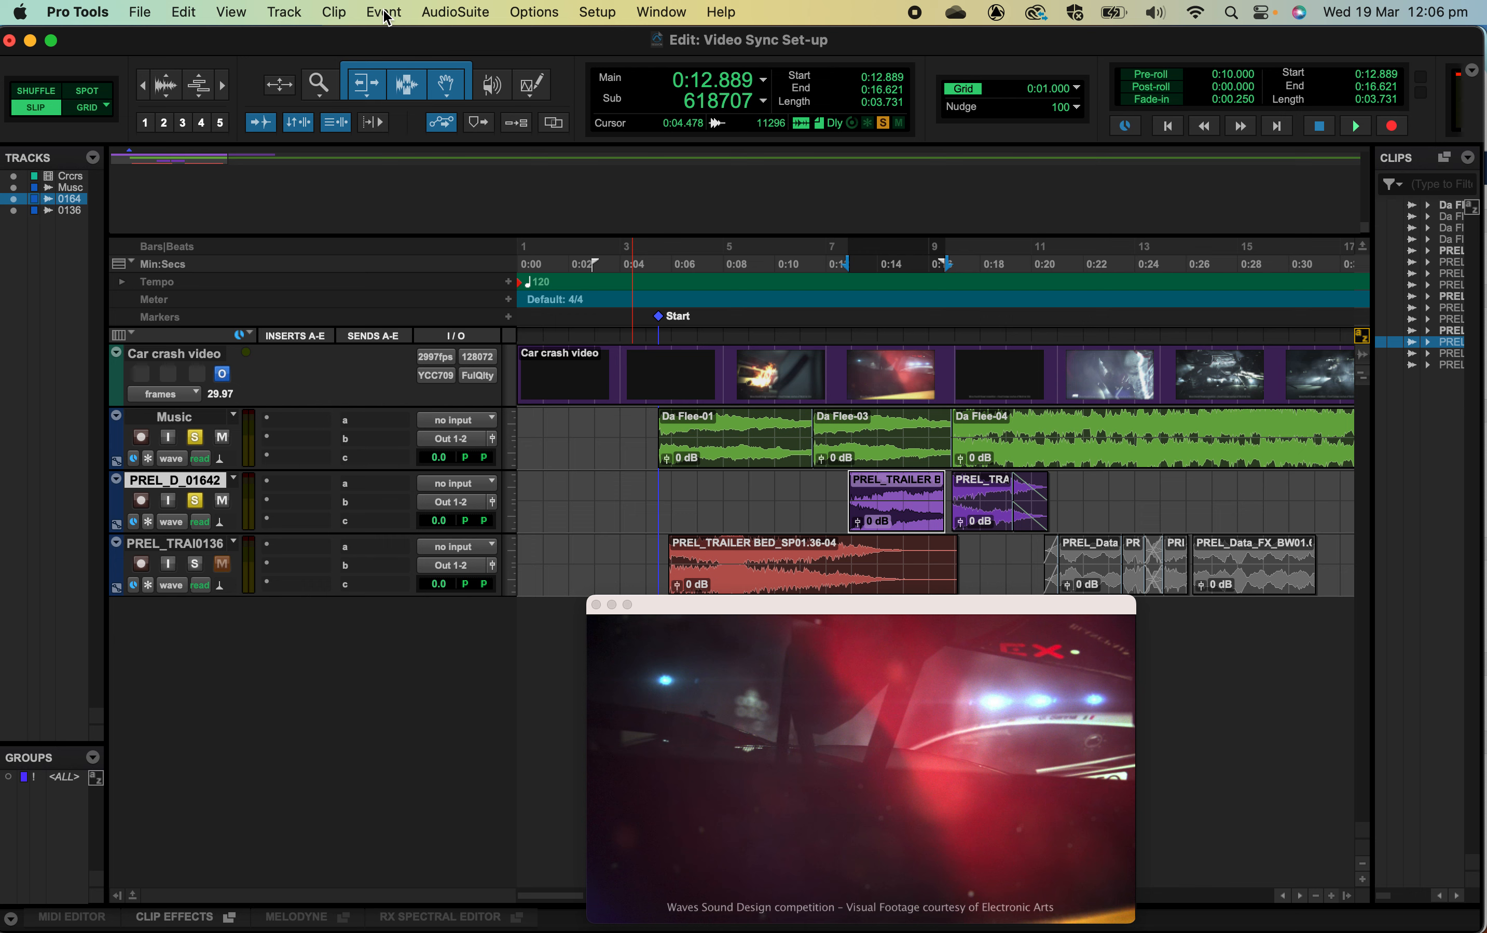
{"action": "left_click", "coordinate": [435, 15]}
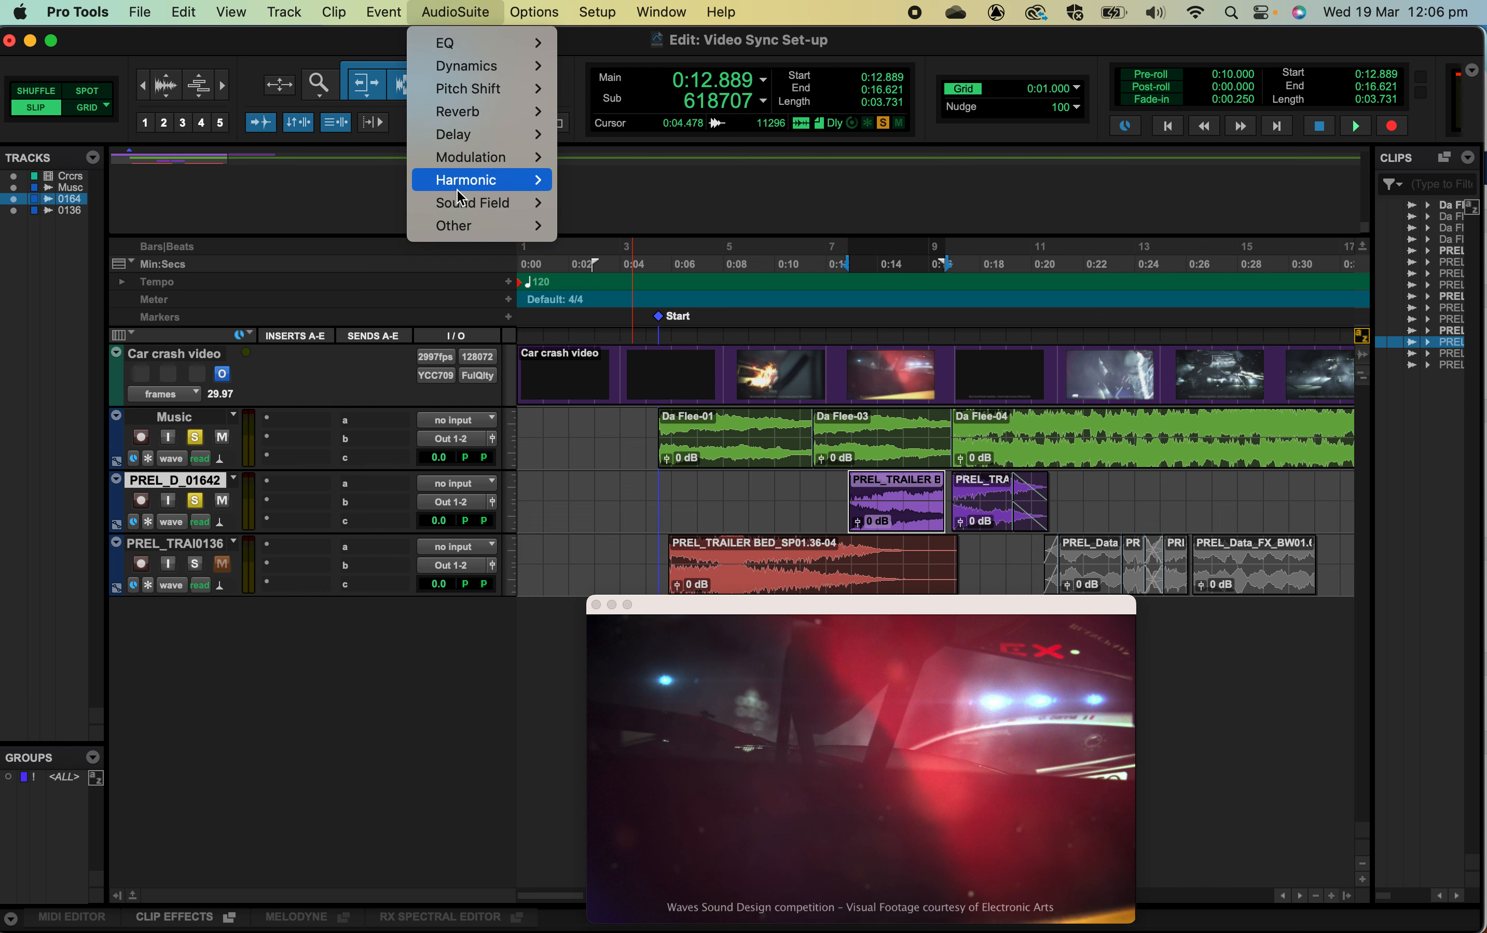
{"action": "mouse_move", "coordinate": [536, 225]}
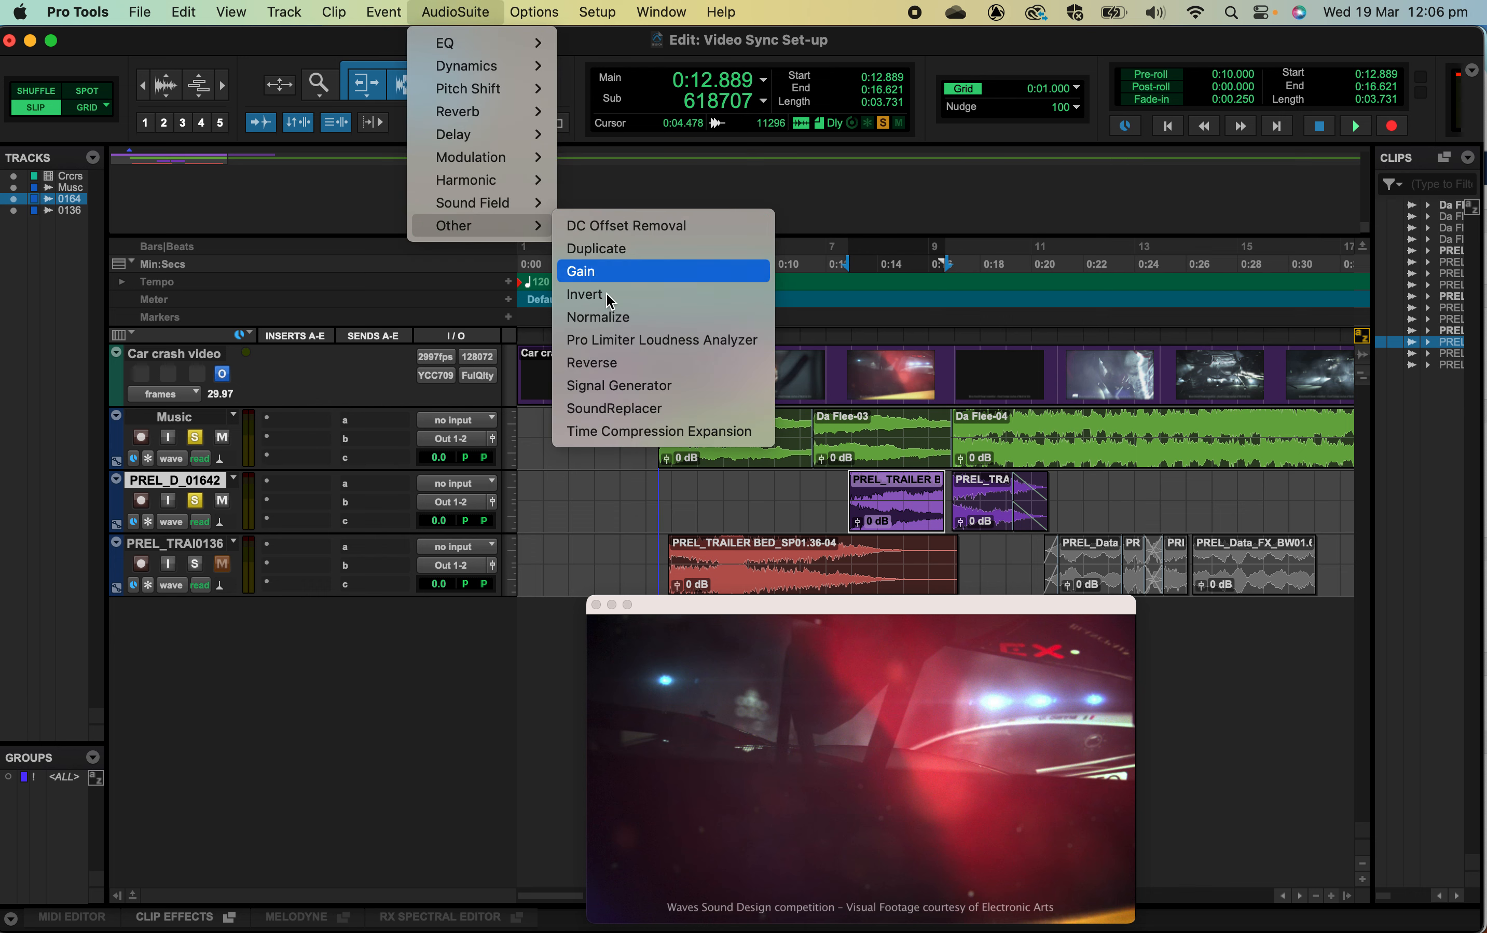
{"action": "left_click", "coordinate": [610, 365]}
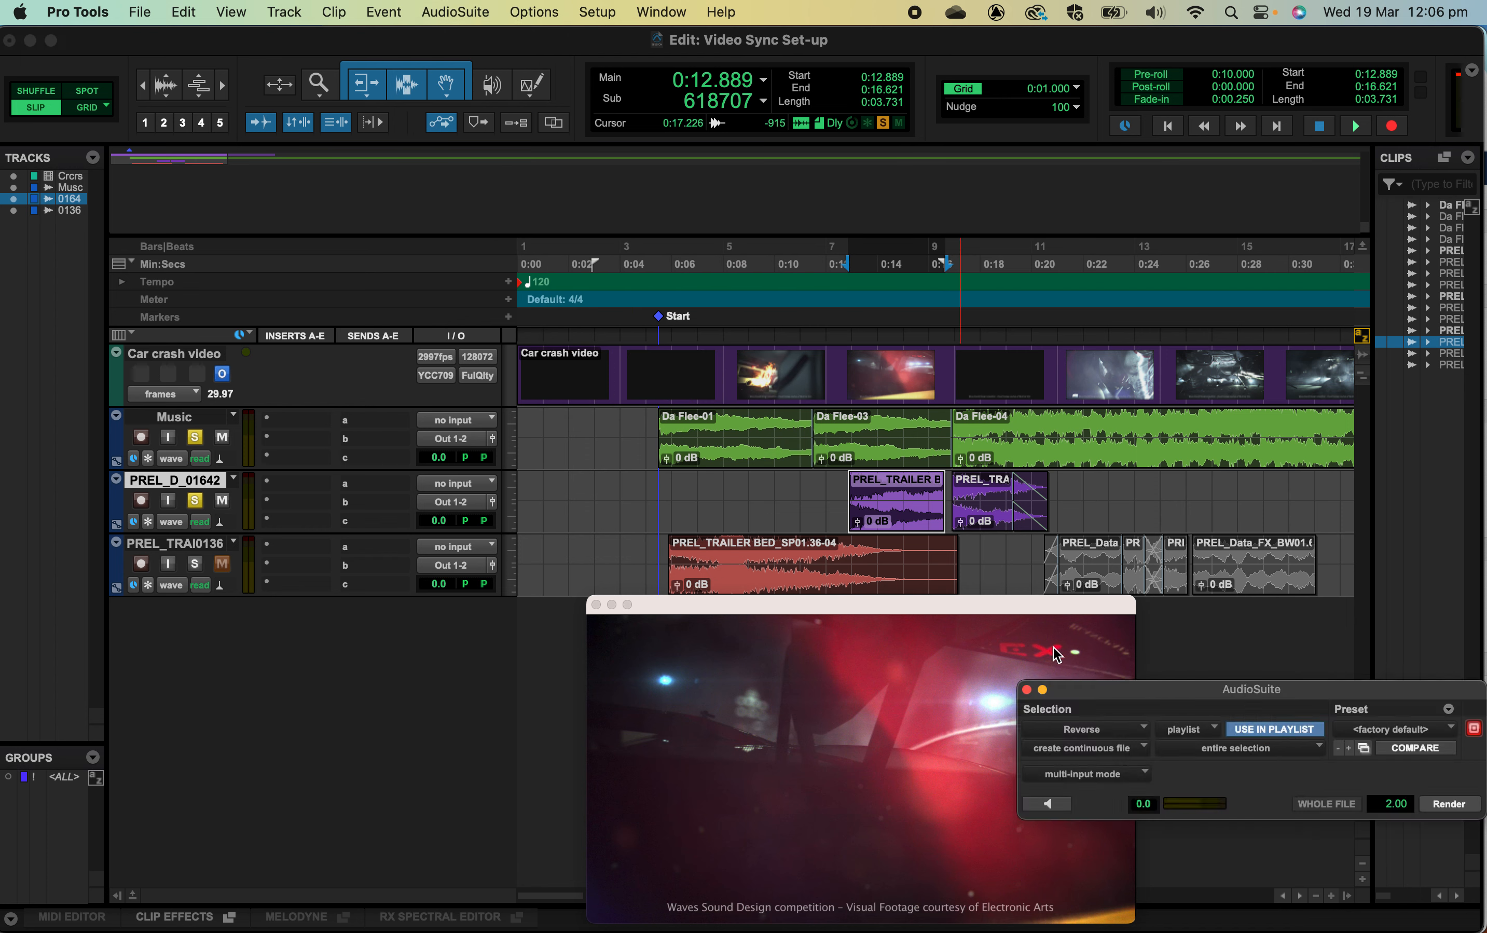
{"action": "left_click", "coordinate": [1048, 803]}
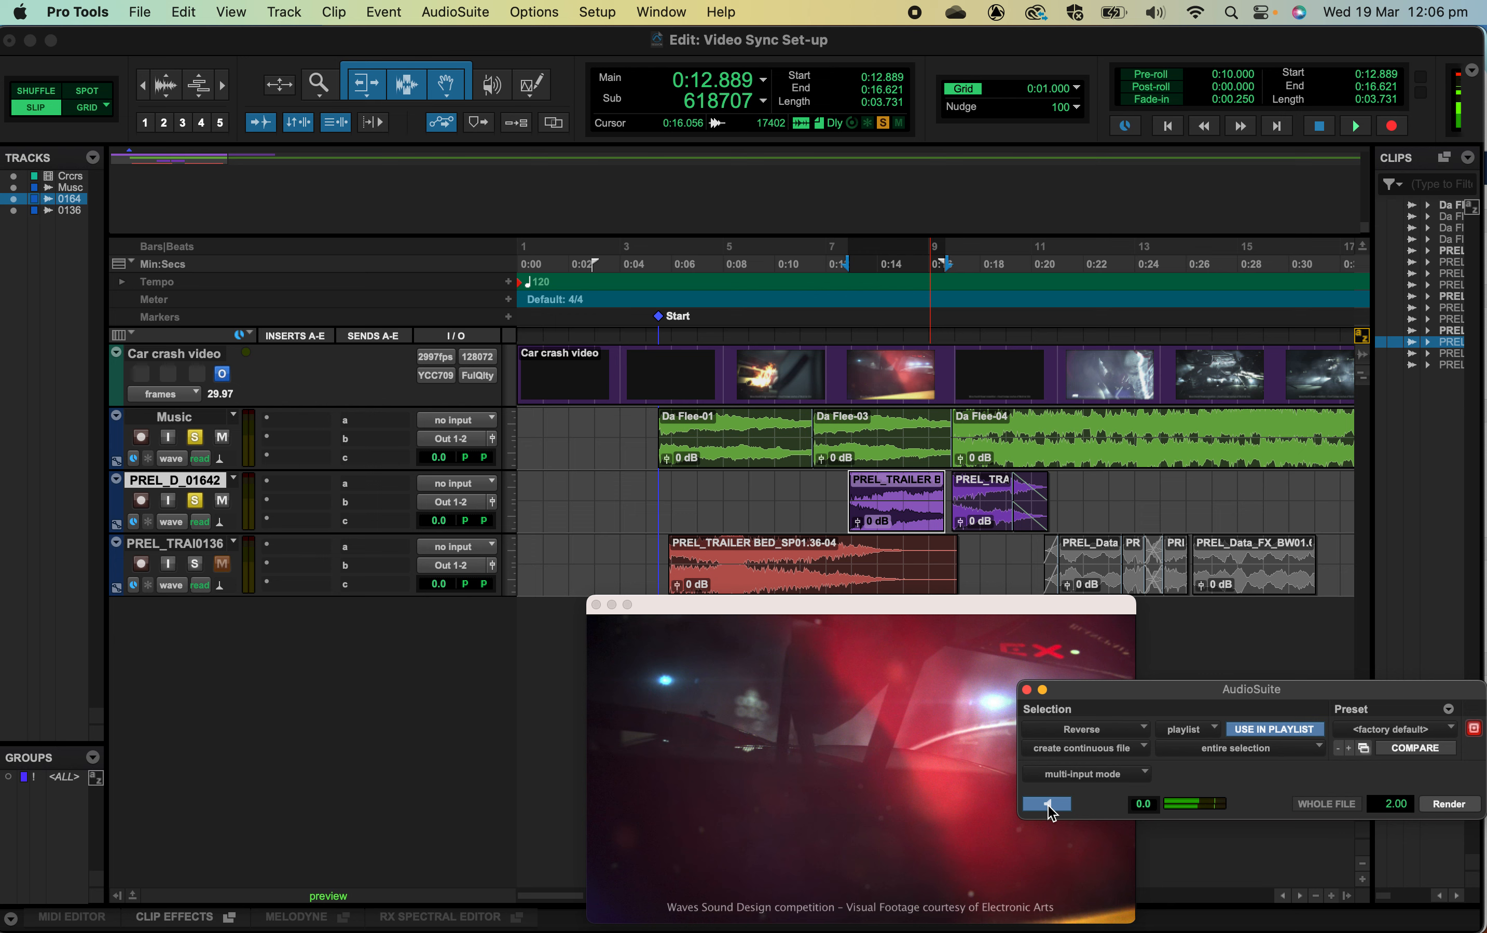
{"action": "left_click", "coordinate": [1047, 804]}
{"action": "left_click", "coordinate": [1444, 803]}
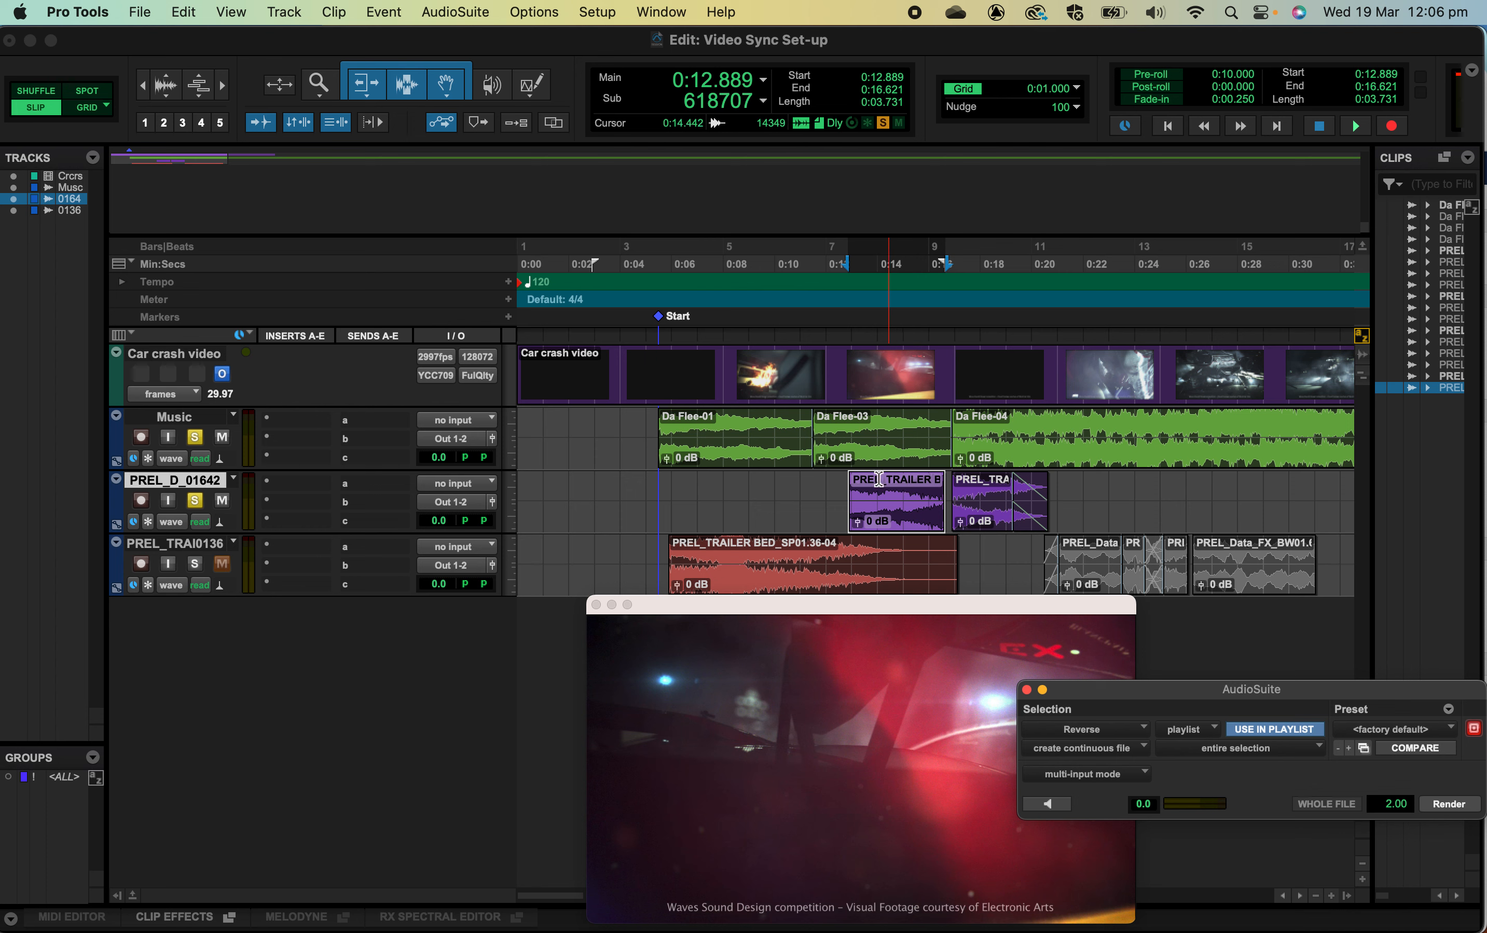
Step: Fade in the reversed trailer hit across its full length and, in Shuffle mode, butt it against the following hit at 0:16.903
{"action": "left_click_drag", "start_coordinate": [855, 479], "coordinate": [955, 469]}
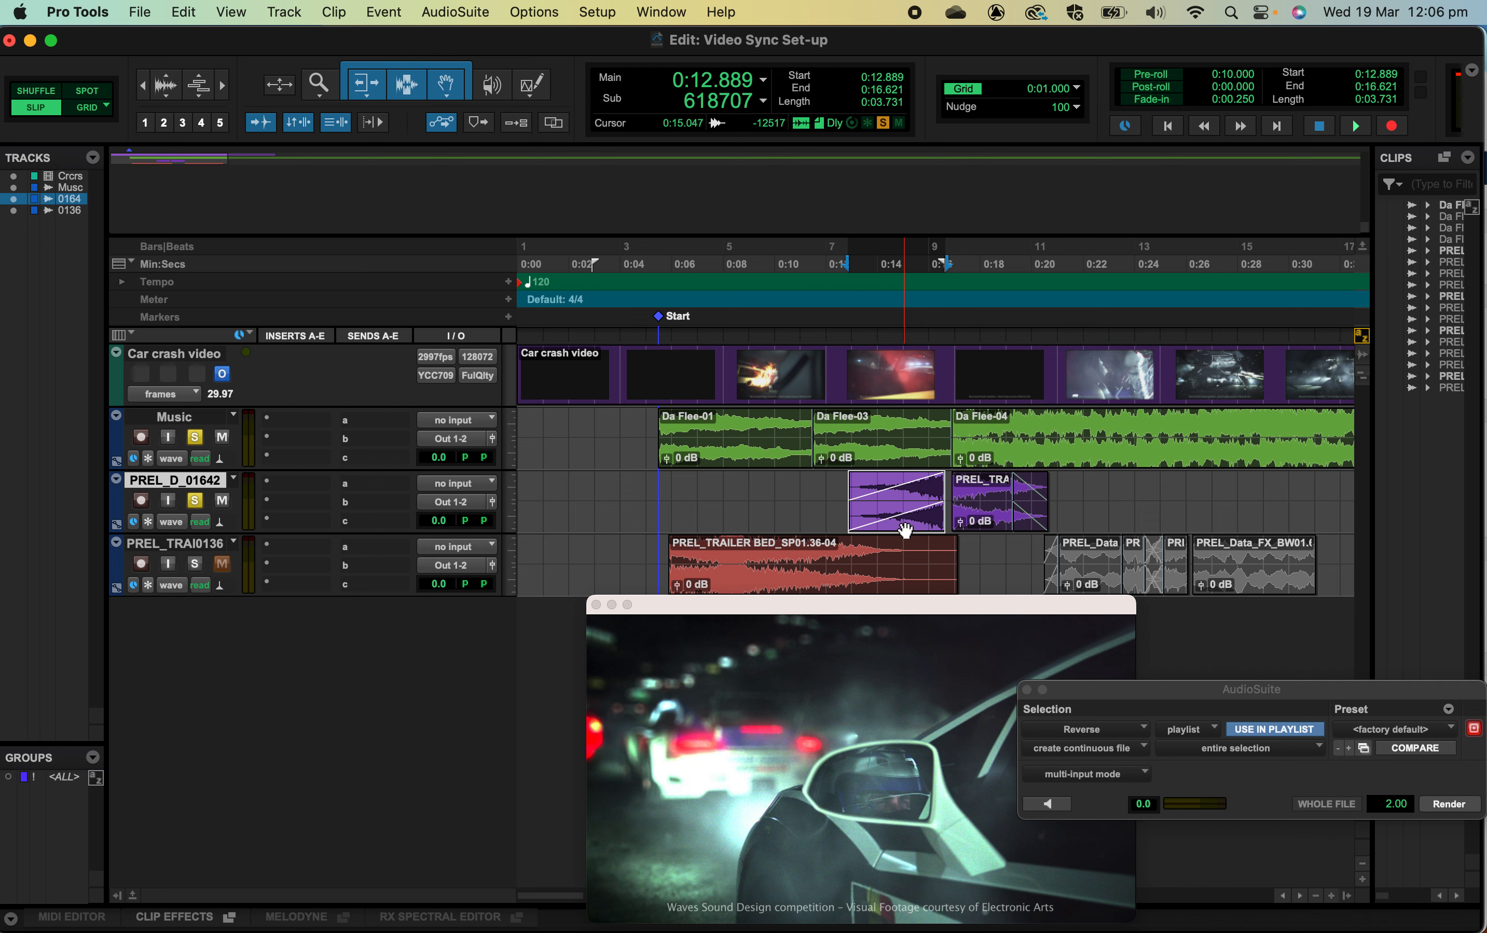
{"action": "left_click", "coordinate": [52, 96]}
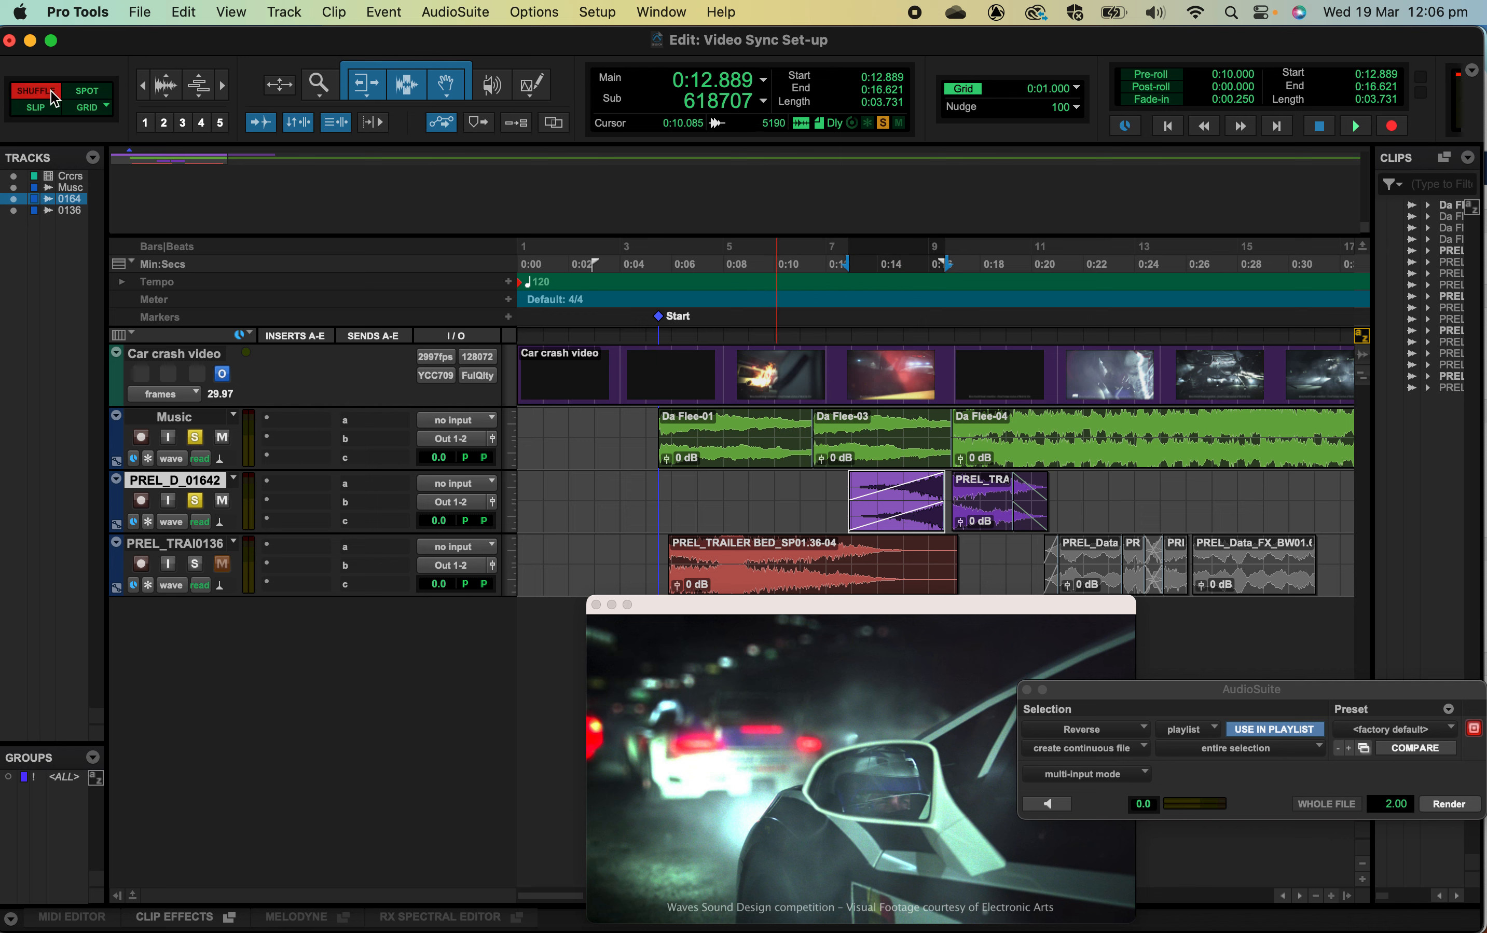
{"action": "left_click", "coordinate": [914, 531]}
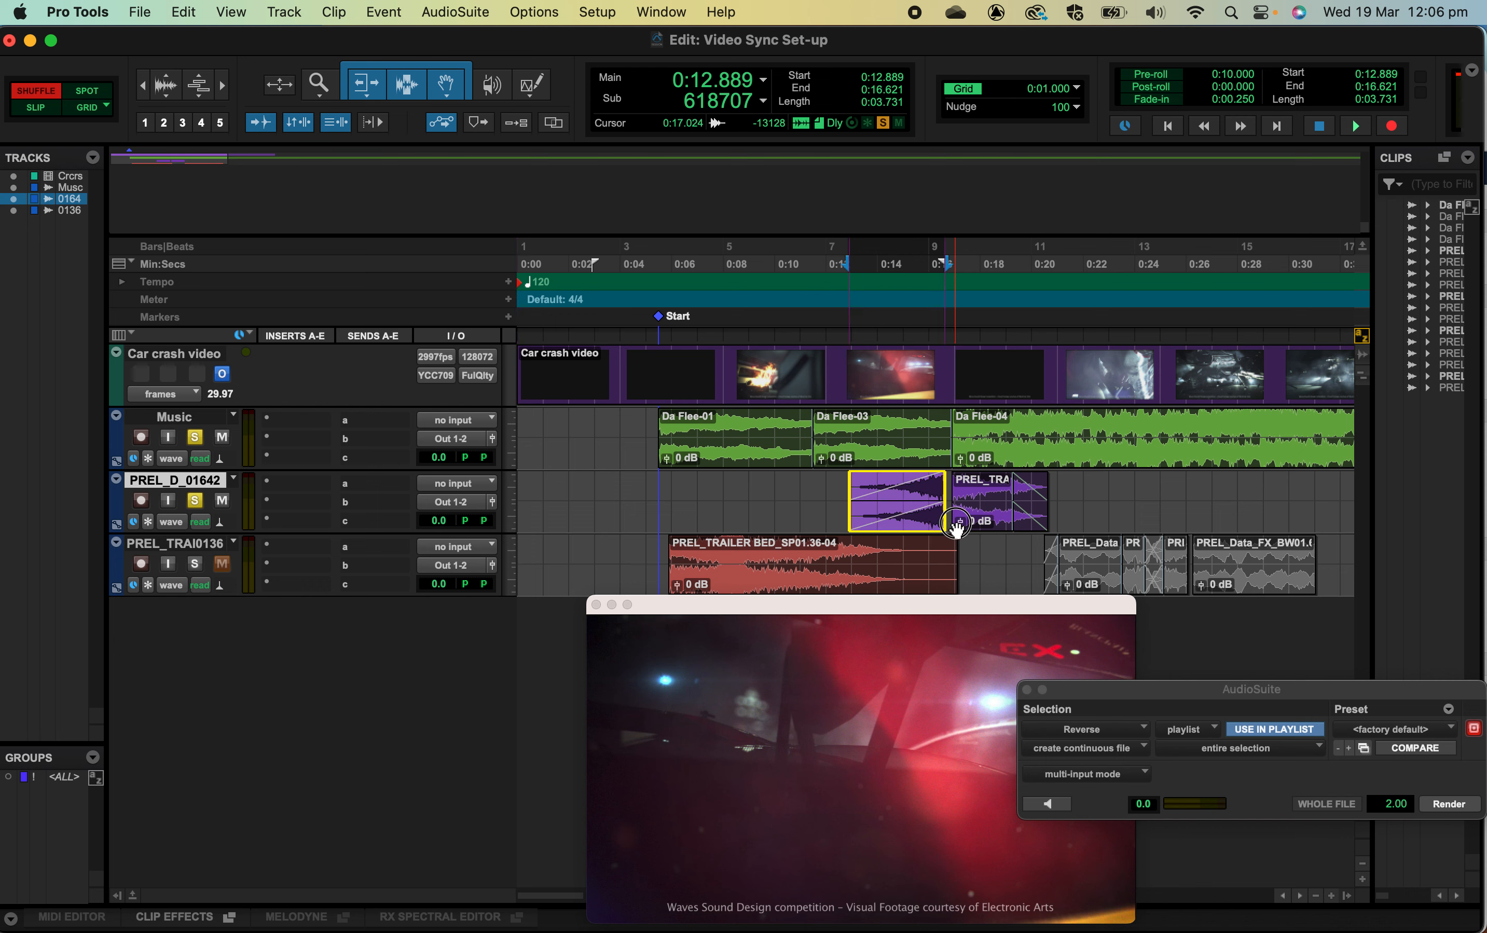
{"action": "mouse_move", "coordinate": [970, 487]}
{"action": "left_mouse_down"}
{"action": "mouse_move", "coordinate": [831, 494]}
{"action": "mouse_move", "coordinate": [982, 496]}
{"action": "left_mouse_up"}
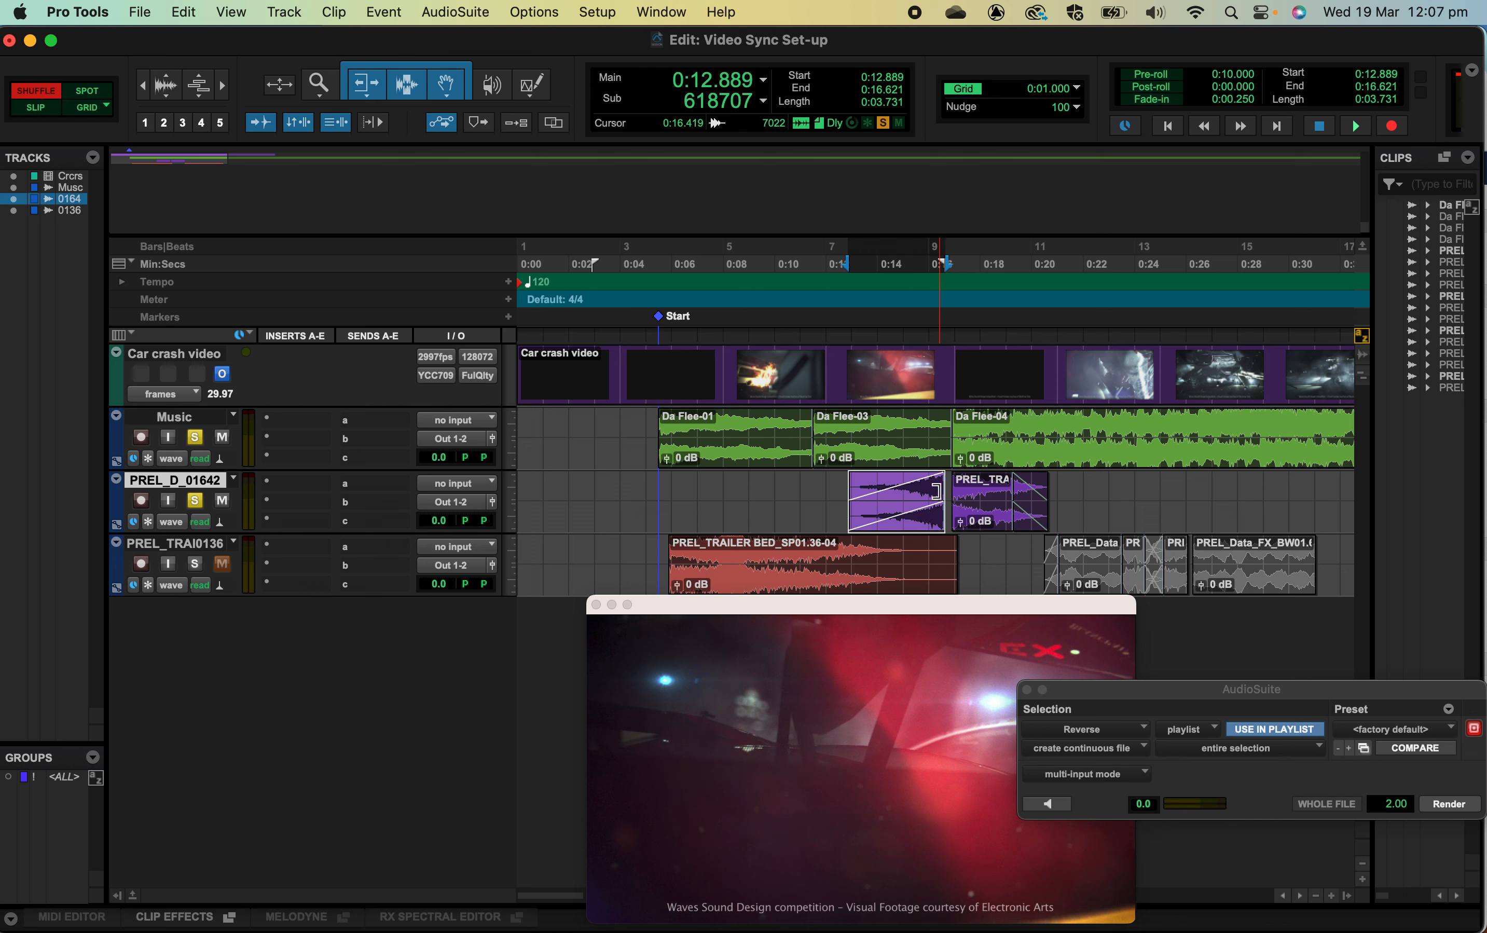
{"action": "left_click_drag", "start_coordinate": [938, 490], "coordinate": [983, 524]}
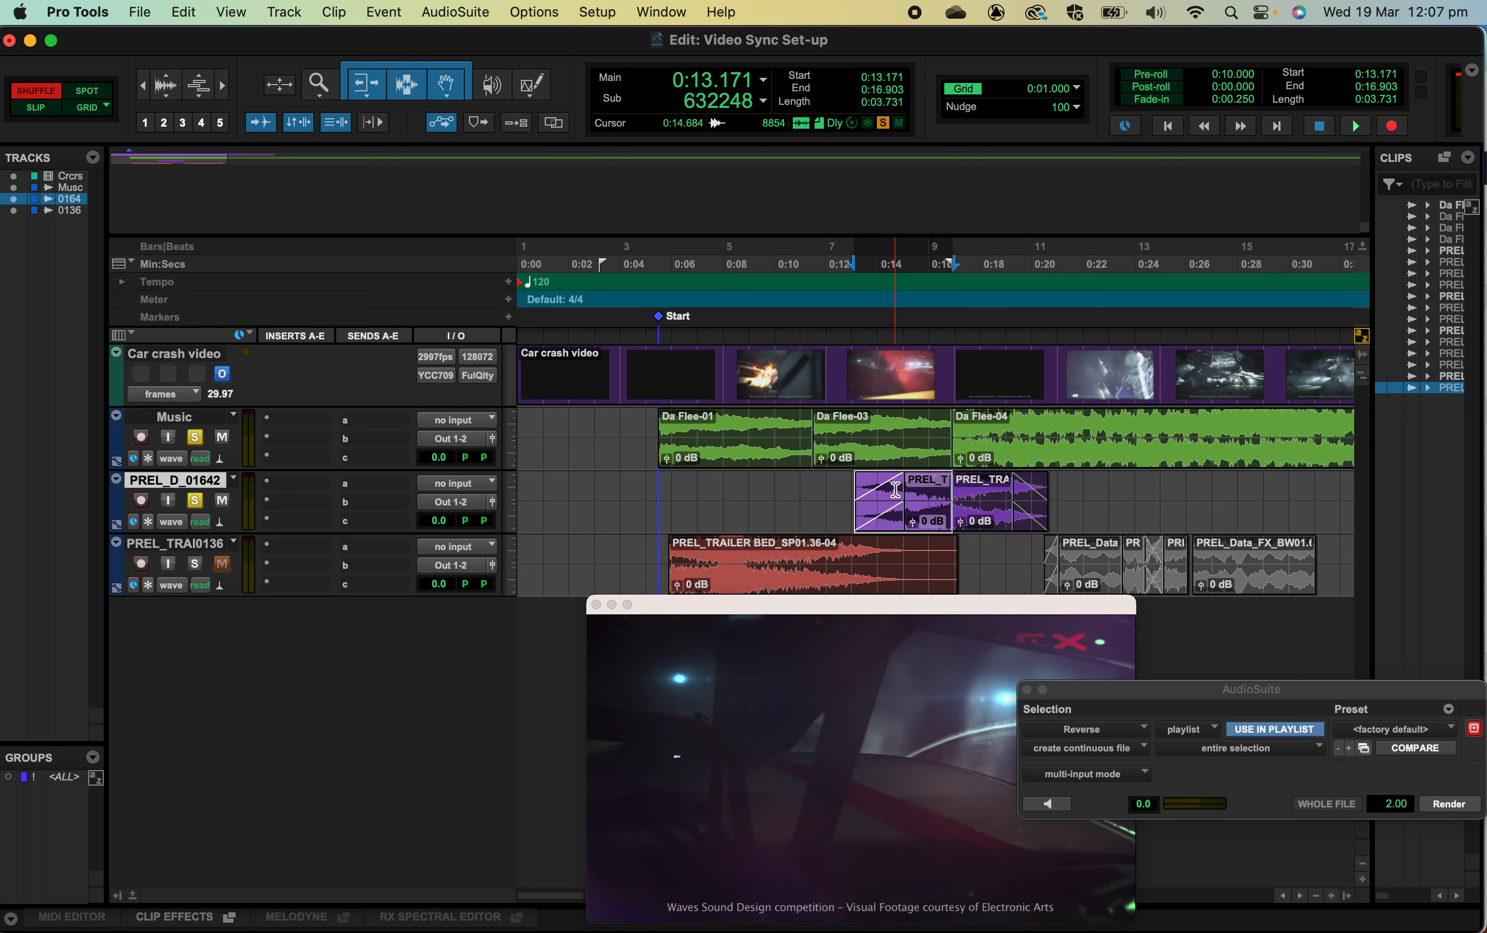
{"action": "left_click_drag", "start_coordinate": [899, 488], "coordinate": [966, 487]}
Step: Return to Slip mode and play the reversed hit's build-up into the cut from 0:12.708
{"action": "left_click", "coordinate": [844, 487]}
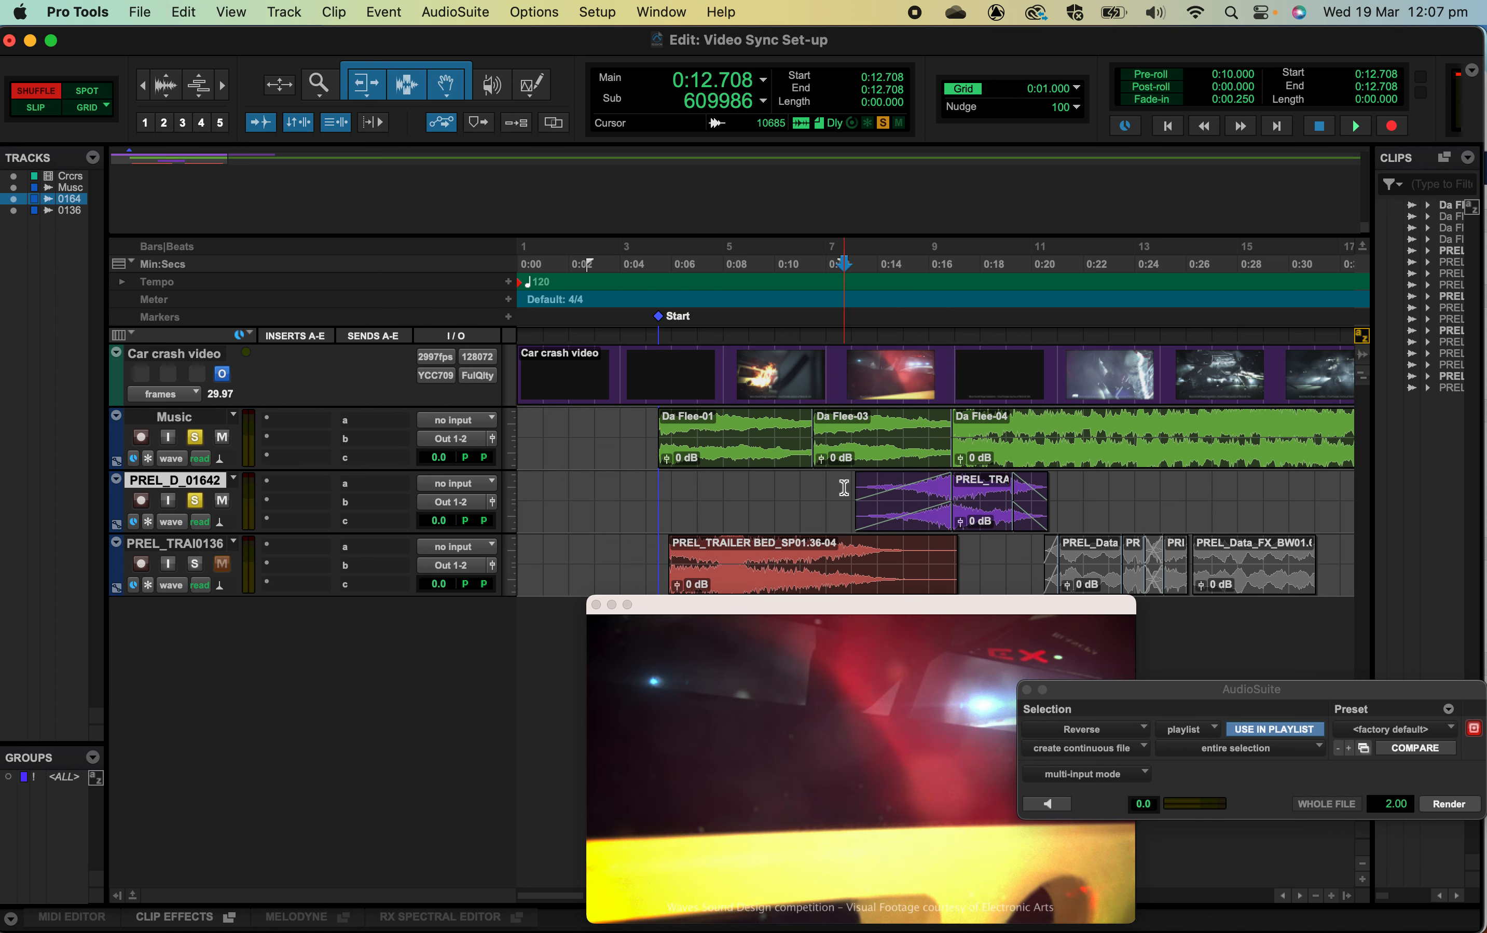
{"action": "left_click", "coordinate": [47, 111]}
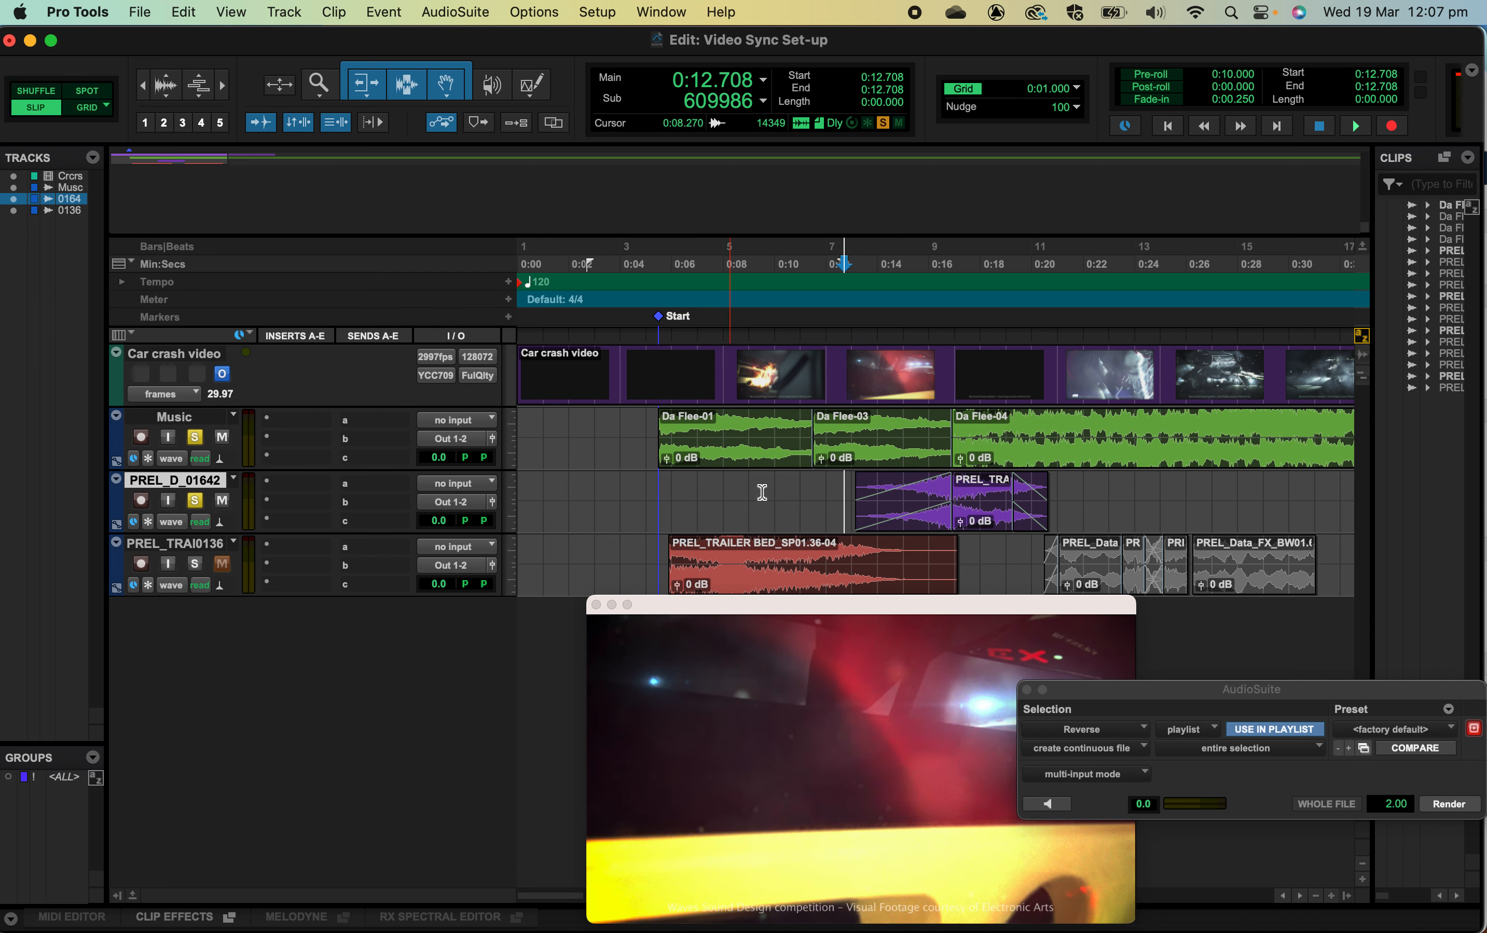
{"action": "key", "text": "space"}
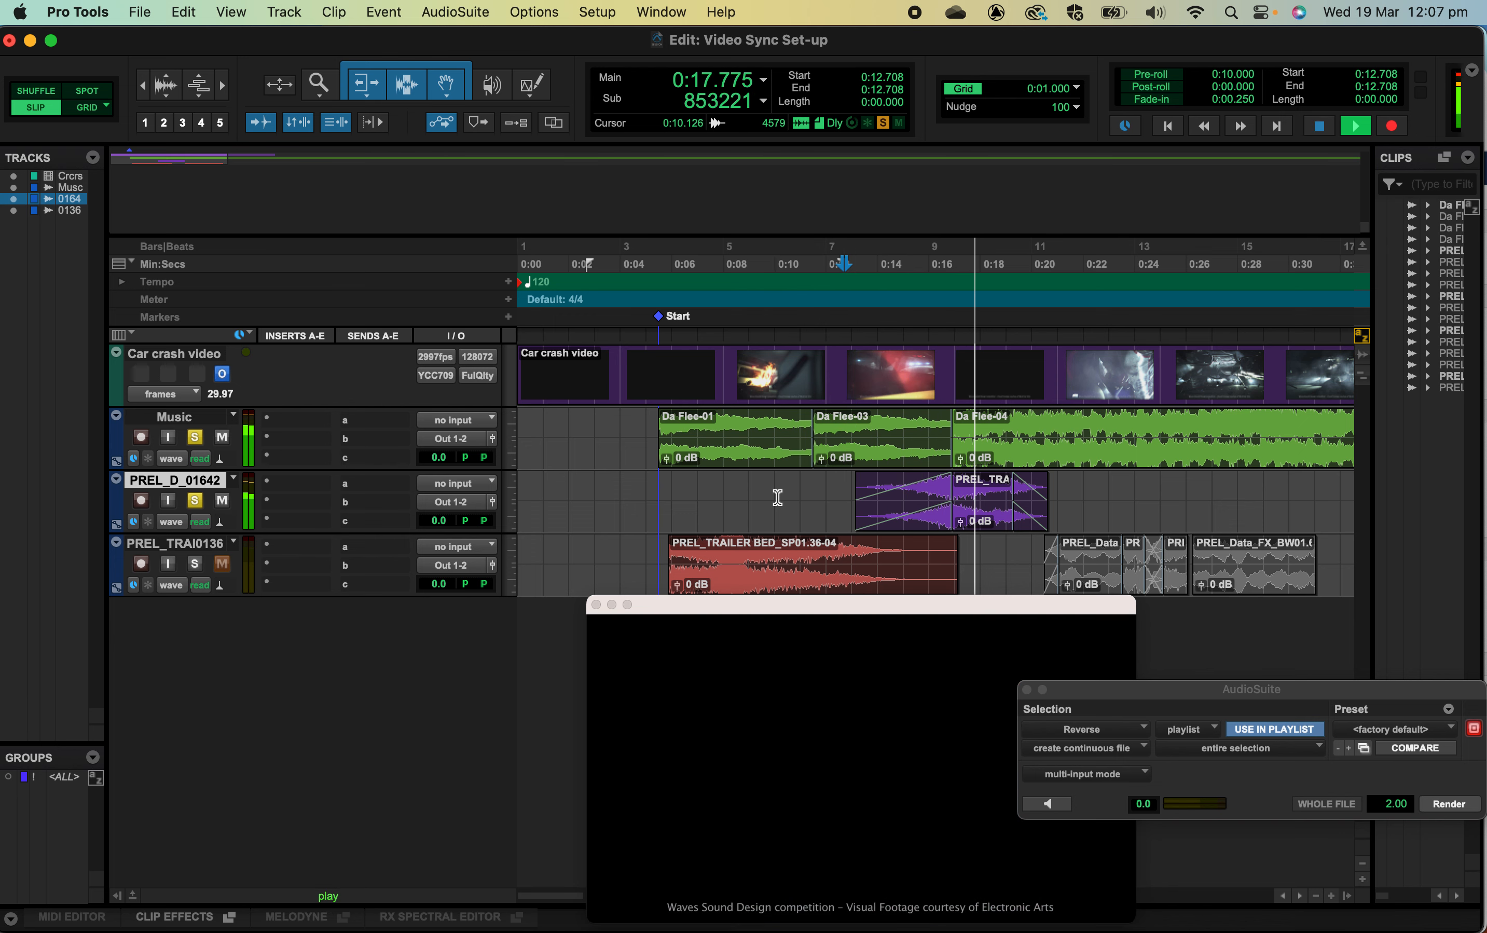
{"action": "key", "text": "space"}
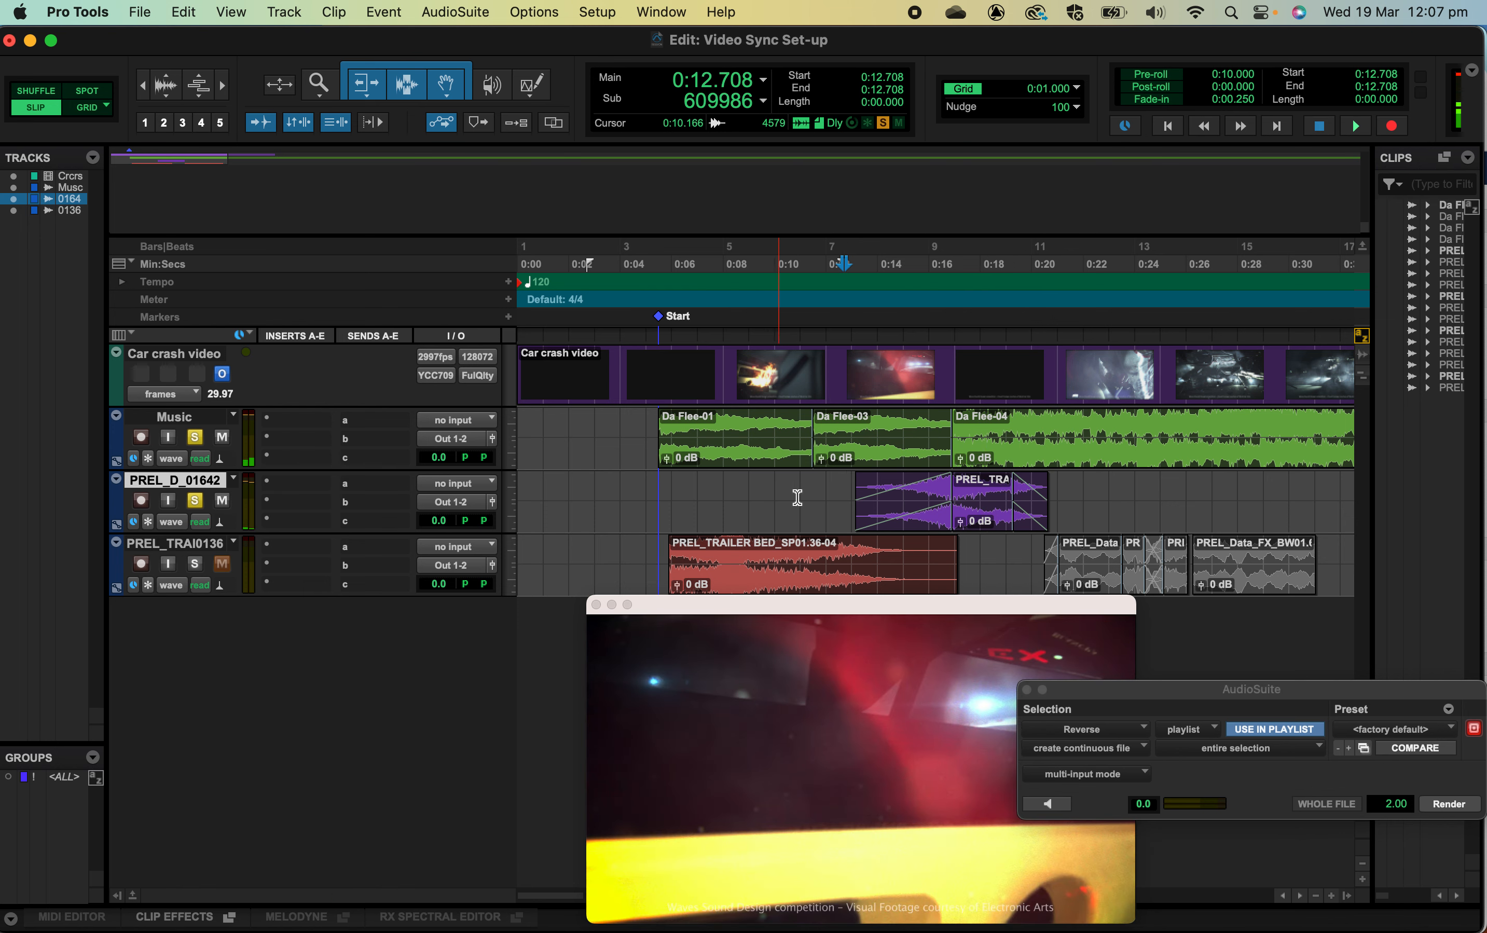
Step: Consolidate the reversed trailer hit with its fade into one clip and close the AudioSuite window
{"action": "left_click", "coordinate": [906, 527]}
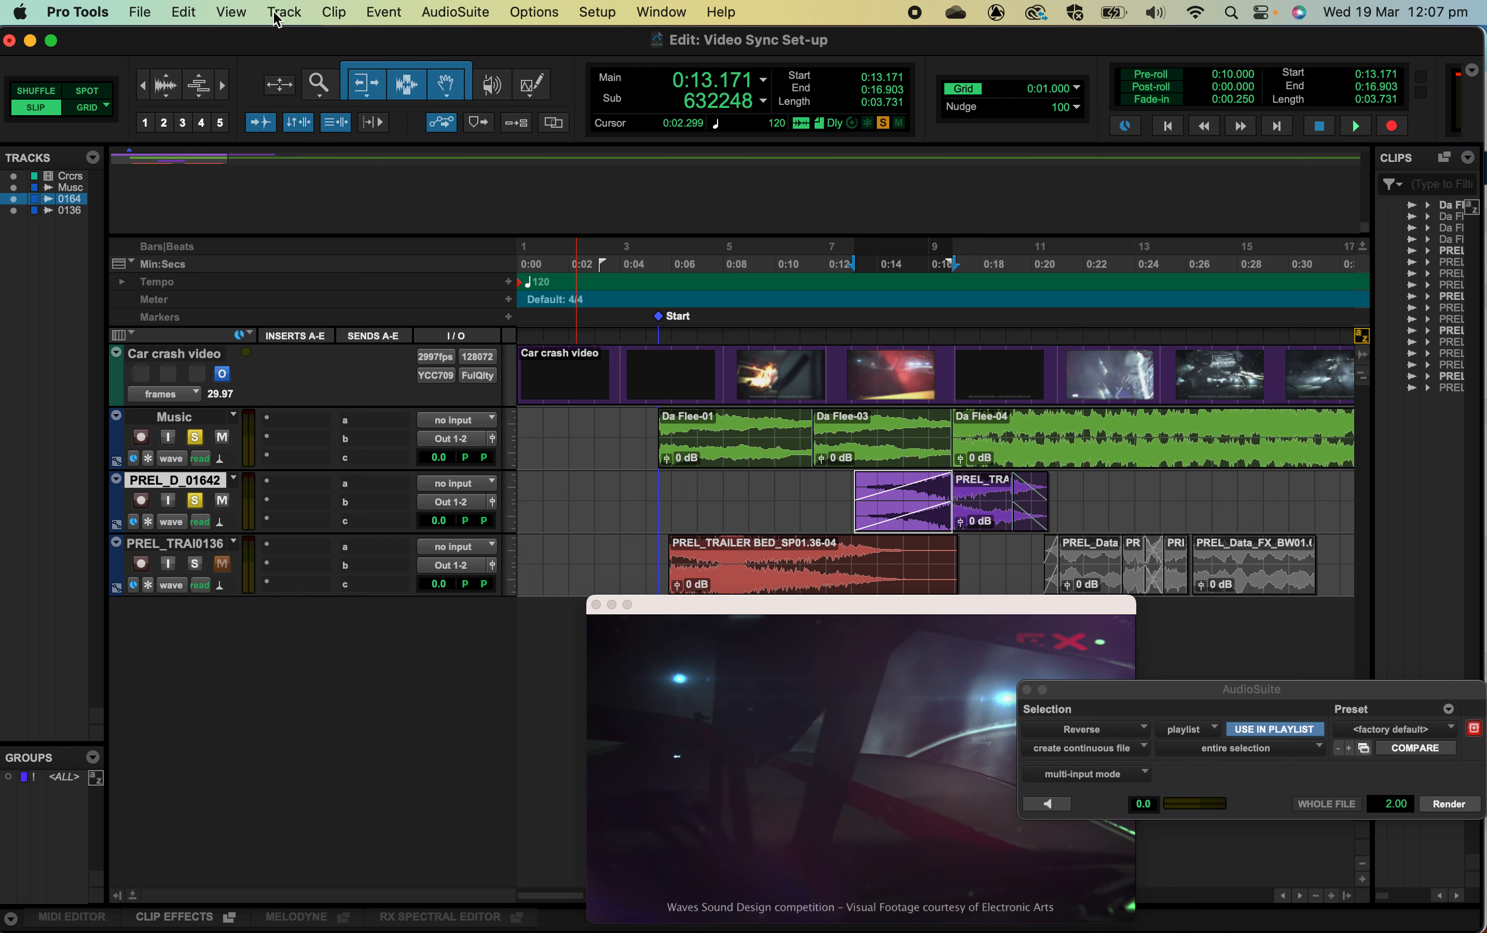
{"action": "left_click", "coordinate": [185, 13]}
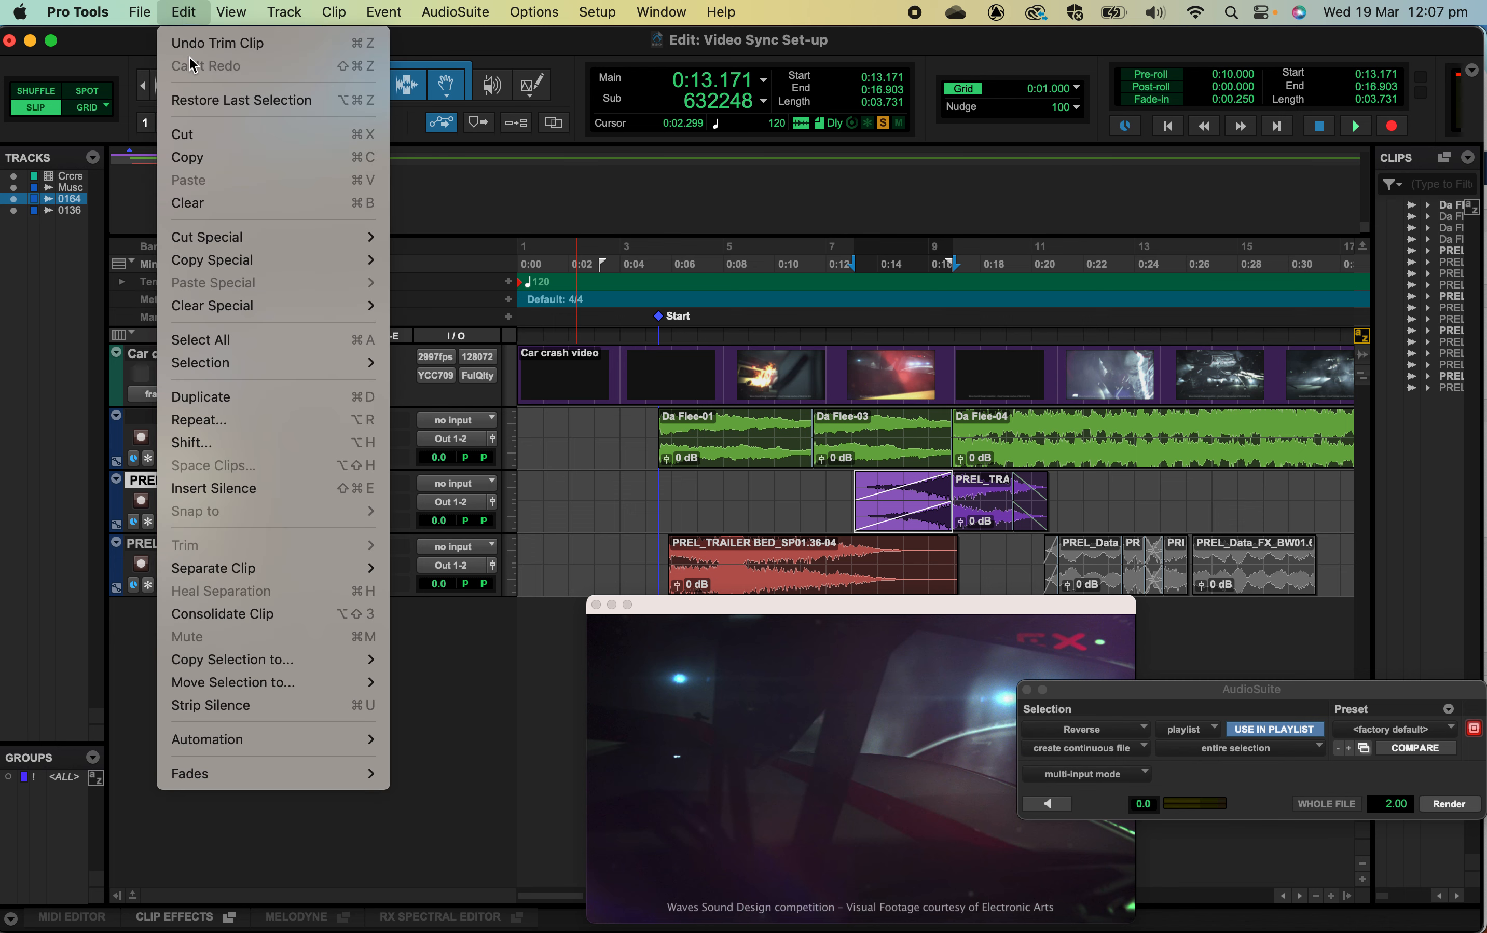
{"action": "left_click", "coordinate": [248, 614]}
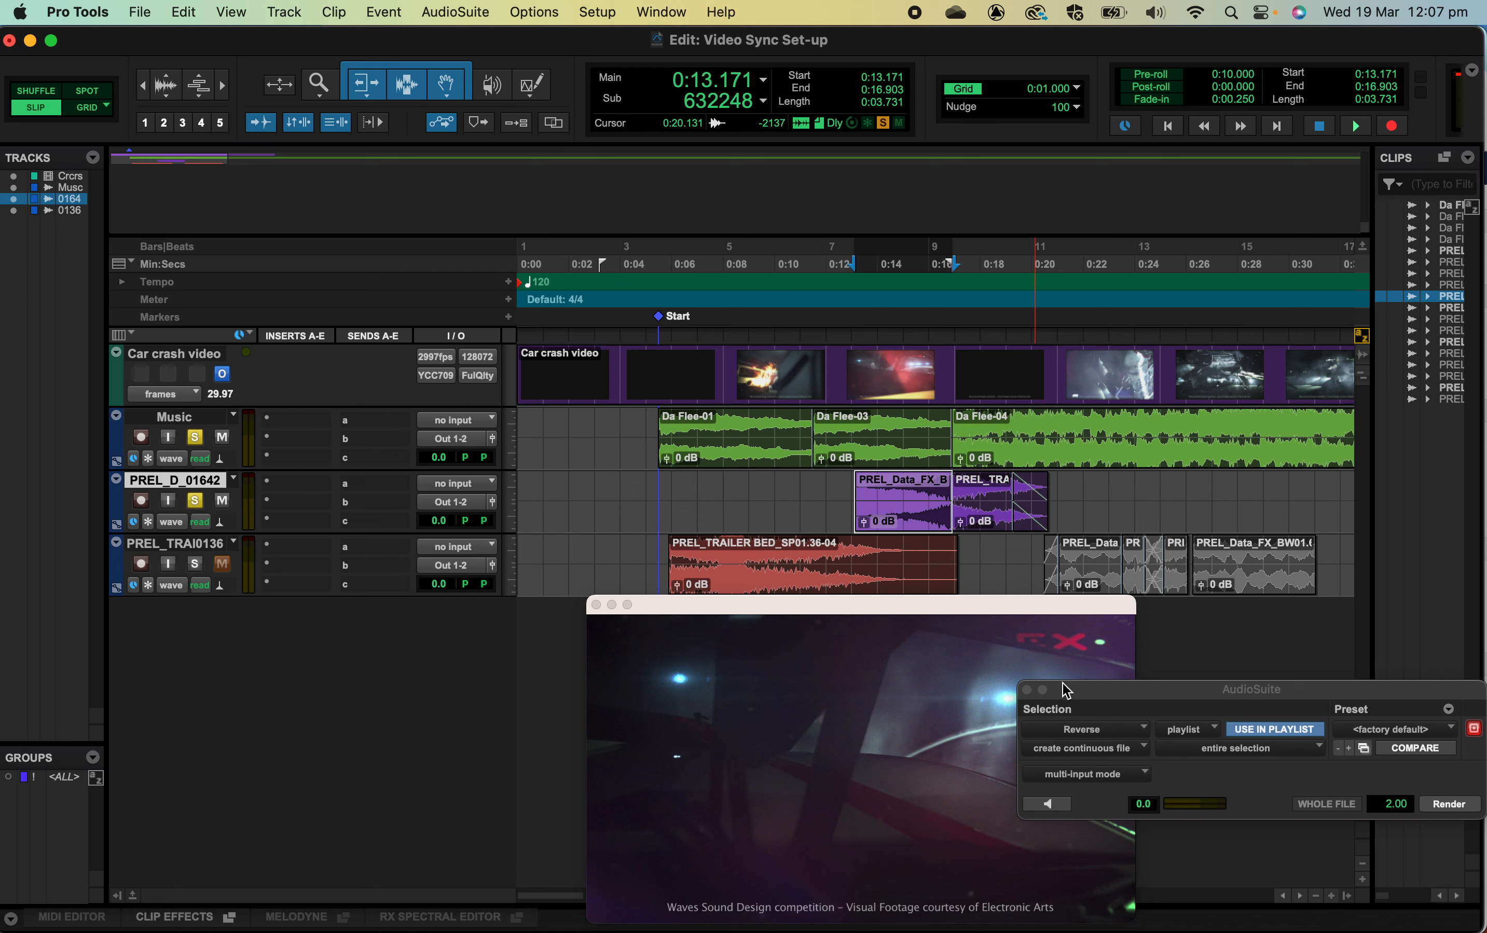
{"action": "left_click", "coordinate": [1027, 690]}
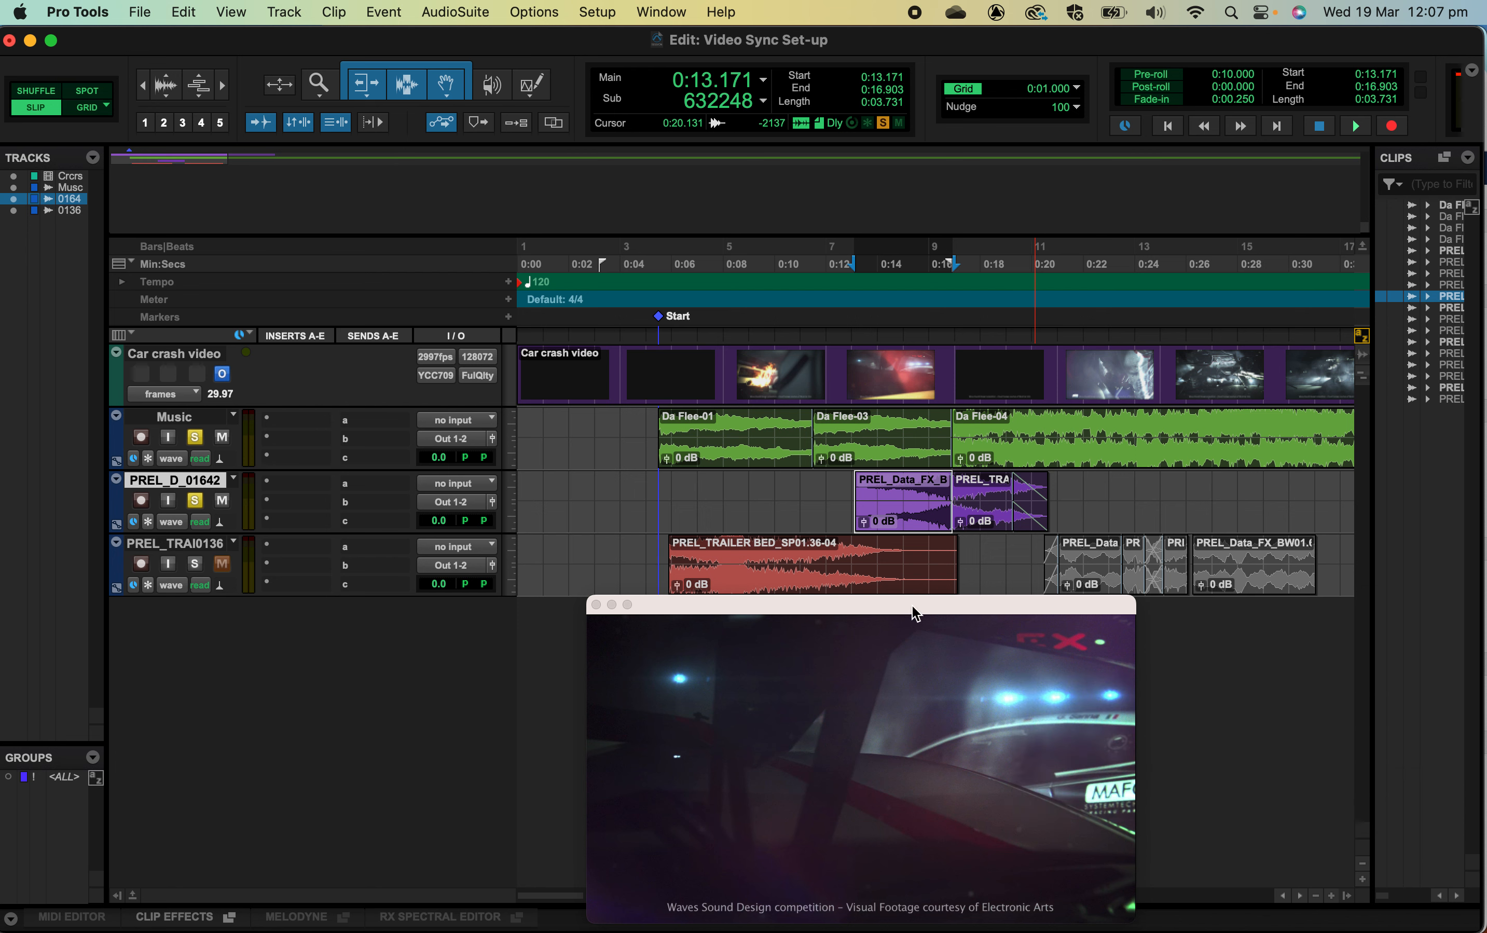